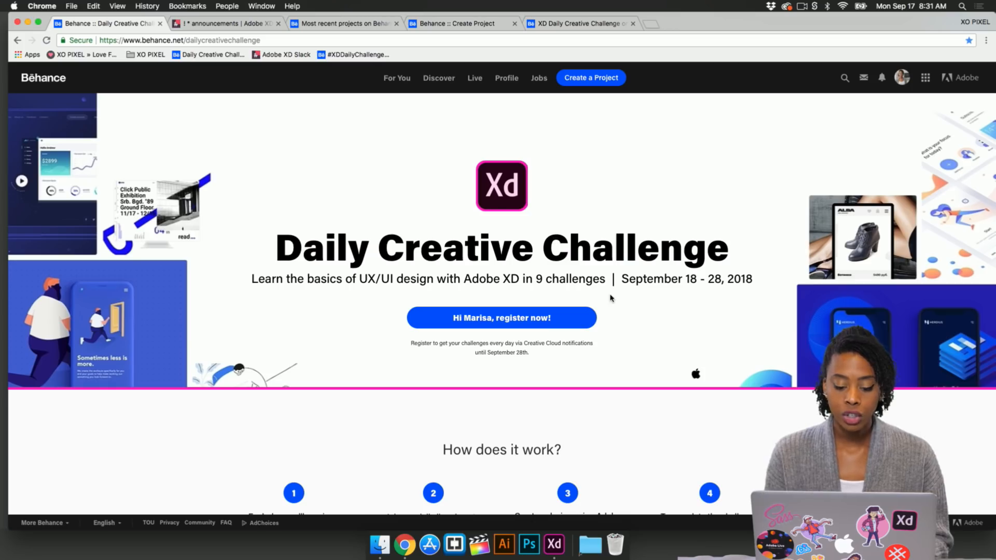
Step: Register for the Daily Creative Challenge and close the thank-you dialog
{"action": "left_click", "coordinate": [508, 322]}
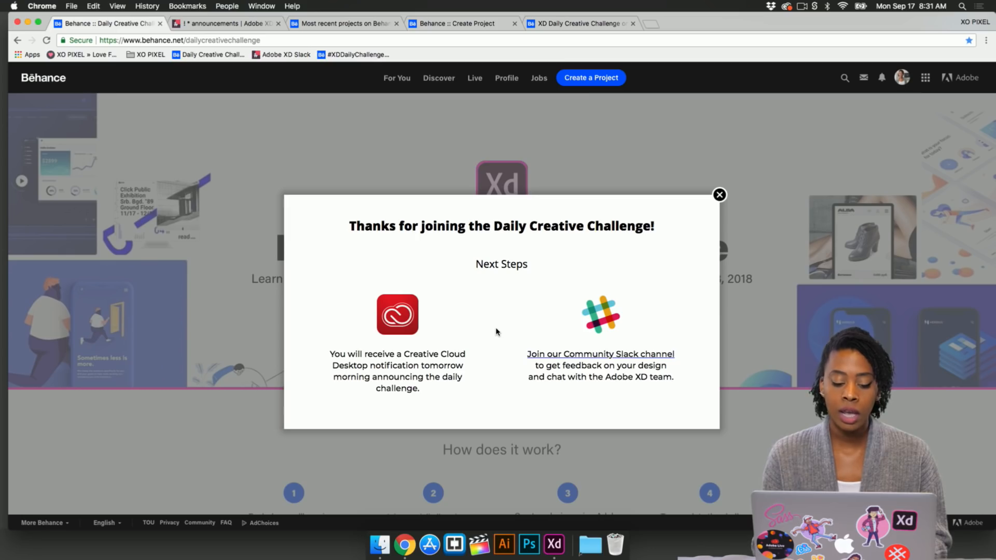
{"action": "left_click", "coordinate": [720, 195]}
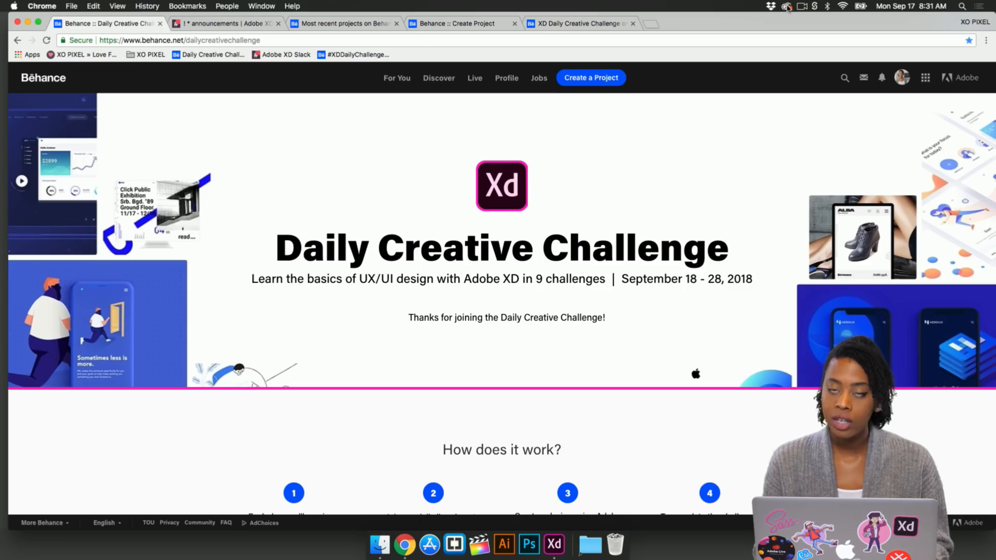
Step: Open the Creative Cloud panel and check its notifications
{"action": "left_click", "coordinate": [786, 6]}
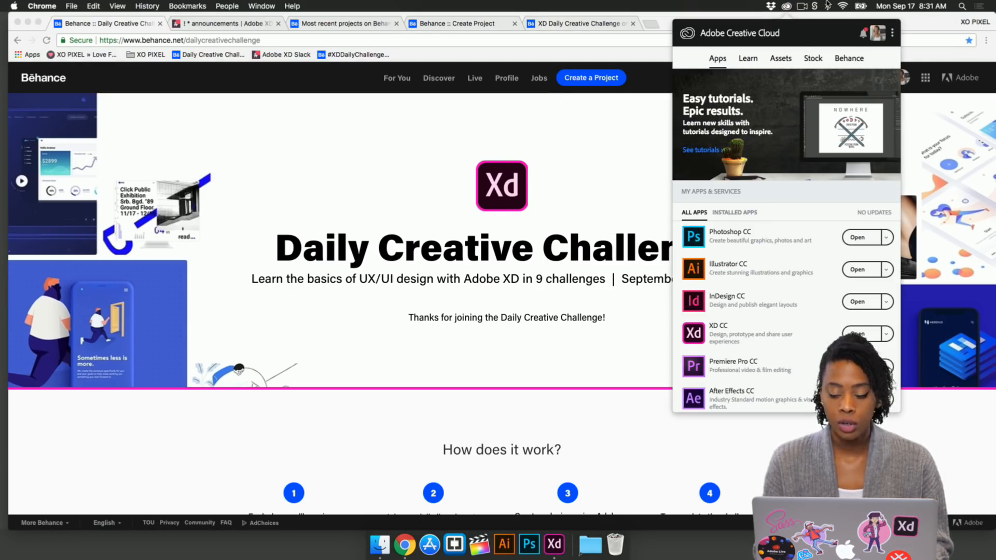
{"action": "left_click", "coordinate": [864, 37]}
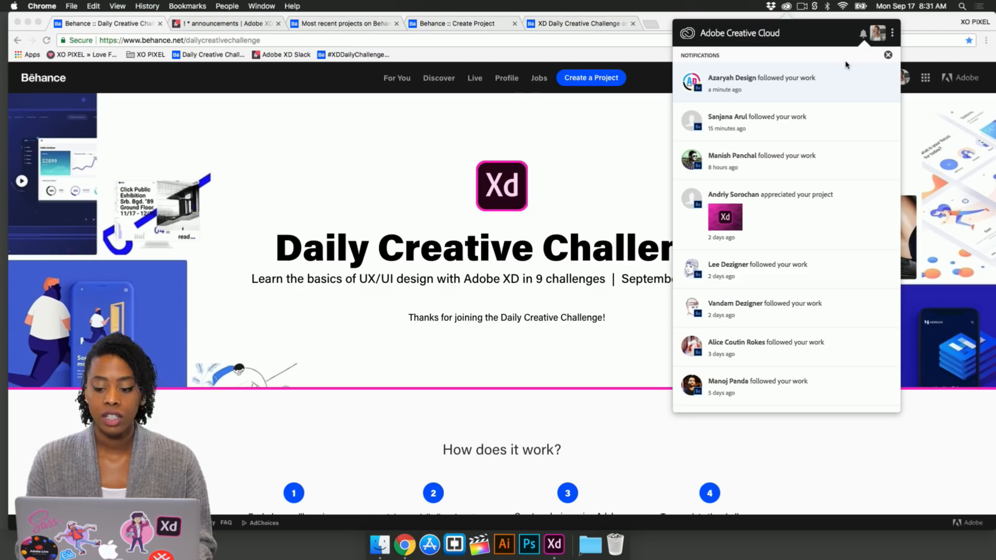
{"action": "left_click", "coordinate": [857, 34]}
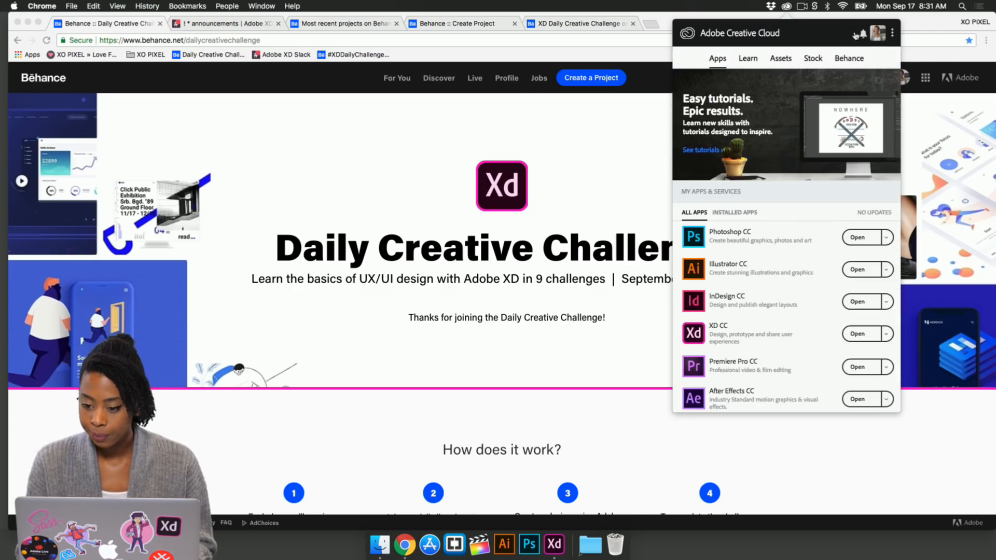
Step: Scroll through the challenge page to read how it works, the next steps and the challenge schedule
{"action": "left_click", "coordinate": [620, 191]}
{"action": "scroll", "coordinate": [621, 325], "scroll_direction": "down", "scroll_amount": 4}
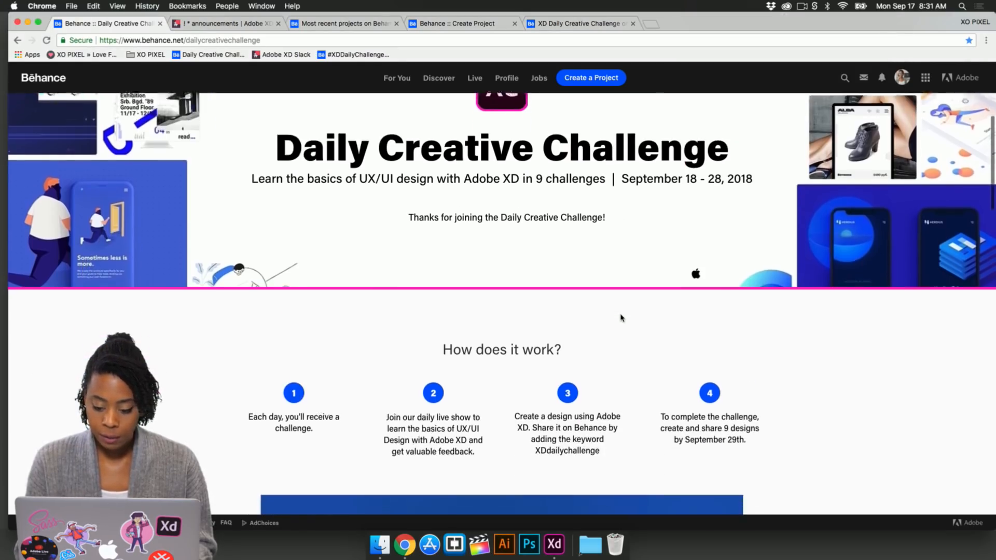
{"action": "scroll", "coordinate": [622, 318], "scroll_direction": "down", "scroll_amount": 12}
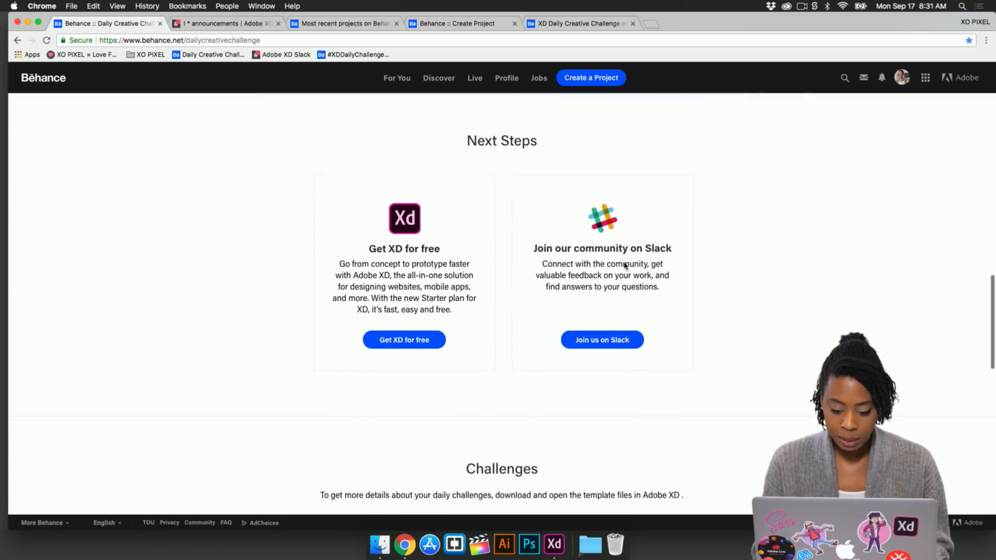
{"action": "scroll", "coordinate": [625, 266], "scroll_direction": "up", "scroll_amount": 1}
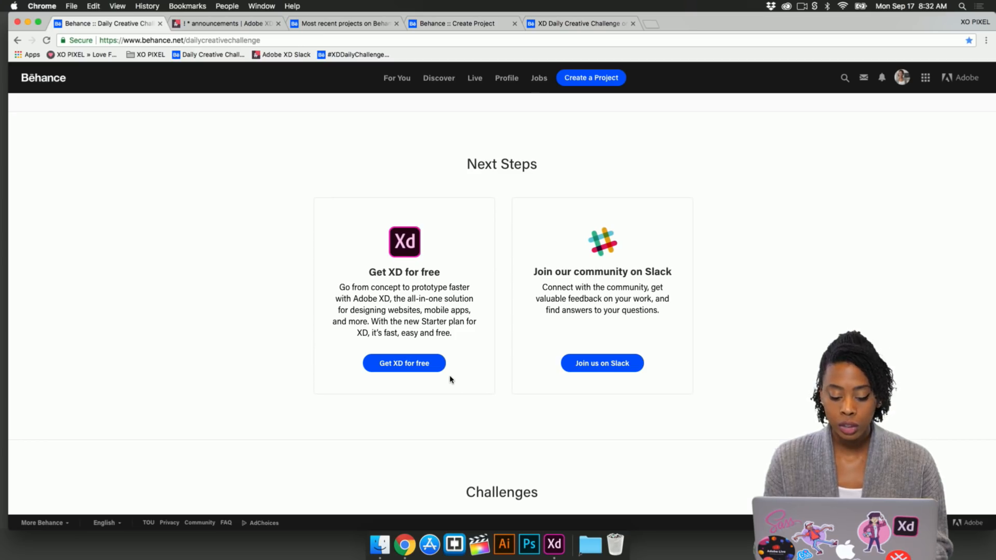
{"action": "scroll", "coordinate": [524, 451], "scroll_direction": "down", "scroll_amount": 4}
{"action": "scroll", "coordinate": [528, 442], "scroll_direction": "down", "scroll_amount": 2}
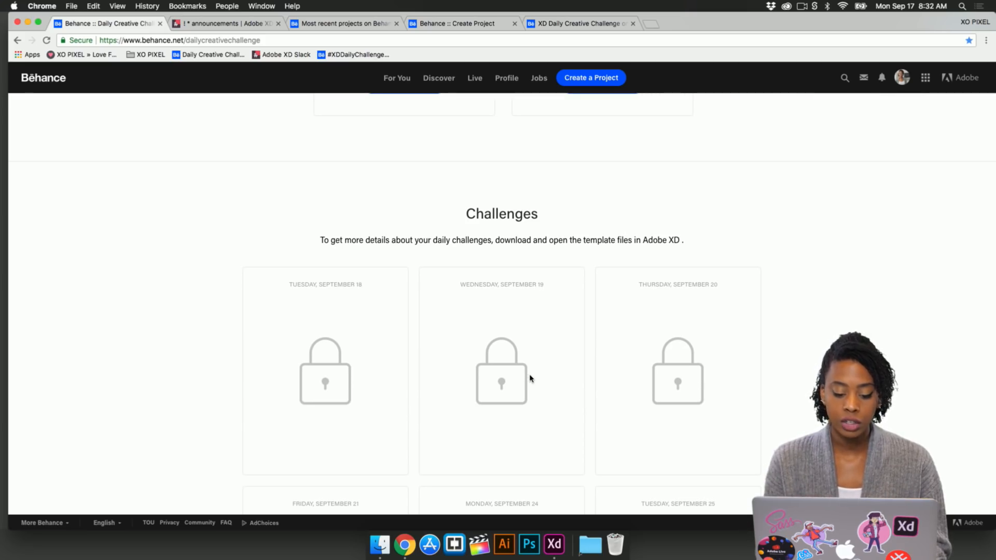
{"action": "scroll", "coordinate": [529, 378], "scroll_direction": "down", "scroll_amount": 1}
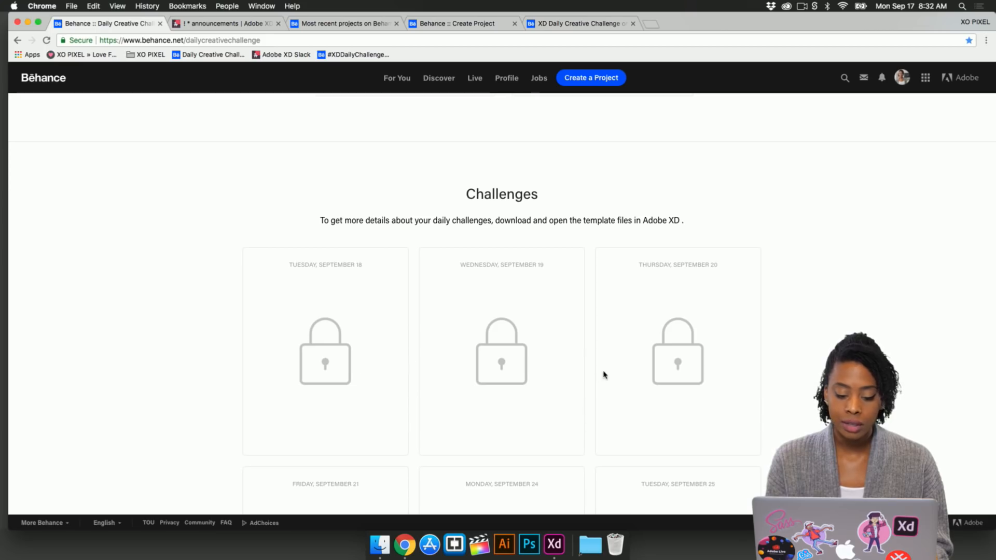
{"action": "scroll", "coordinate": [563, 410], "scroll_direction": "down", "scroll_amount": 1}
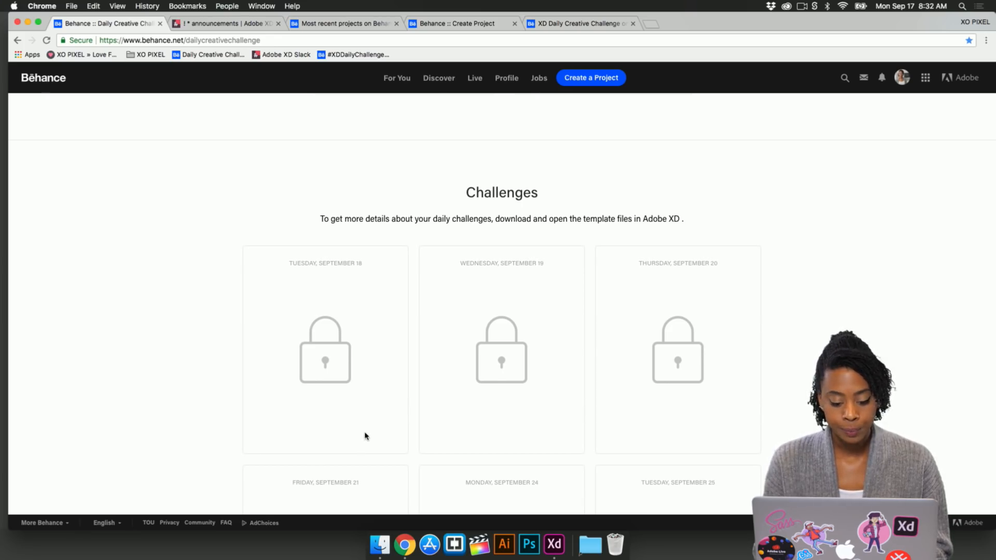
{"action": "scroll", "coordinate": [365, 437], "scroll_direction": "down", "scroll_amount": 2}
{"action": "scroll", "coordinate": [366, 437], "scroll_direction": "down", "scroll_amount": 10}
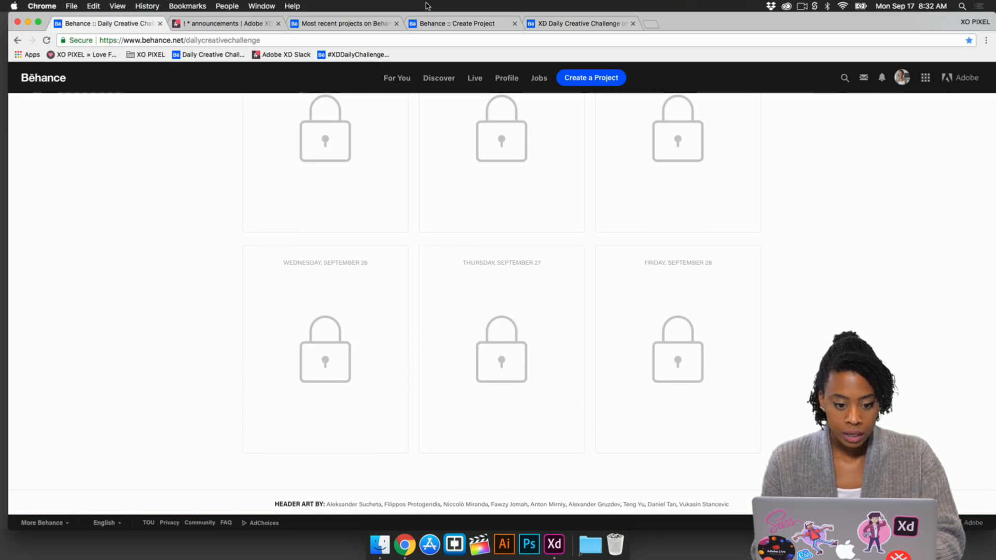
Step: Switch to the Adobe XD Slack tab and browse the introductions, announcements, design_feedback and help_general channels
{"action": "left_click", "coordinate": [234, 23]}
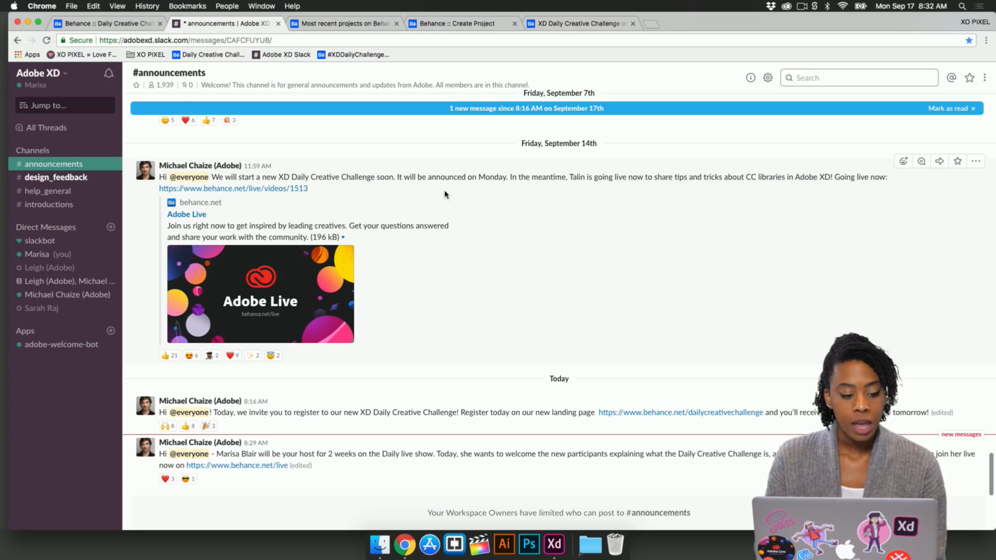
{"action": "left_click", "coordinate": [67, 206]}
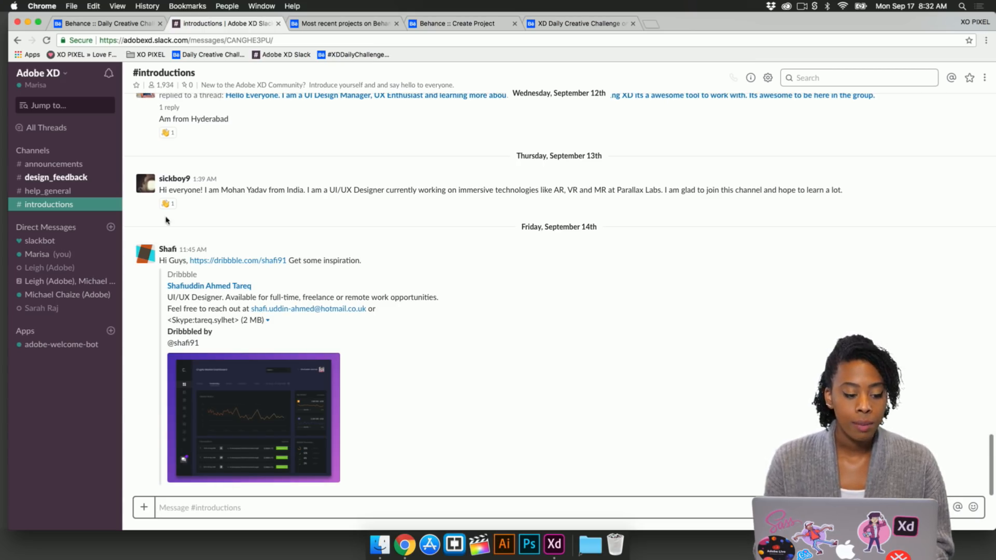
{"action": "left_click", "coordinate": [88, 167]}
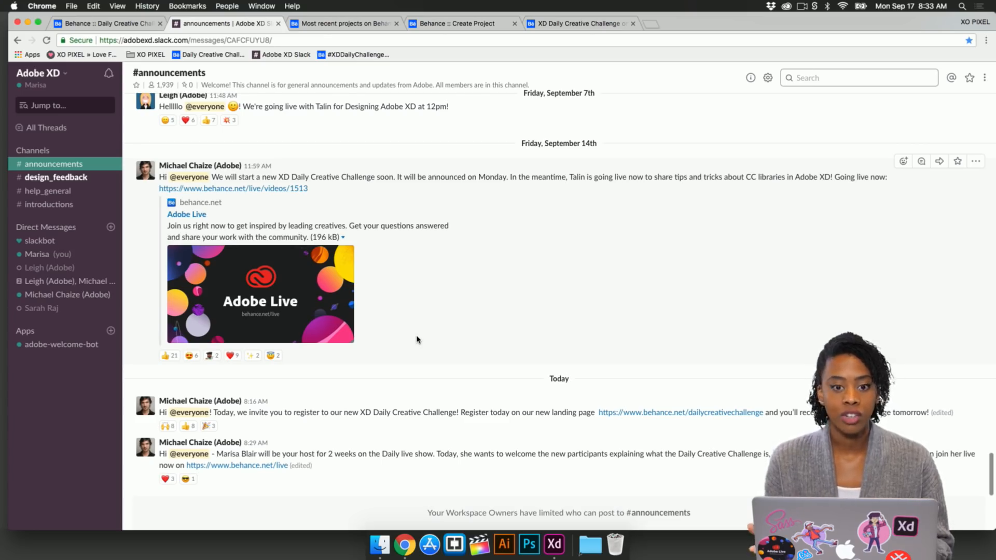
{"action": "left_click", "coordinate": [92, 178]}
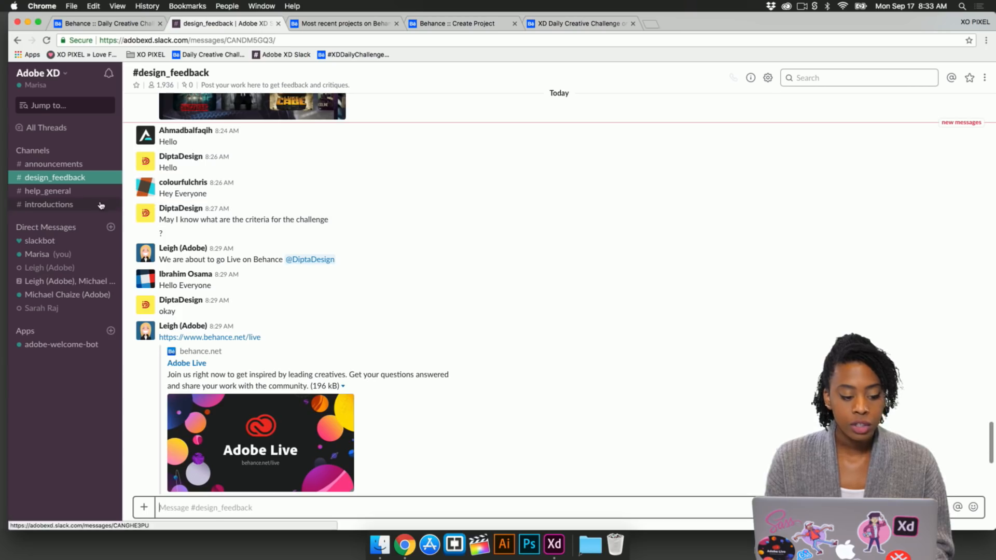
{"action": "left_click", "coordinate": [80, 192]}
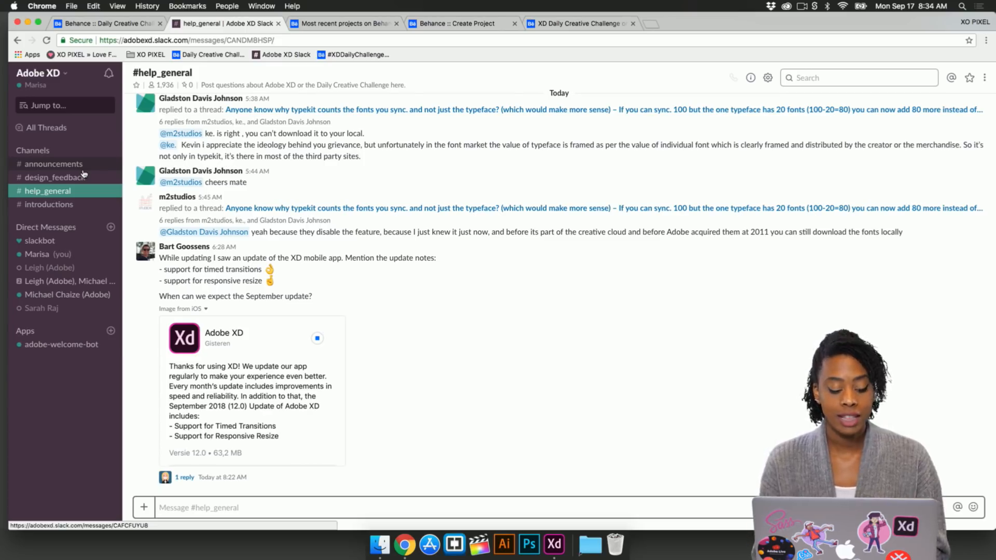
Step: Switch to the second desktop where Adobe XD's start screen is open
{"action": "key", "text": "ctrl+Up"}
{"action": "mouse_move", "coordinate": [532, 40]}
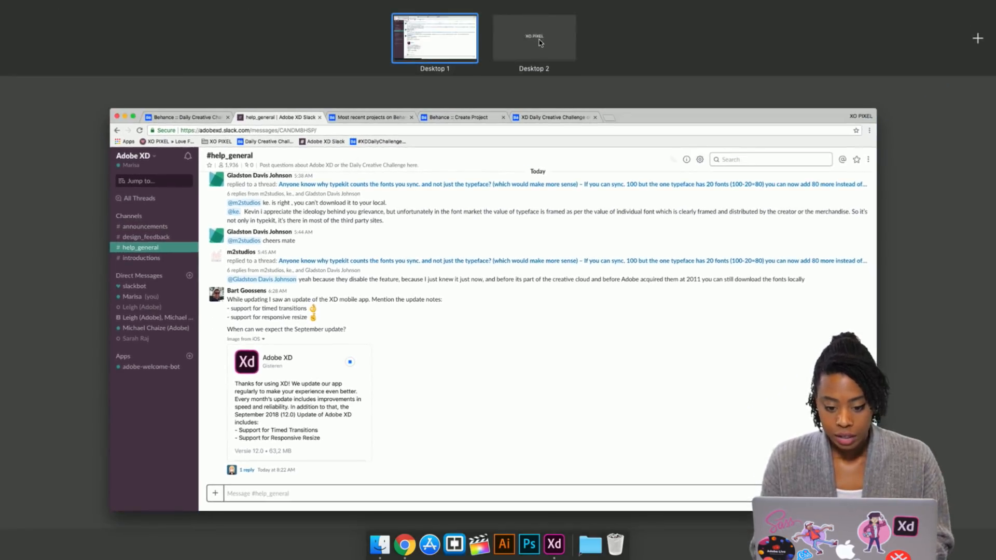
{"action": "left_click", "coordinate": [539, 45]}
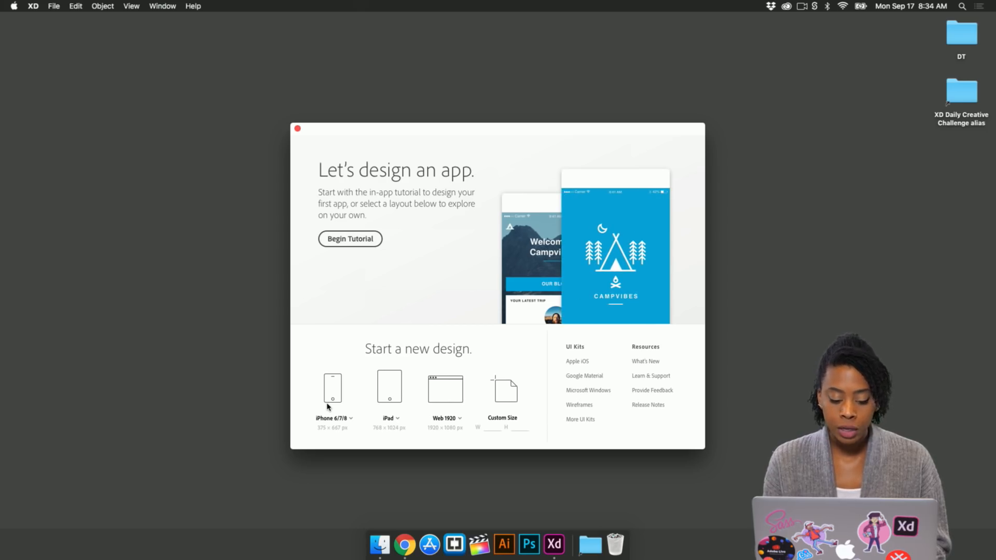
Step: Start a new design with the iPhone 6/7/8 (375 x 667) artboard preset
{"action": "left_click", "coordinate": [350, 419]}
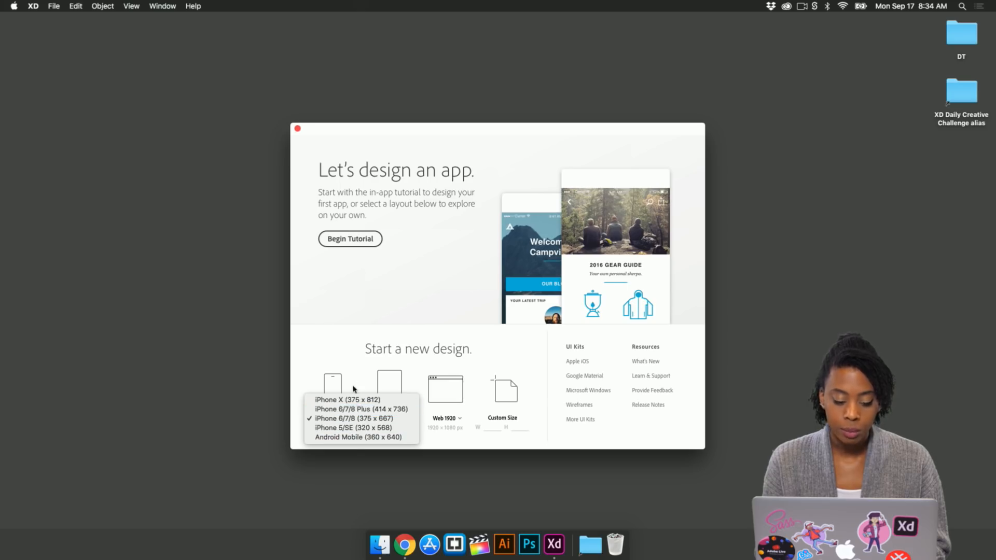
{"action": "left_click", "coordinate": [363, 367]}
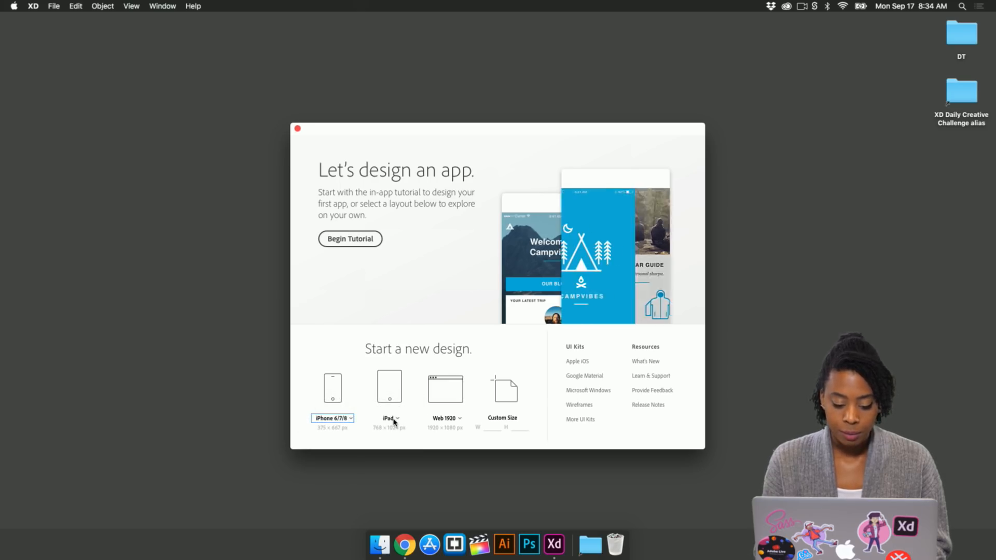
{"action": "left_click", "coordinate": [447, 421]}
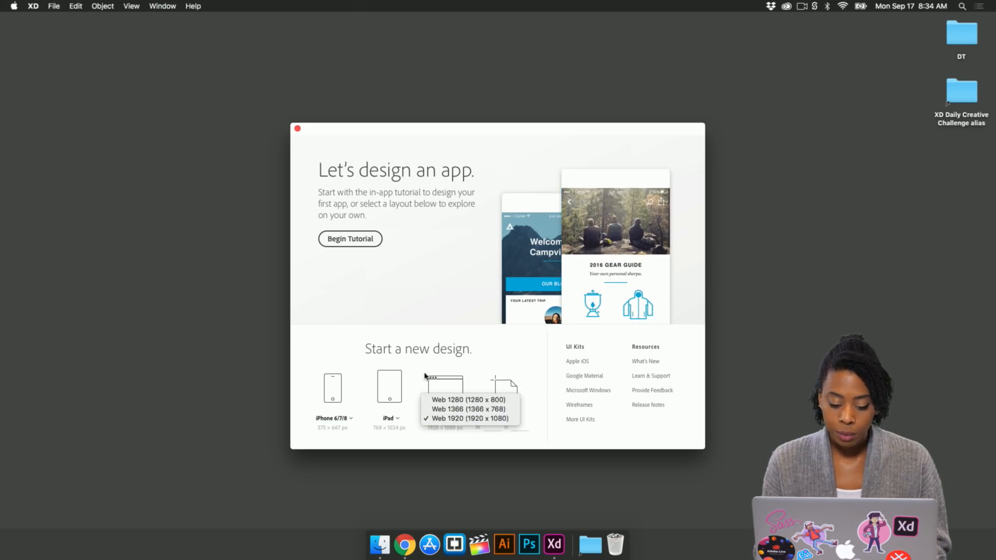
{"action": "left_click", "coordinate": [421, 356]}
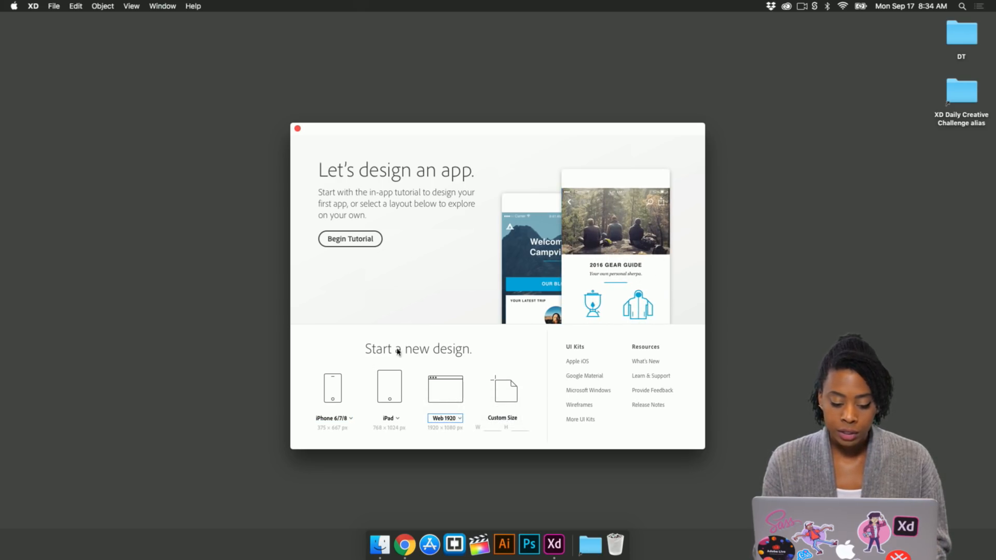
{"action": "left_click", "coordinate": [333, 390]}
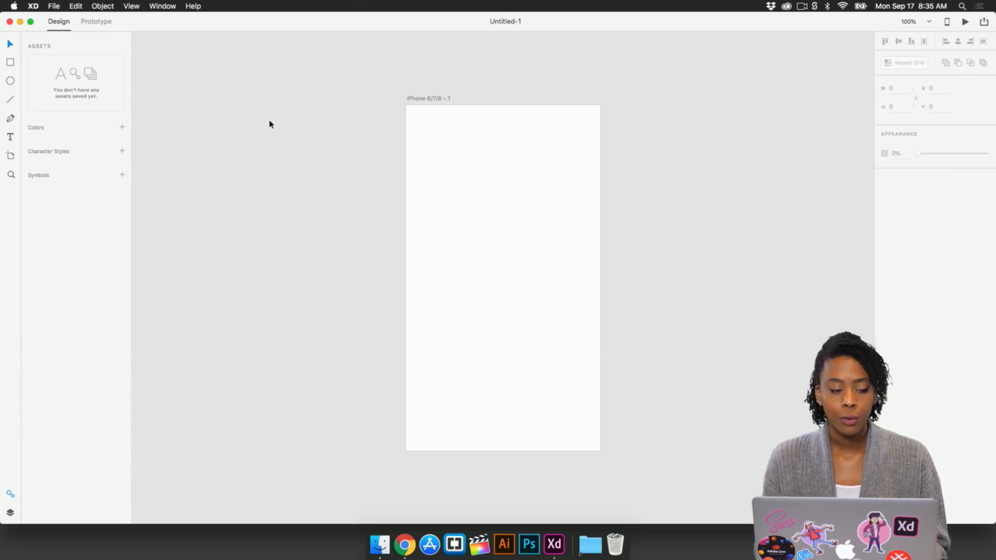
Step: Draw a rectangle across the top of the artboard, about 375 x 79 px
{"action": "left_click", "coordinate": [94, 24]}
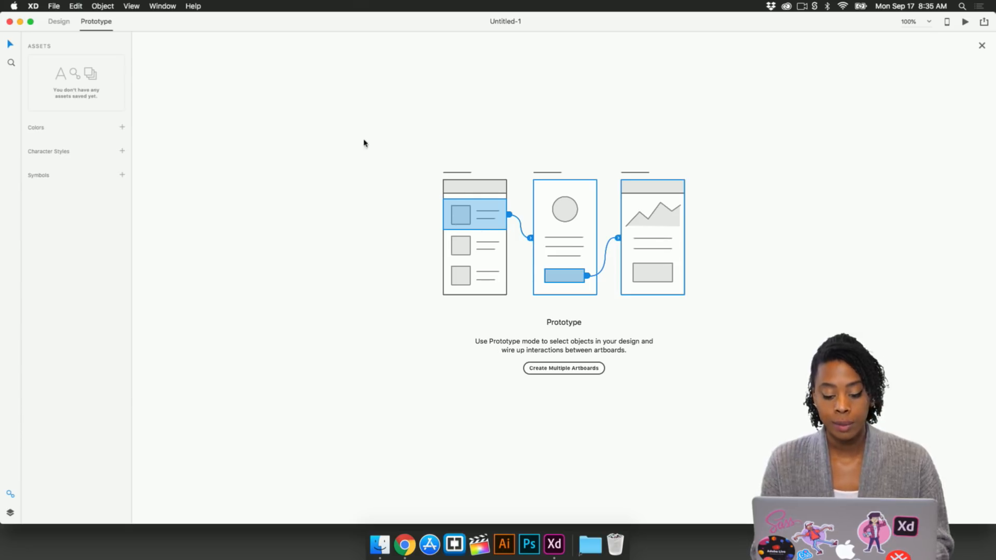
{"action": "left_click", "coordinate": [60, 23]}
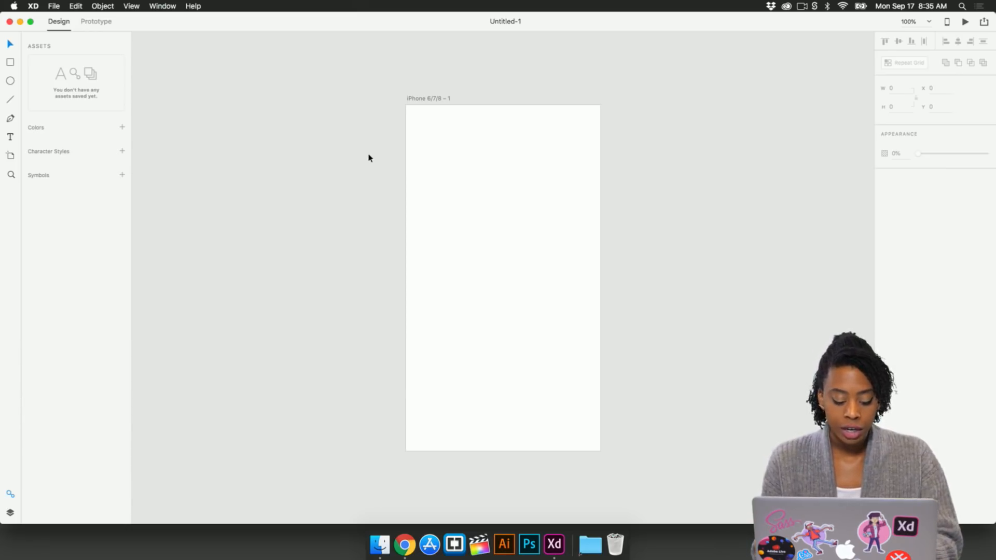
{"action": "left_click", "coordinate": [13, 63]}
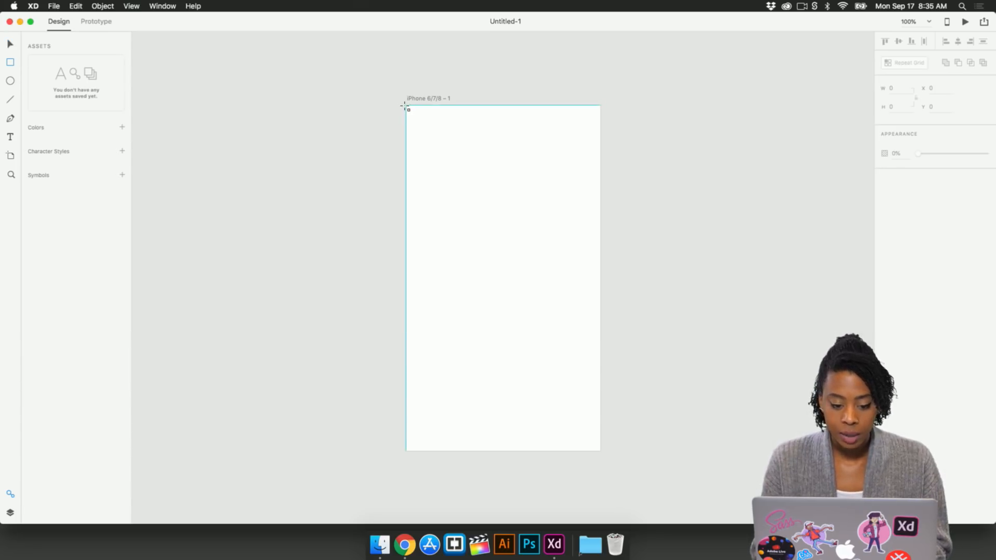
{"action": "left_click_drag", "start_coordinate": [406, 106], "coordinate": [599, 147]}
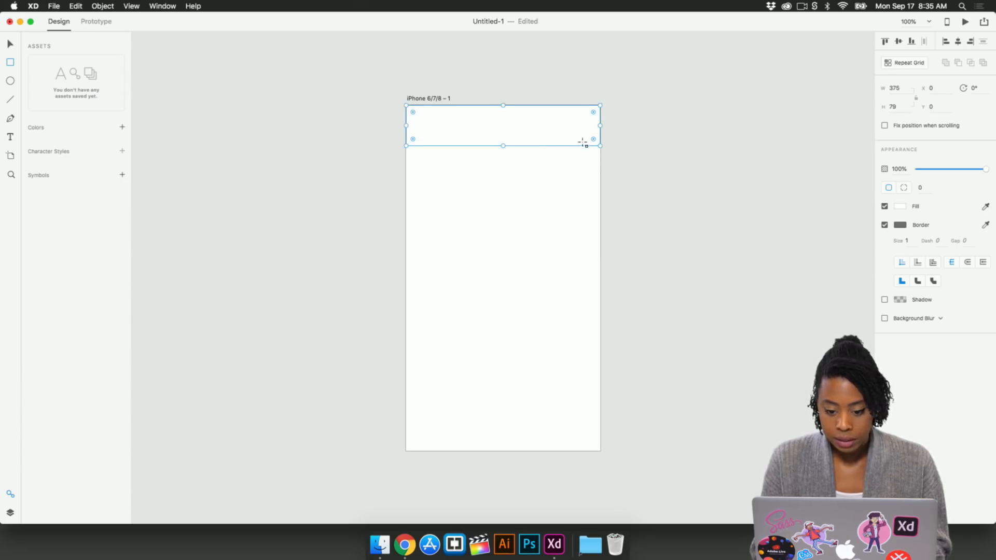
Step: Set the rectangle's border size to 5
{"action": "left_click", "coordinate": [910, 243]}
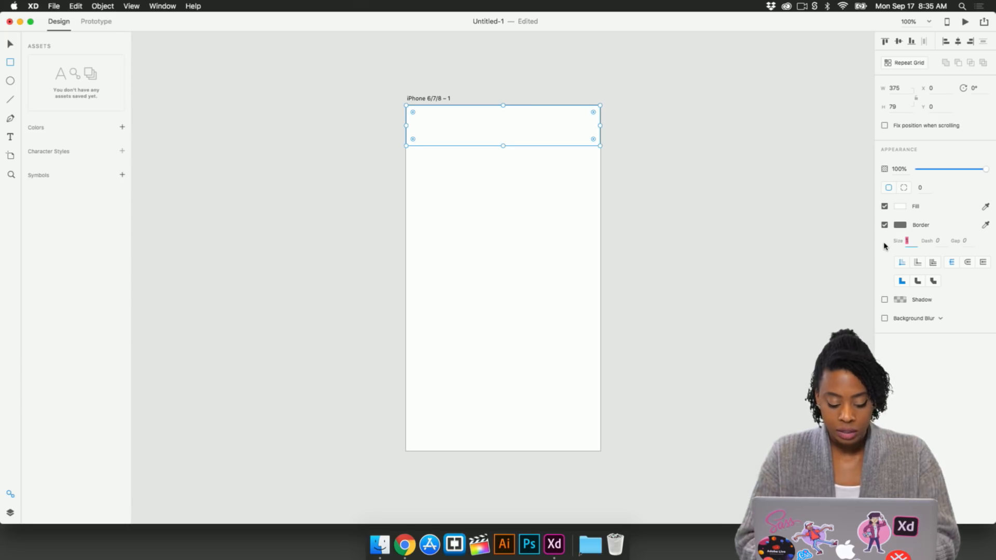
{"action": "type", "text": "5"}
{"action": "key", "text": "Return"}
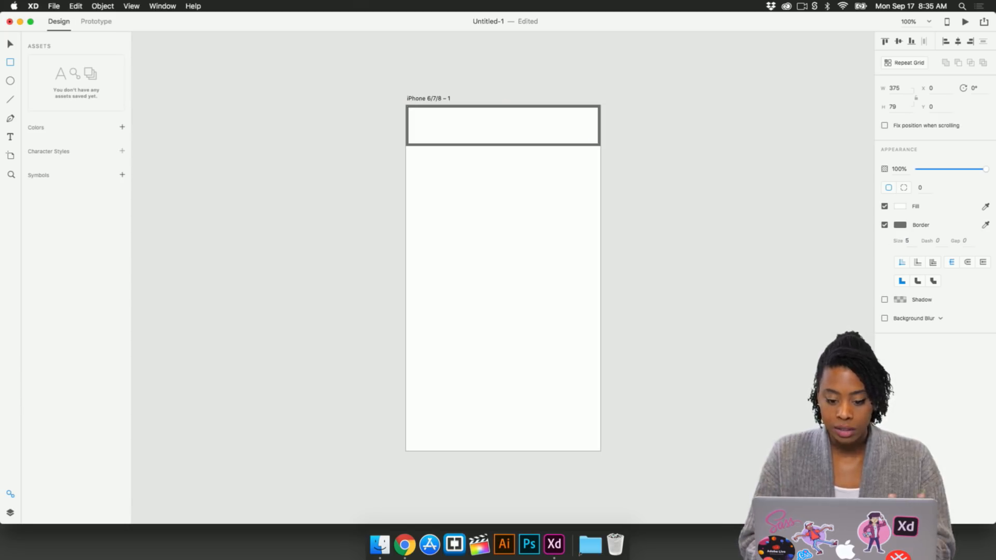
Step: Fill the rectangle with red and set its border dash to 5
{"action": "left_click", "coordinate": [900, 206]}
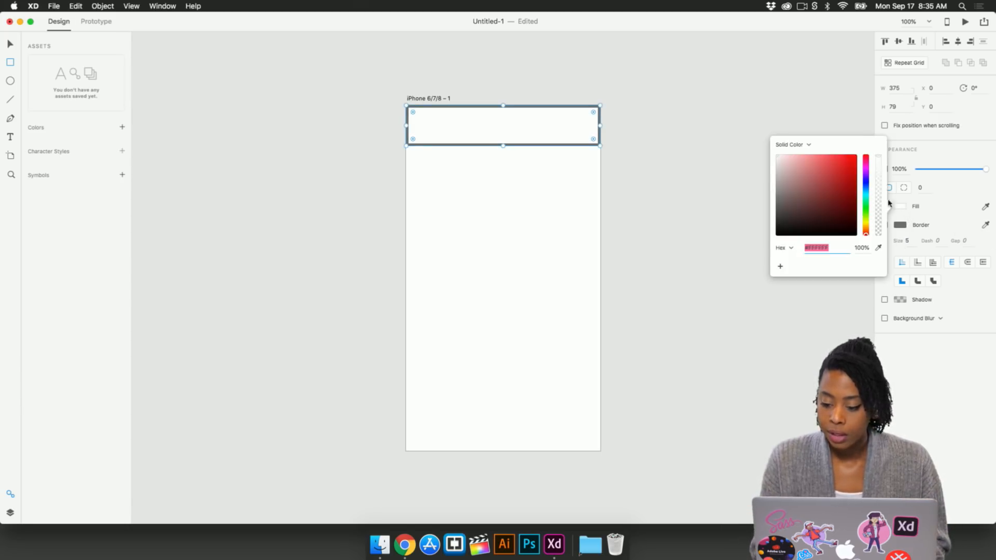
{"action": "left_click_drag", "start_coordinate": [845, 187], "coordinate": [829, 164]}
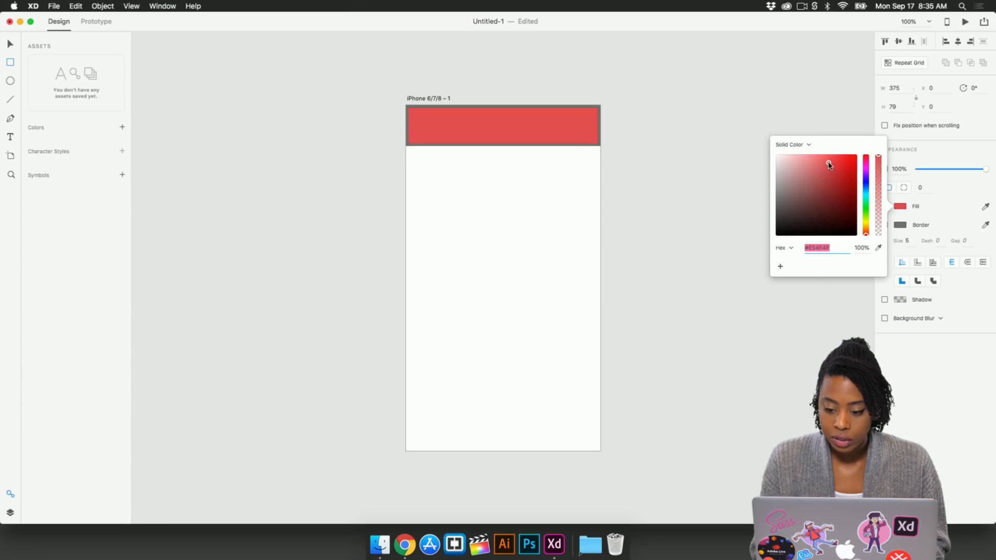
{"action": "left_click", "coordinate": [829, 115]}
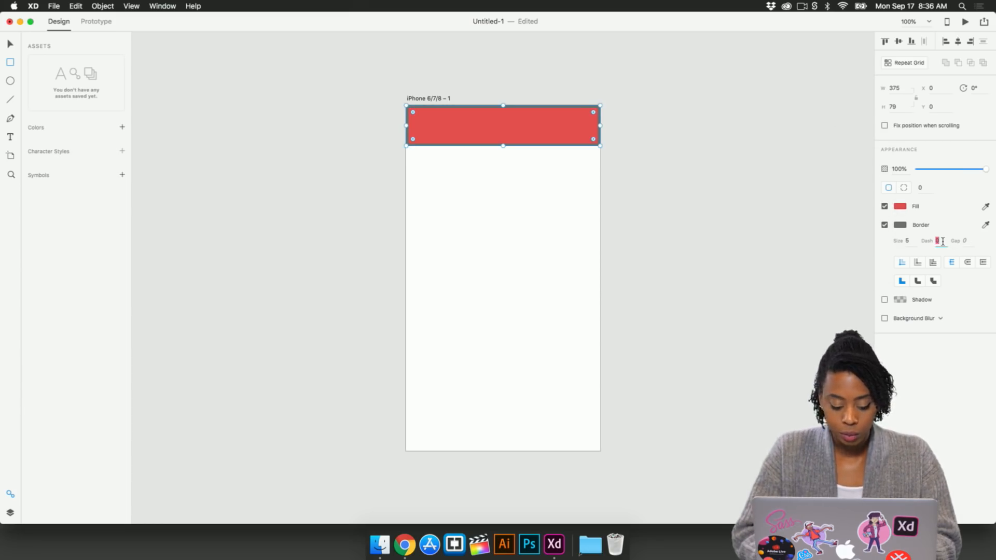
{"action": "type", "text": "5"}
{"action": "key", "text": "Return"}
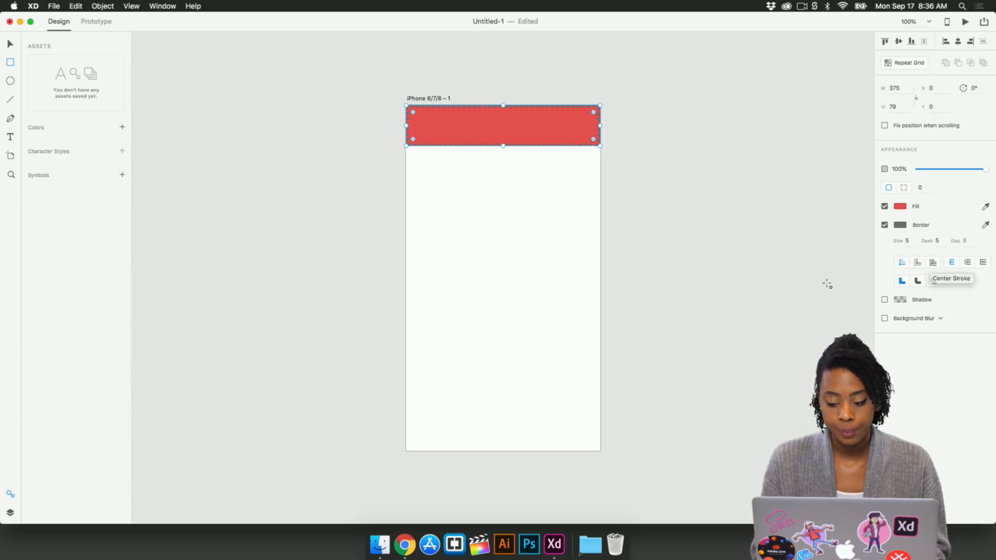
{"action": "key", "text": "v"}
{"action": "left_click", "coordinate": [397, 157]}
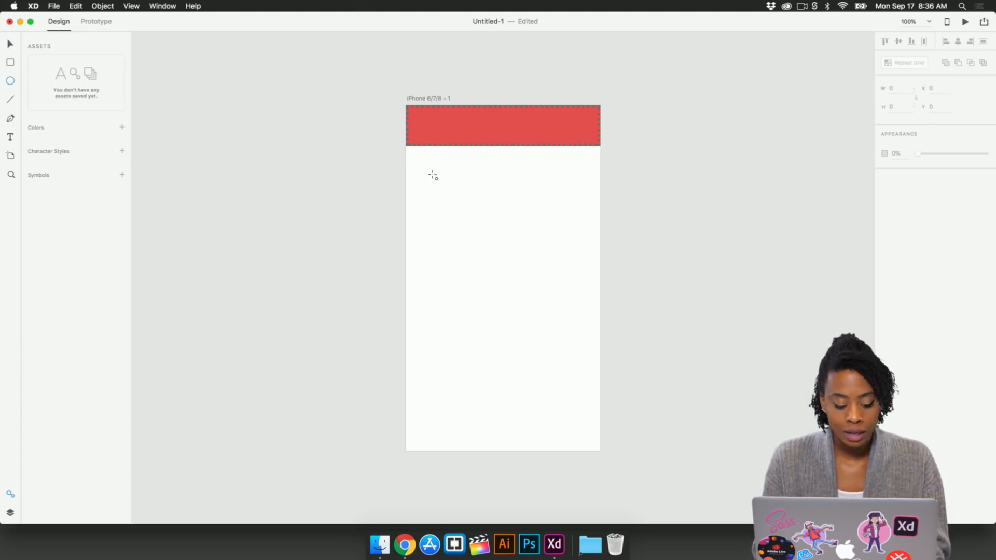
Step: Draw a circle about 158 x 158 px below the red header and nudge it slightly down
{"action": "left_click_drag", "start_coordinate": [460, 174], "coordinate": [533, 236]}
{"action": "key", "text": "v"}
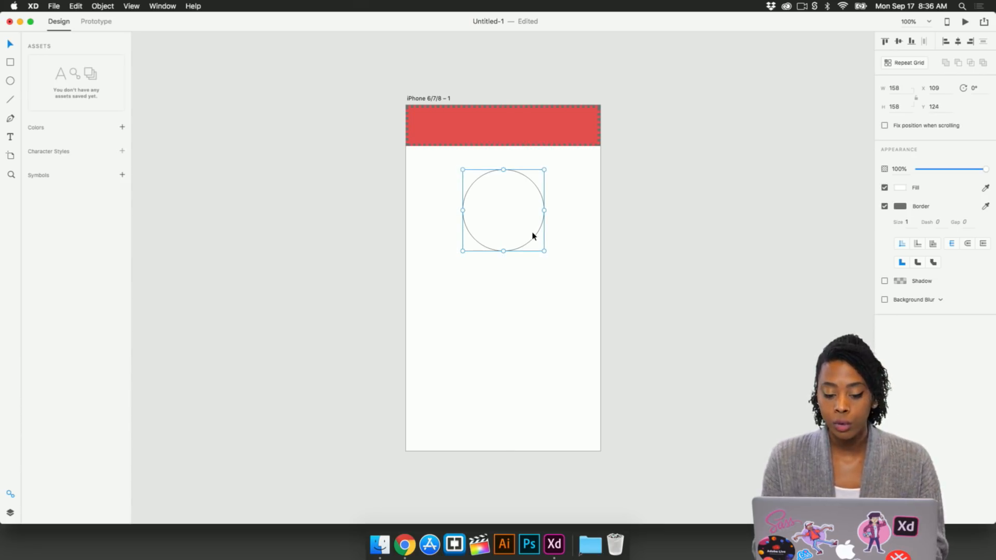
{"action": "mouse_move", "coordinate": [532, 236]}
{"action": "left_mouse_down"}
{"action": "mouse_move", "coordinate": [525, 216]}
{"action": "mouse_move", "coordinate": [521, 241]}
{"action": "mouse_move", "coordinate": [536, 233]}
{"action": "mouse_move", "coordinate": [535, 242]}
{"action": "left_mouse_up"}
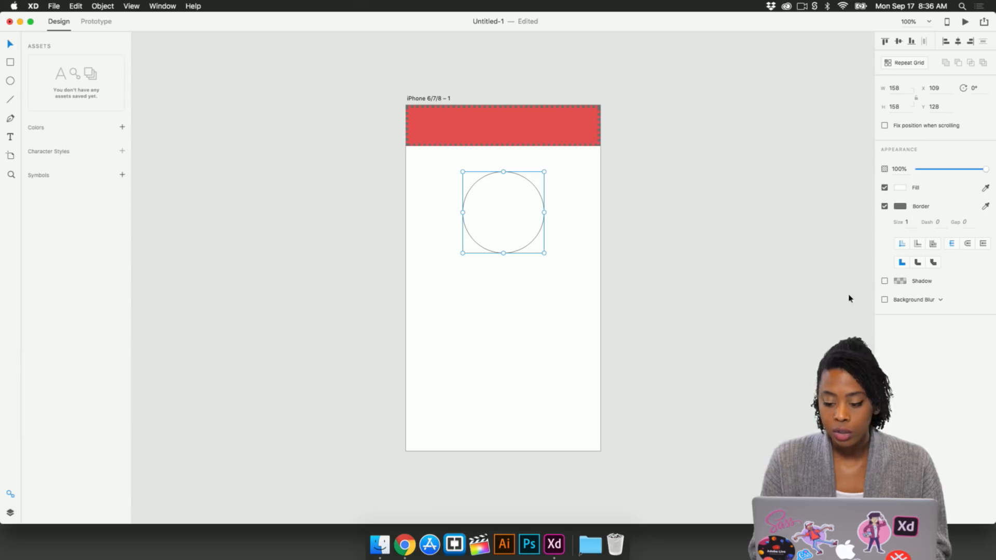
Step: Preview the artboard's layout and square grids, then turn the grid off again
{"action": "left_click", "coordinate": [430, 99]}
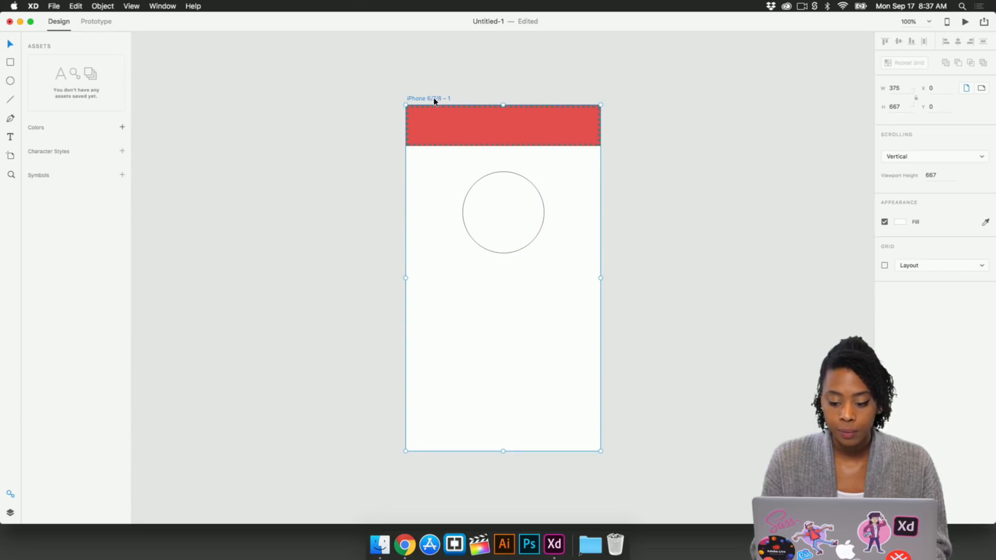
{"action": "left_click", "coordinate": [885, 266]}
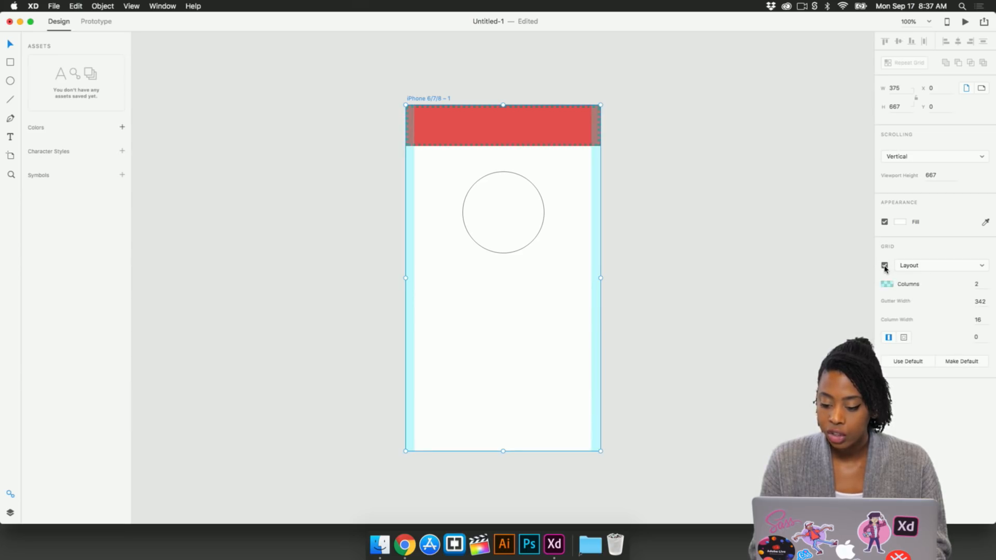
{"action": "left_click", "coordinate": [933, 265]}
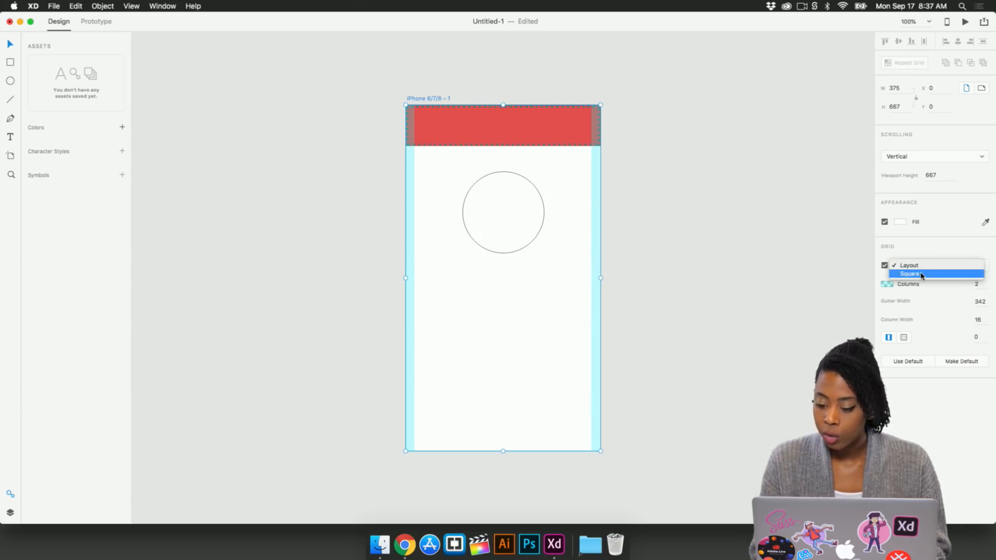
{"action": "left_click", "coordinate": [922, 273]}
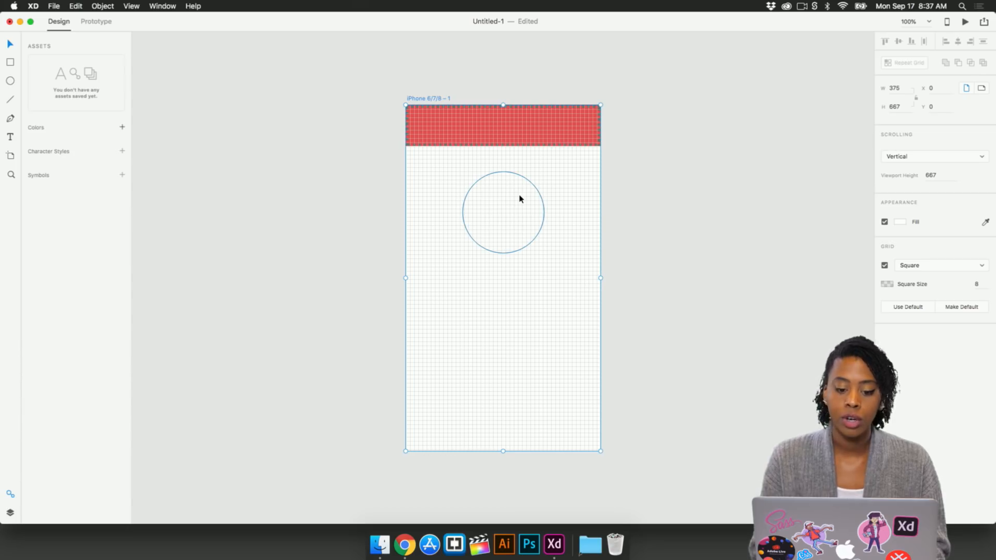
{"action": "left_click", "coordinate": [931, 264]}
{"action": "left_click", "coordinate": [929, 257]}
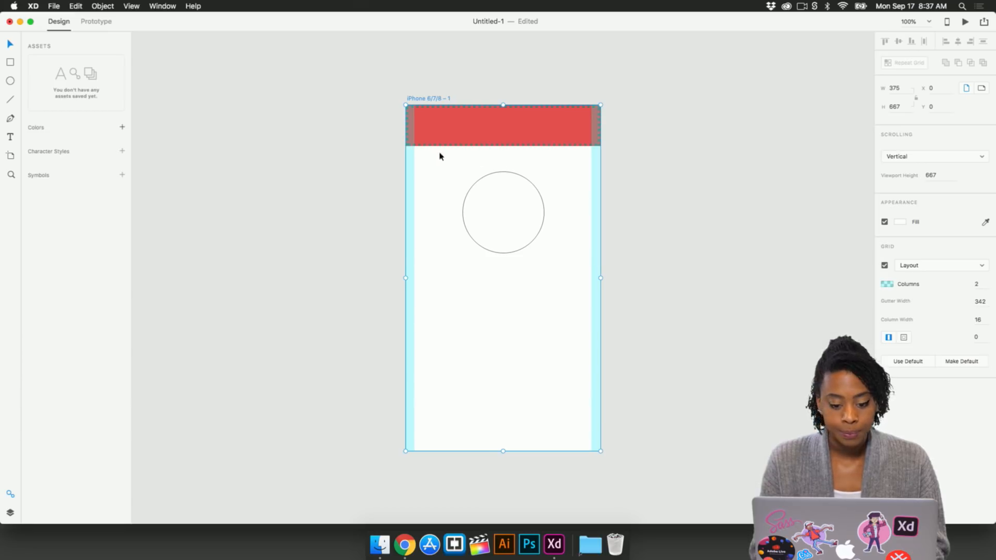
{"action": "left_click", "coordinate": [885, 266]}
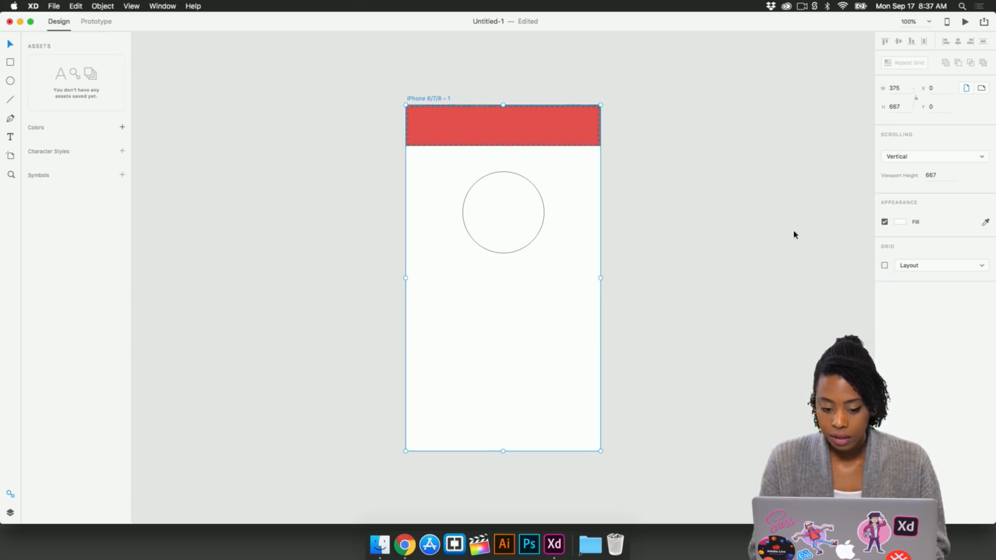
{"action": "left_click", "coordinate": [676, 202]}
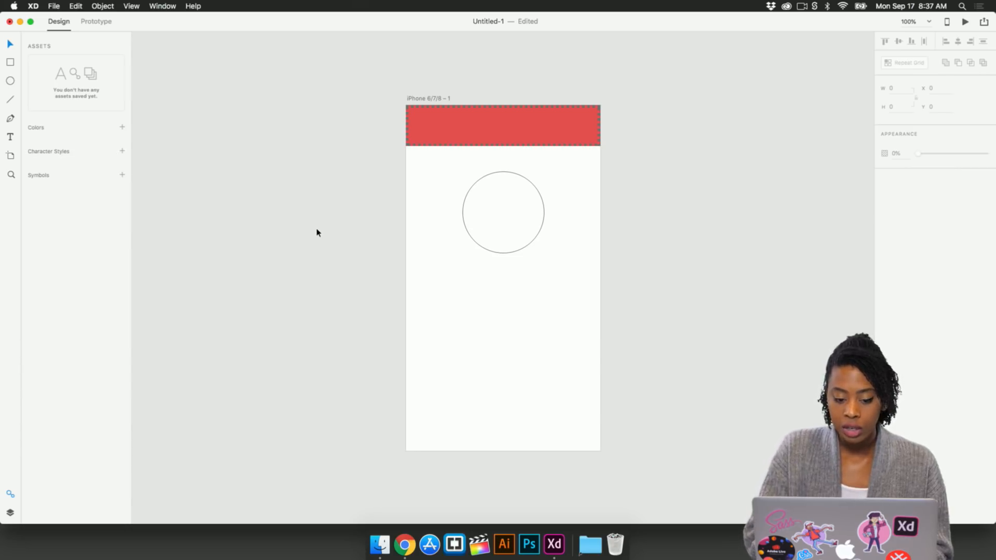
Step: Draw a horizontal line across the full artboard width at mid-height and set its border size to 5
{"action": "key", "text": "l"}
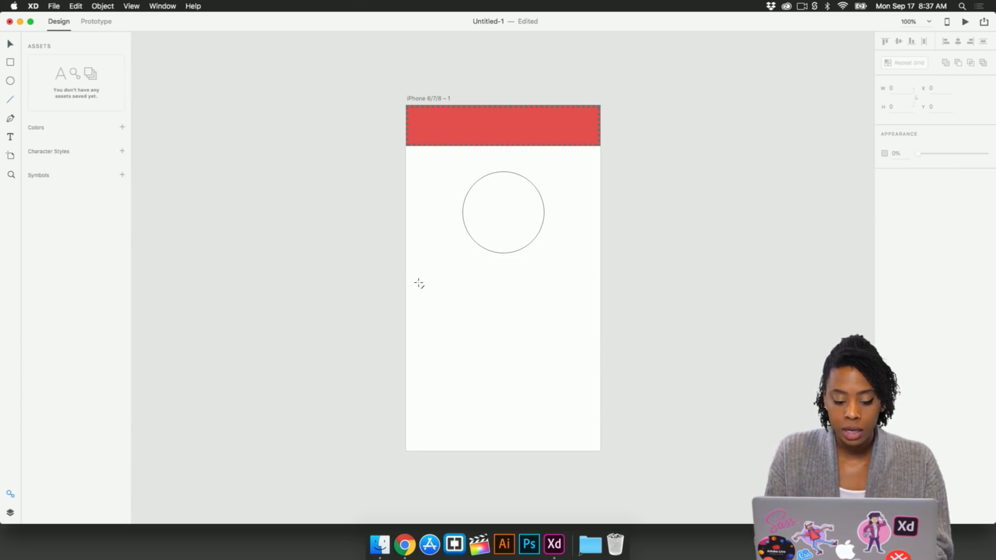
{"action": "left_click_drag", "start_coordinate": [406, 287], "coordinate": [600, 303]}
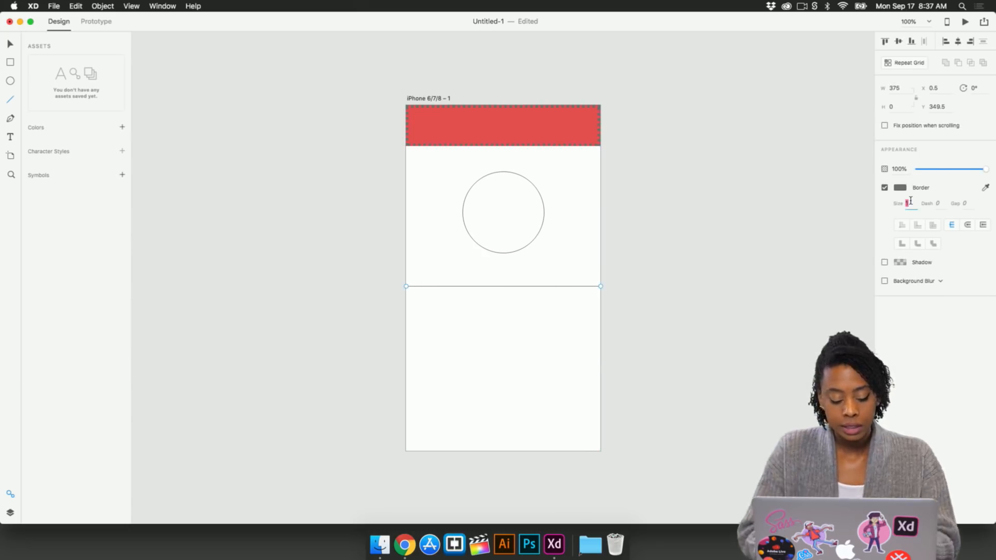
{"action": "type", "text": "5"}
{"action": "key", "text": "Return"}
{"action": "key", "text": "v"}
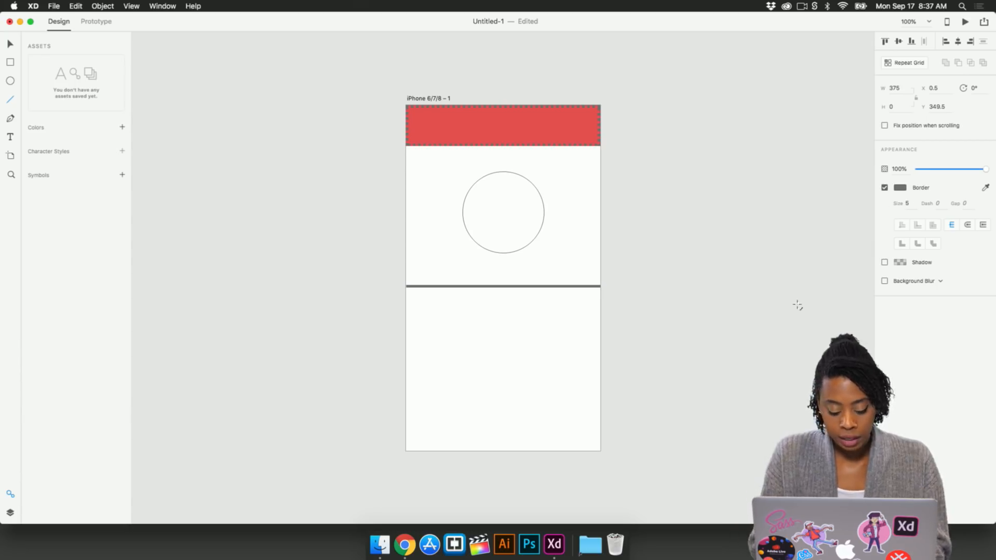
Step: Draw a wavy curved path with the Pen tool below the horizontal line
{"action": "left_click", "coordinate": [10, 119]}
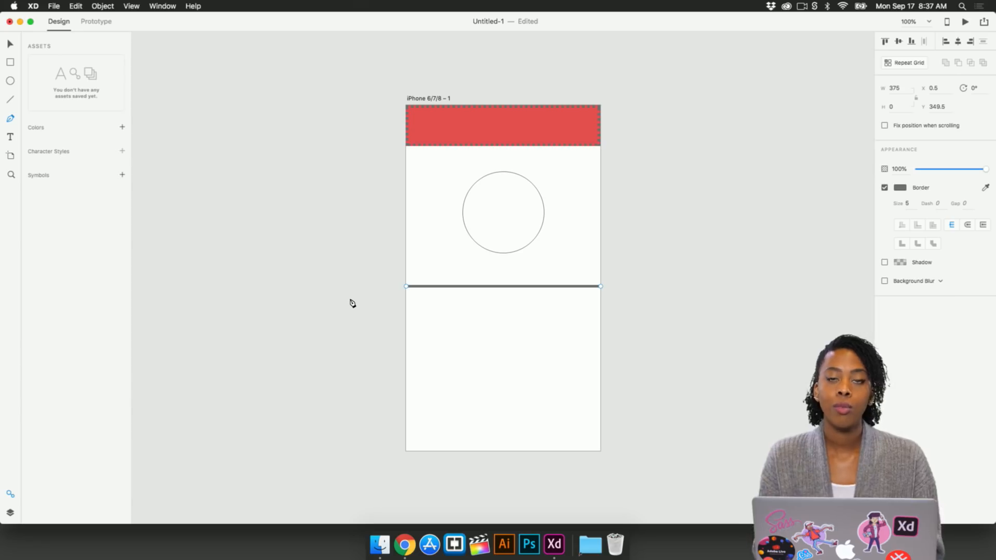
{"action": "left_click", "coordinate": [418, 347]}
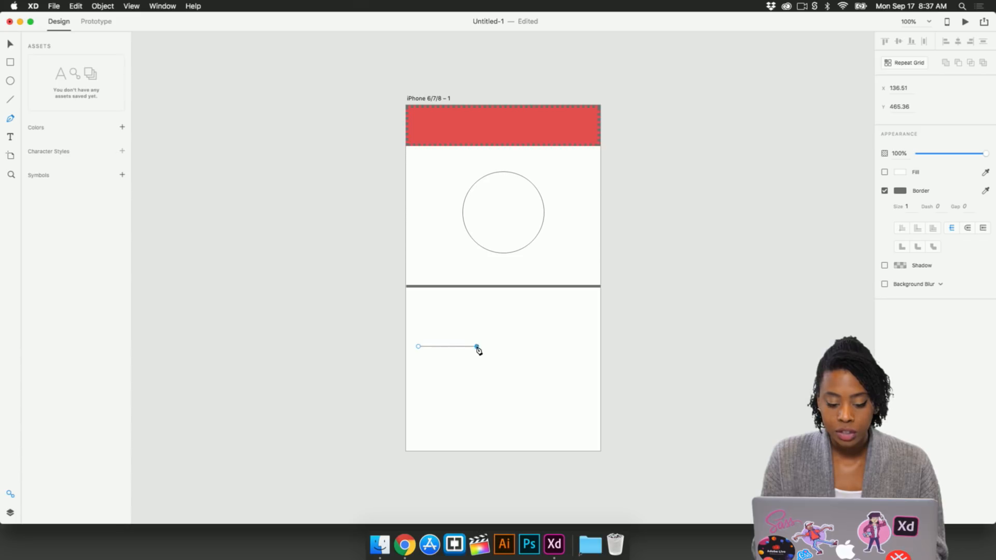
{"action": "left_click_drag", "start_coordinate": [476, 346], "coordinate": [498, 381]}
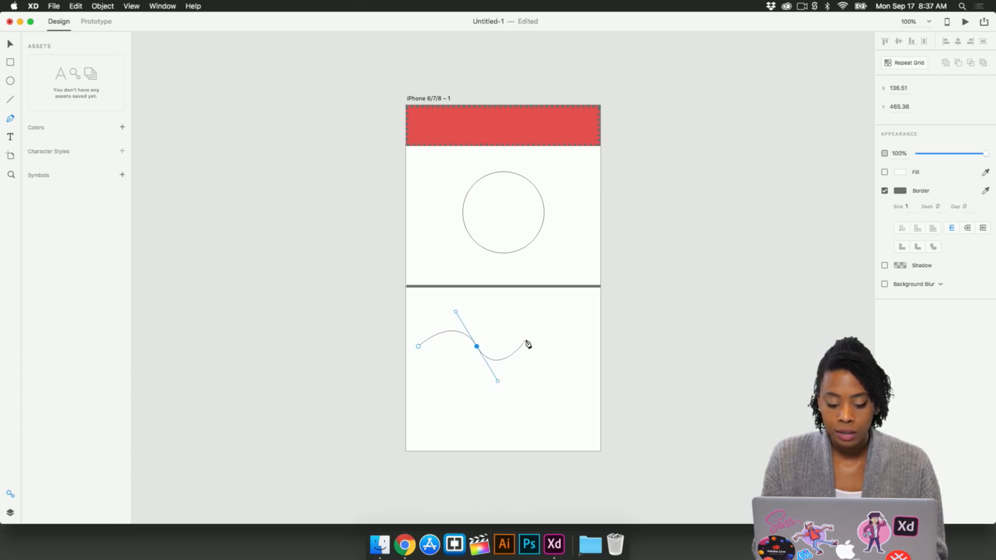
{"action": "left_click", "coordinate": [527, 347]}
{"action": "left_click_drag", "start_coordinate": [528, 348], "coordinate": [529, 326]}
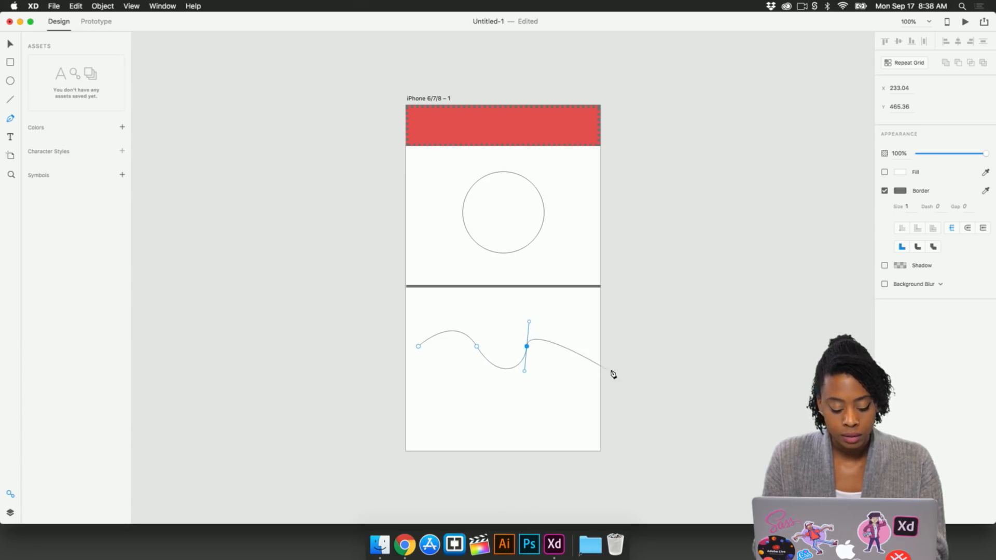
{"action": "key", "text": "Escape"}
Step: Move the wavy path up over the circle and change its border colour to pink-red
{"action": "left_click_drag", "start_coordinate": [506, 363], "coordinate": [511, 228]}
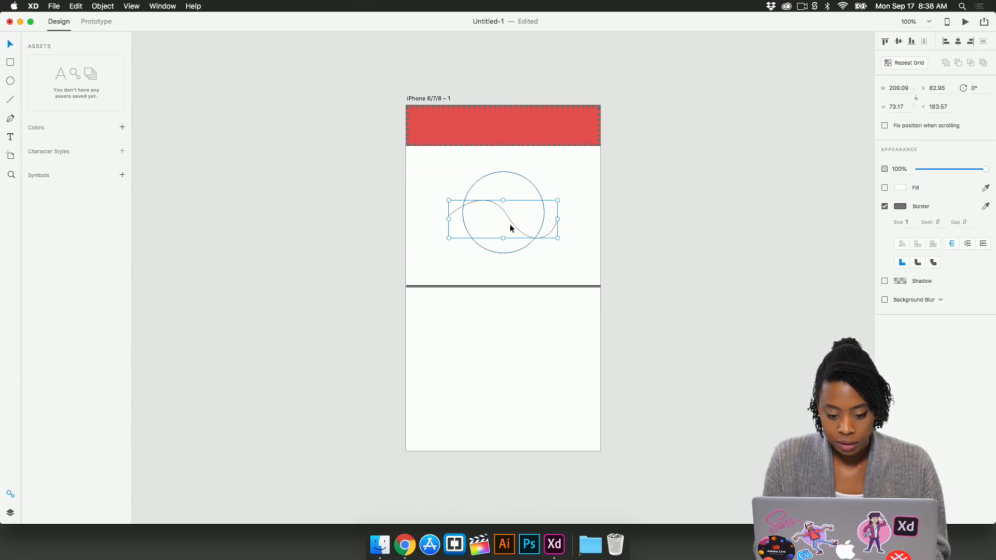
{"action": "left_click", "coordinate": [899, 207]}
{"action": "left_click", "coordinate": [844, 165]}
{"action": "left_click", "coordinate": [685, 177]}
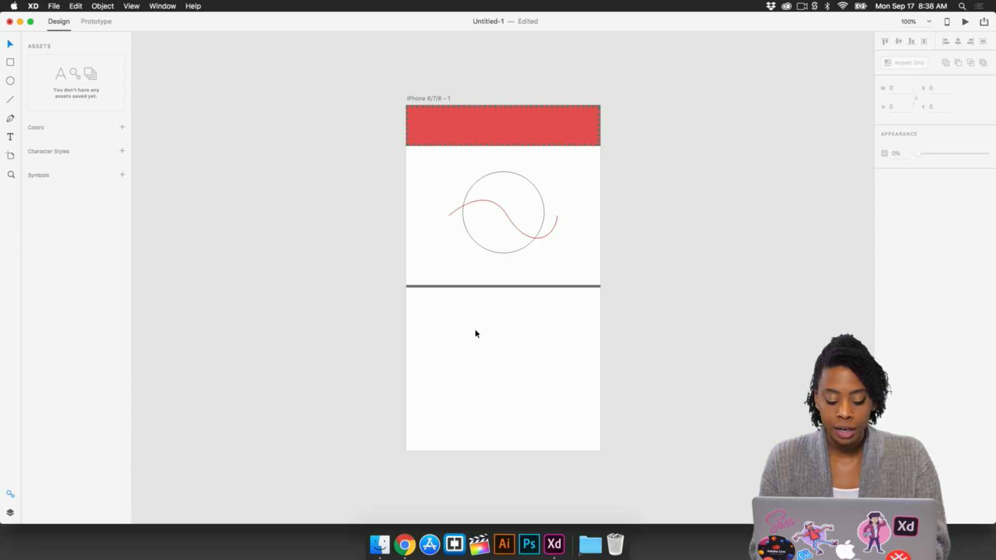
Step: Add the text "Hello, World!" below the horizontal line and nudge it into place
{"action": "key", "text": "t"}
{"action": "left_click", "coordinate": [460, 328]}
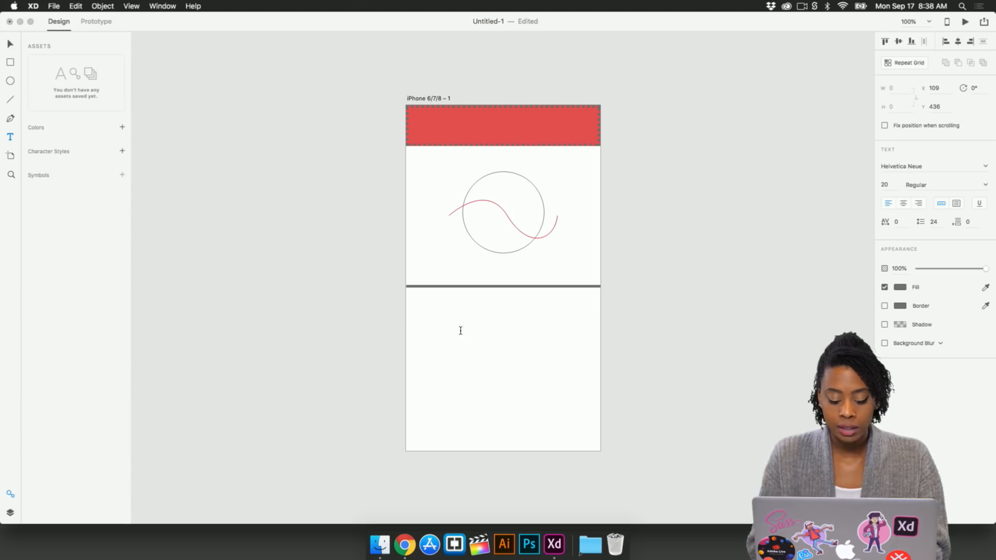
{"action": "type", "text": "Hello"}
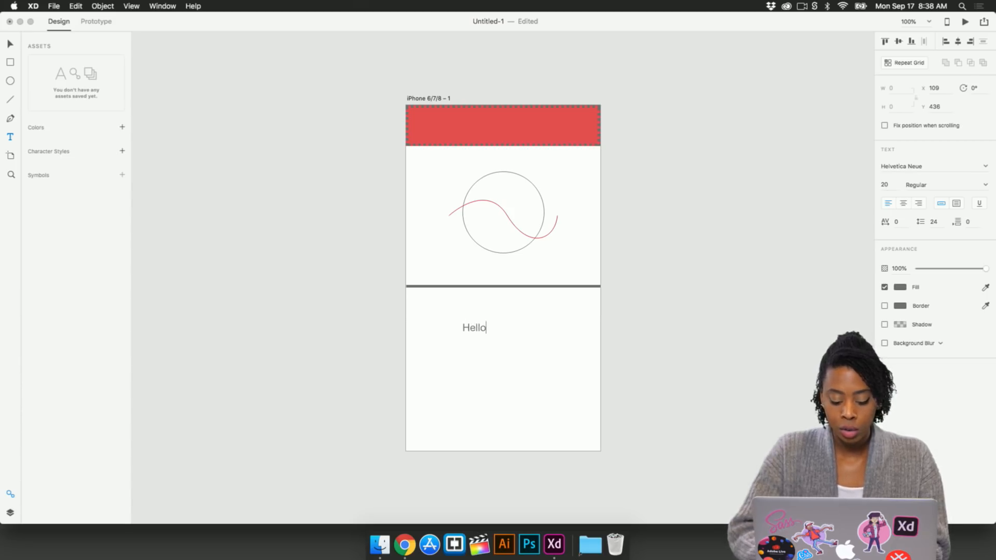
{"action": "type", "text": ", World"}
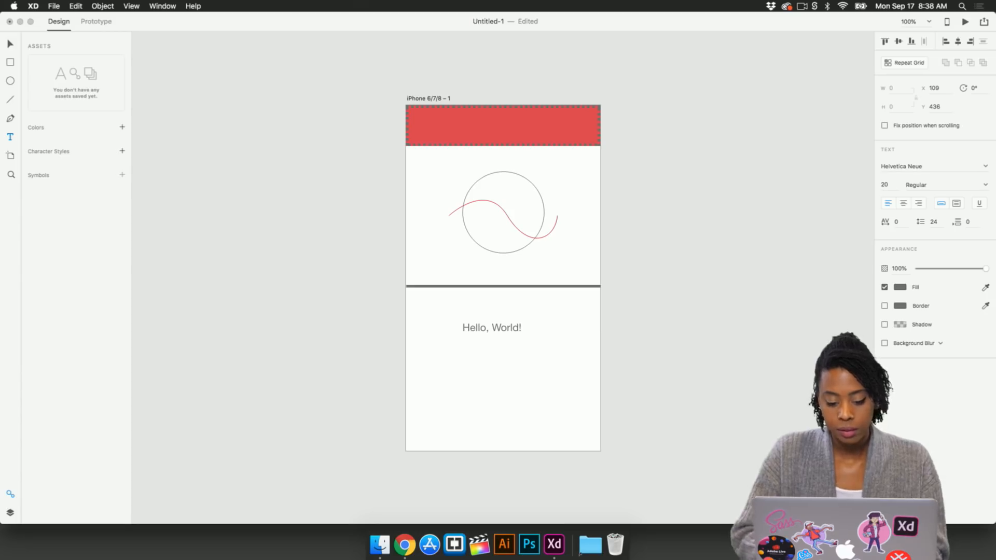
{"action": "type", "text": "!"}
{"action": "key", "text": "Escape"}
{"action": "mouse_move", "coordinate": [514, 330]}
{"action": "left_mouse_down"}
{"action": "mouse_move", "coordinate": [527, 289]}
{"action": "mouse_move", "coordinate": [517, 326]}
{"action": "left_mouse_up"}
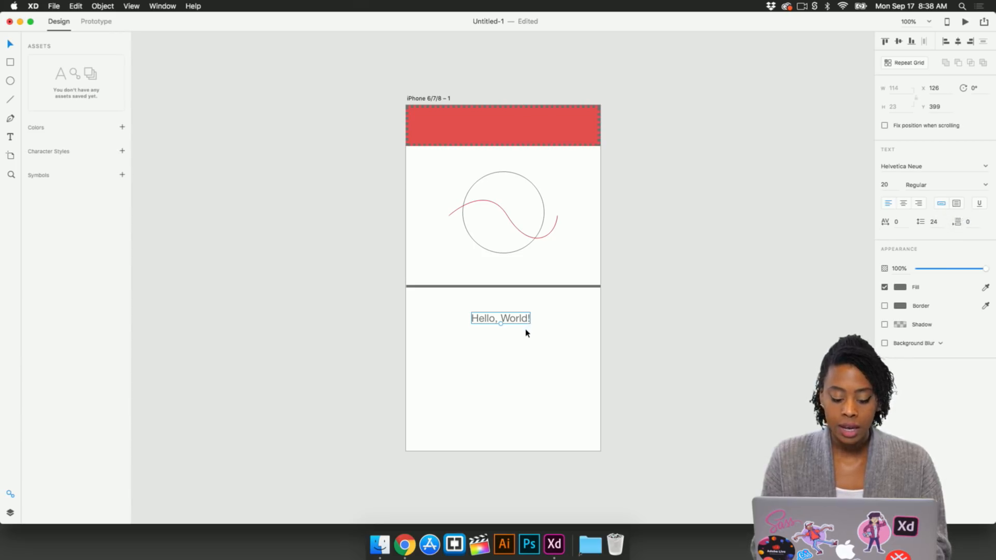
Step: Create placeholder text "ujfnfj" as point text and "njnjfnjn" in a drawn area text box
{"action": "left_click", "coordinate": [532, 342]}
{"action": "key", "text": "t"}
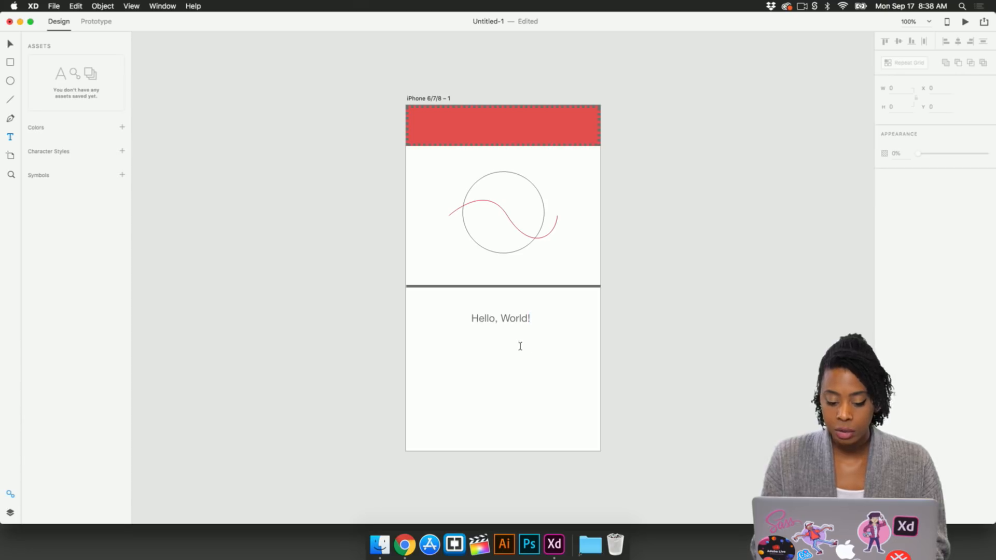
{"action": "left_click", "coordinate": [520, 347]}
{"action": "type", "text": "ujfnfj"}
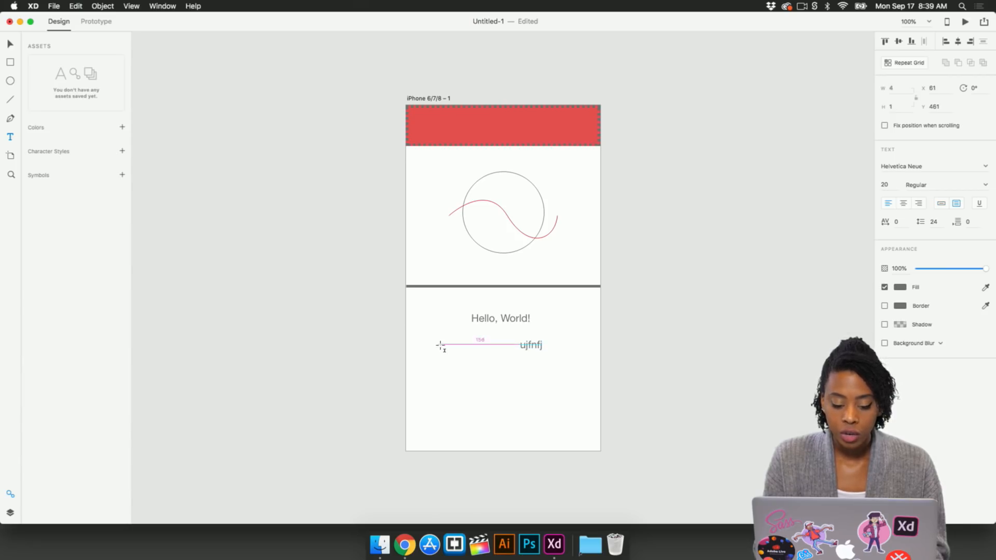
{"action": "left_click_drag", "start_coordinate": [437, 344], "coordinate": [570, 407]}
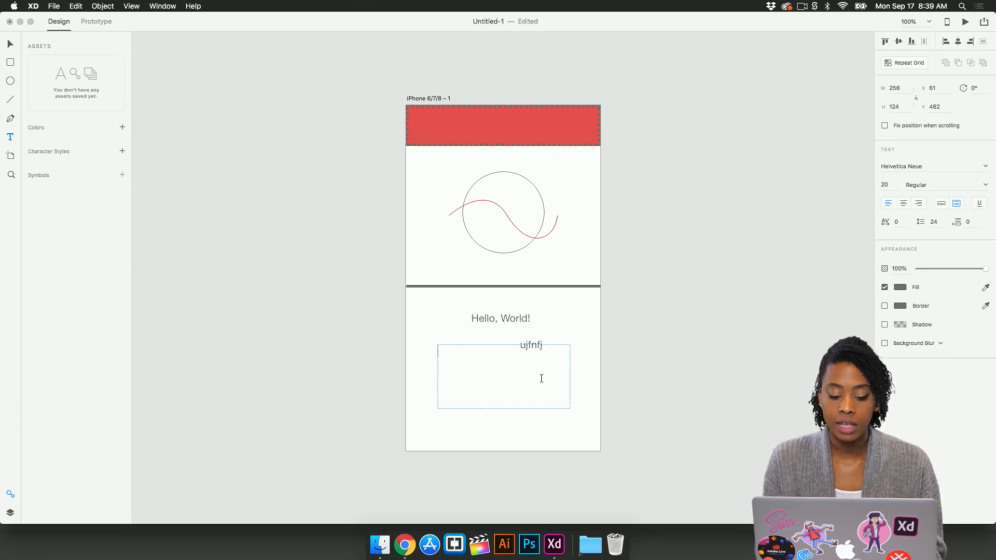
{"action": "type", "text": "njnjfnjn"}
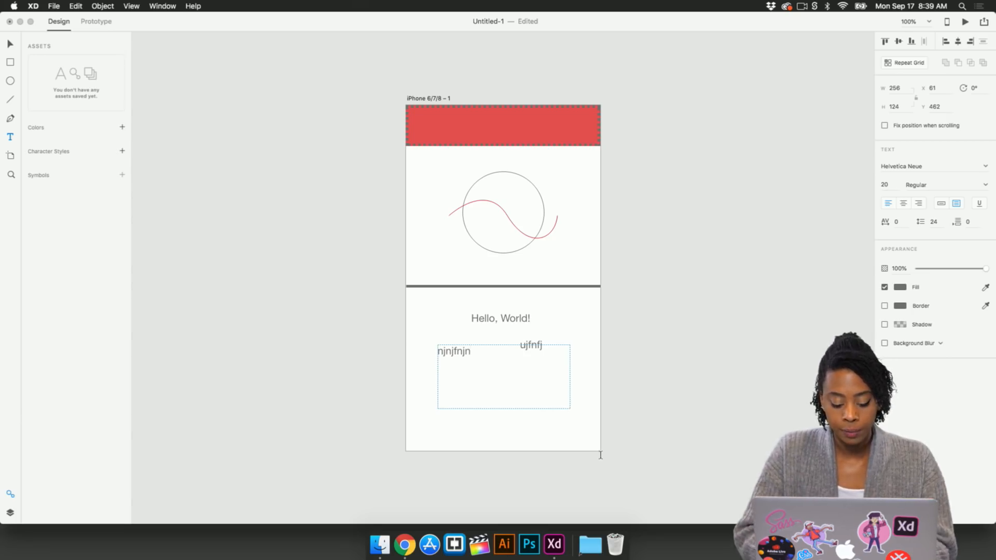
{"action": "key", "text": "Escape"}
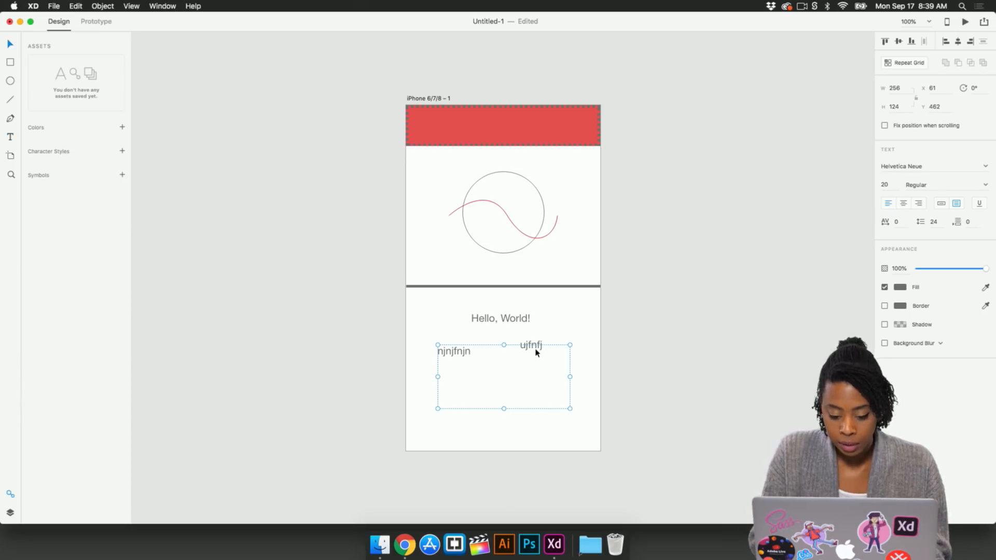
Step: Delete both placeholder text objects
{"action": "left_click", "coordinate": [534, 346]}
{"action": "key", "text": "Delete"}
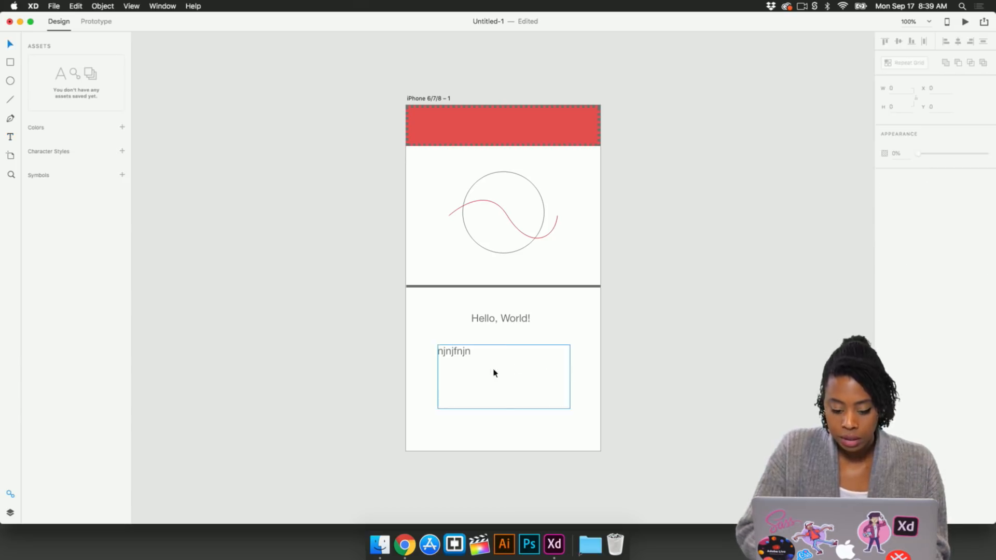
{"action": "left_click_drag", "start_coordinate": [462, 359], "coordinate": [466, 349]}
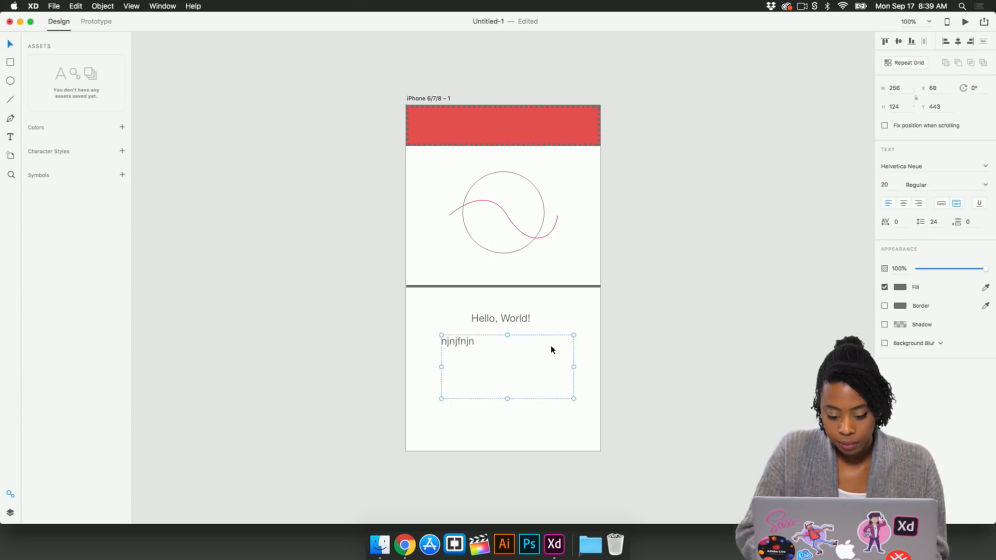
{"action": "key", "text": "Delete"}
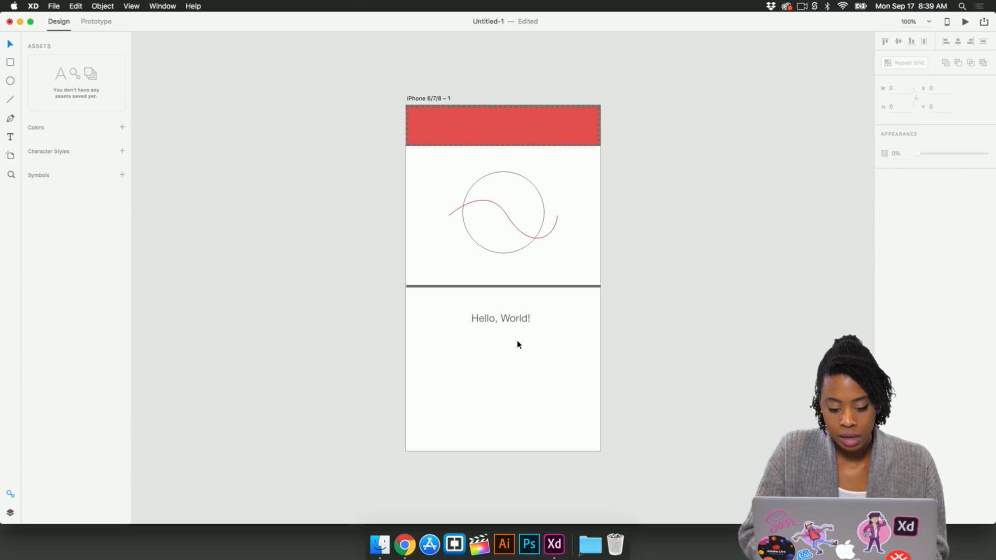
Step: Convert "Hello, World!" to fixed-size area text and resize its box to about 288 x 105 px
{"action": "left_click", "coordinate": [498, 322]}
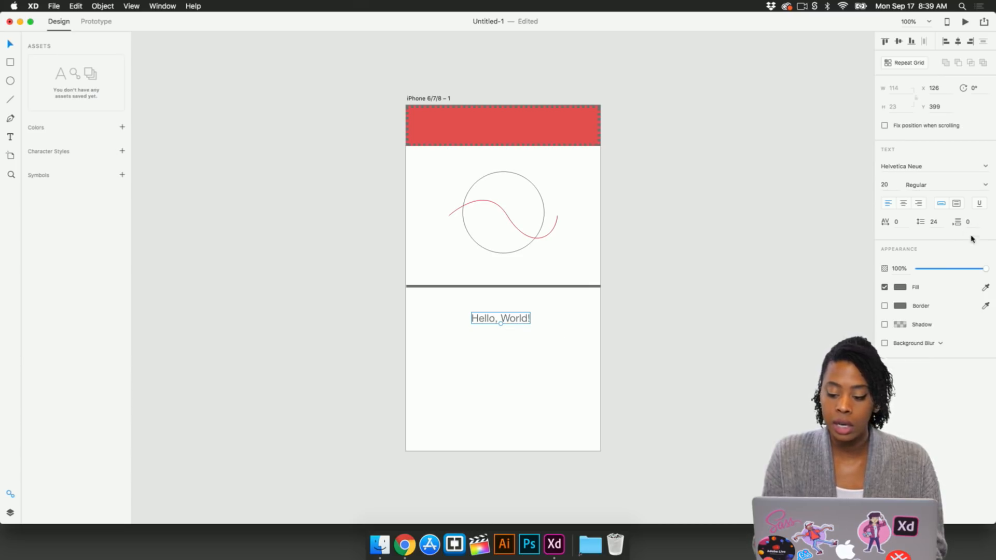
{"action": "left_click", "coordinate": [958, 206]}
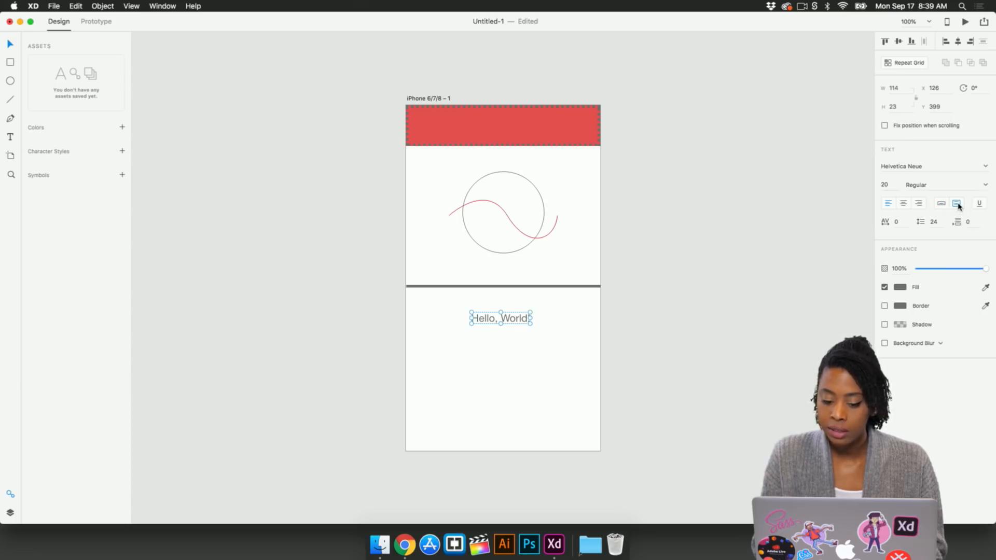
{"action": "left_click_drag", "start_coordinate": [530, 323], "coordinate": [583, 389]}
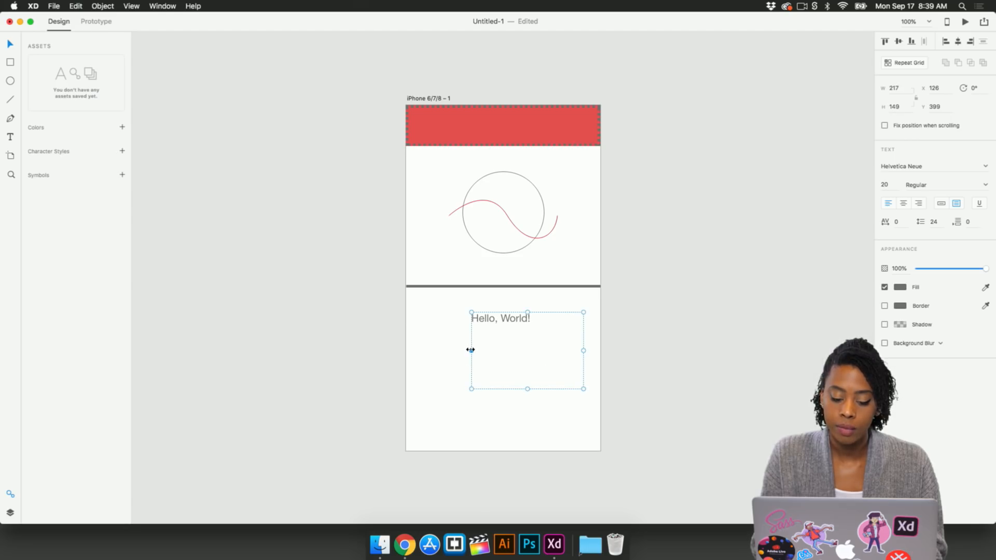
{"action": "left_click_drag", "start_coordinate": [471, 350], "coordinate": [435, 356]}
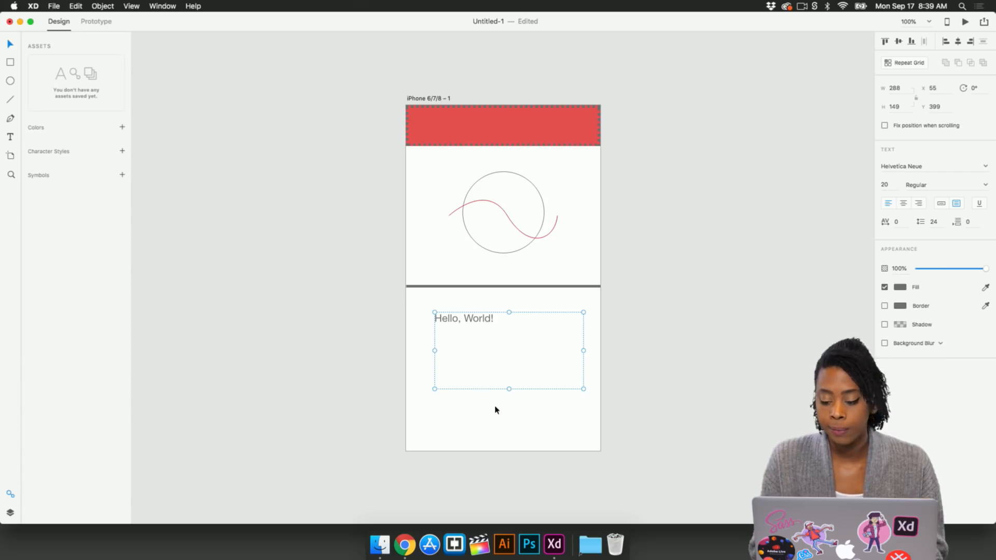
{"action": "left_click_drag", "start_coordinate": [508, 390], "coordinate": [508, 366]}
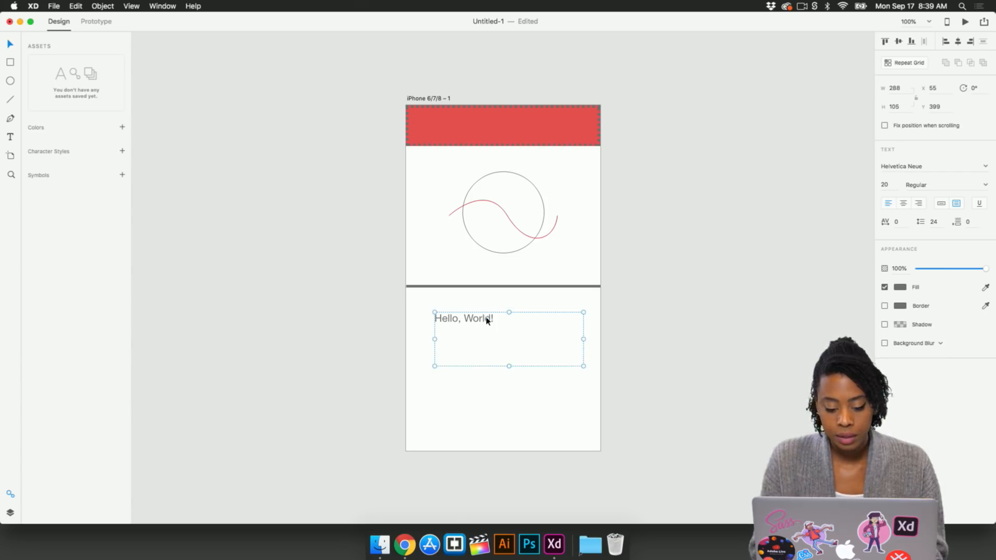
Step: Center-align "Hello, World!" within its text box and shrink the box to about 288 x 54 px
{"action": "left_click_drag", "start_coordinate": [488, 320], "coordinate": [488, 318]}
{"action": "left_click", "coordinate": [903, 204]}
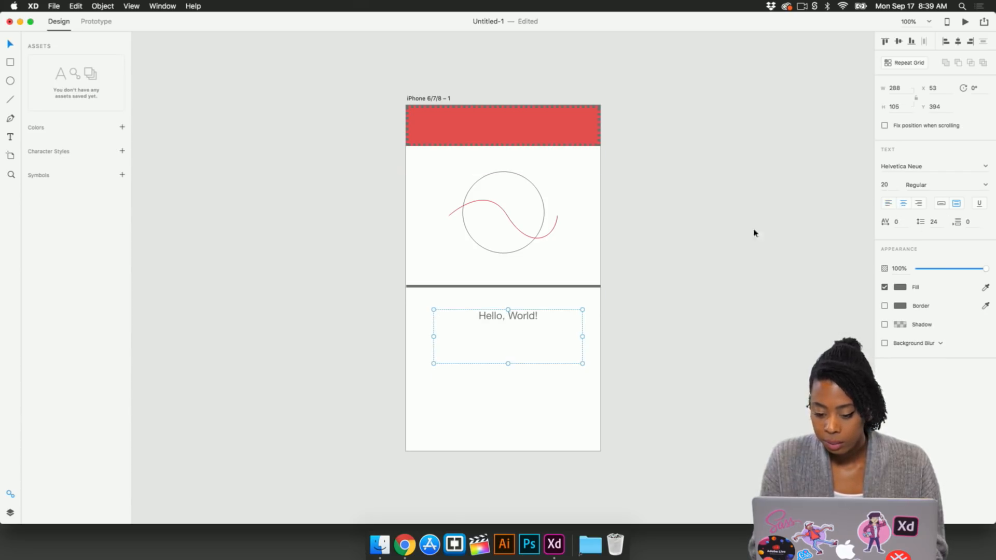
{"action": "left_click_drag", "start_coordinate": [509, 364], "coordinate": [521, 320]}
{"action": "left_click", "coordinate": [551, 344]}
{"action": "left_click", "coordinate": [525, 320]}
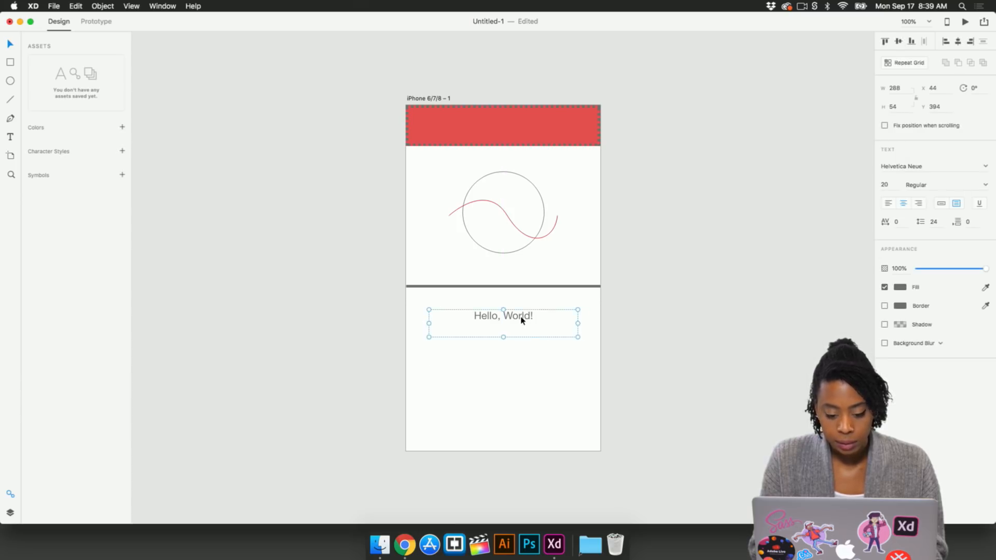
{"action": "left_click", "coordinate": [517, 370]}
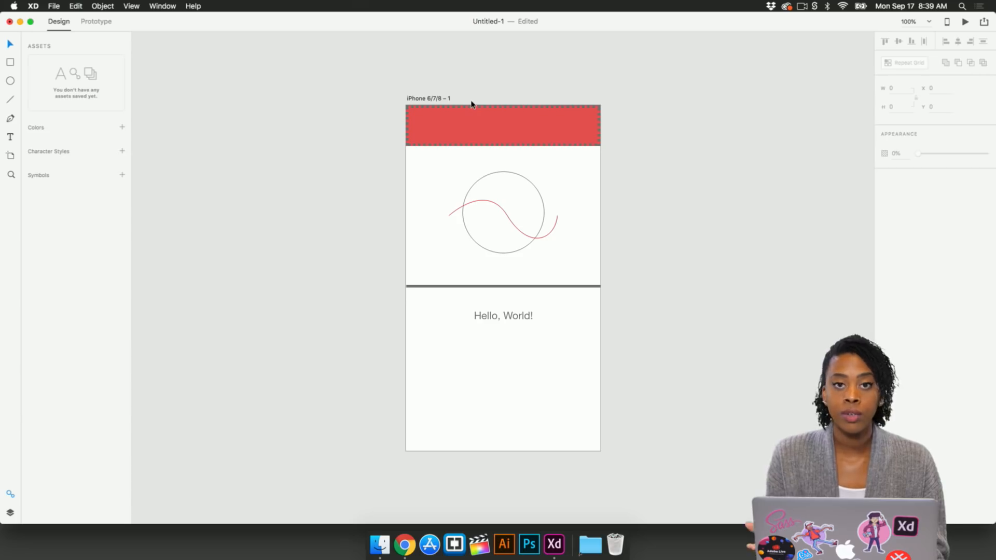
Step: Duplicate the iPhone 6/7/8 artboard to make a second identical screen
{"action": "left_click", "coordinate": [434, 100]}
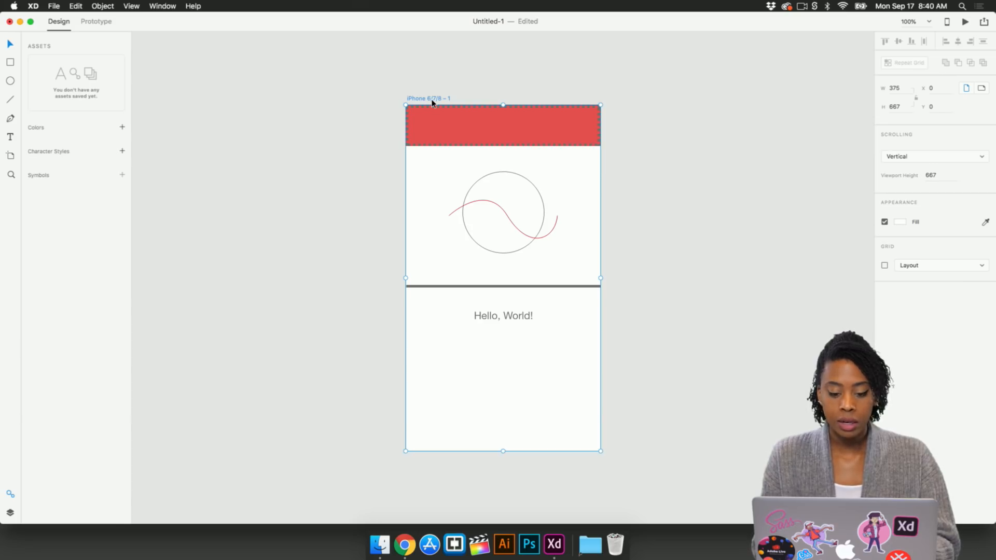
{"action": "key", "text": "super+d"}
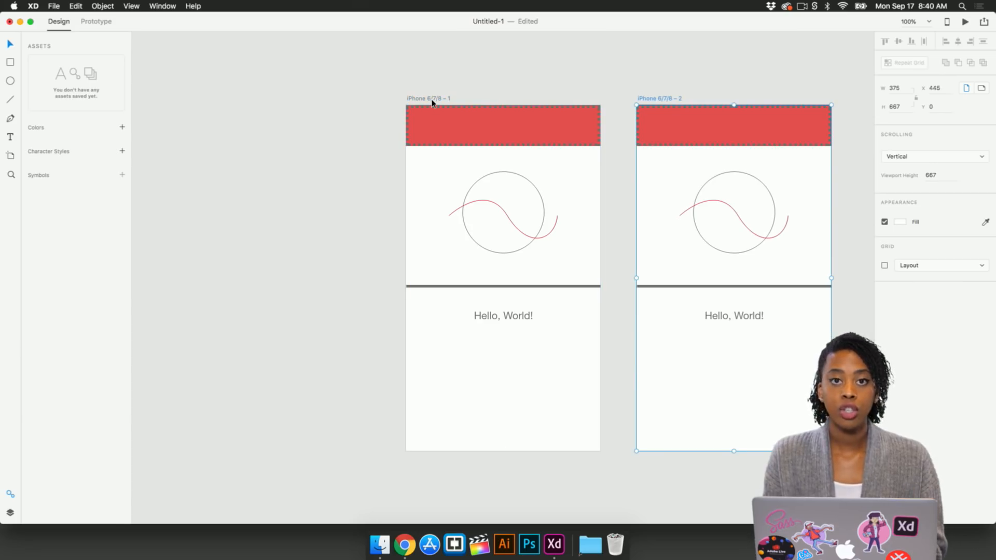
{"action": "scroll", "coordinate": [696, 86], "scroll_direction": "right", "scroll_amount": 2}
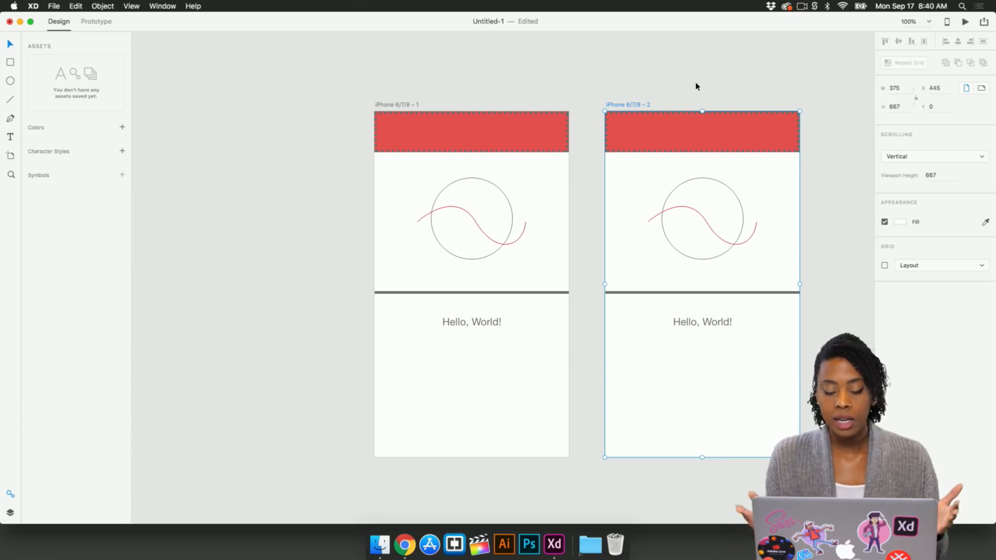
{"action": "left_click", "coordinate": [714, 108]}
{"action": "scroll", "coordinate": [707, 102], "scroll_direction": "right", "scroll_amount": 3}
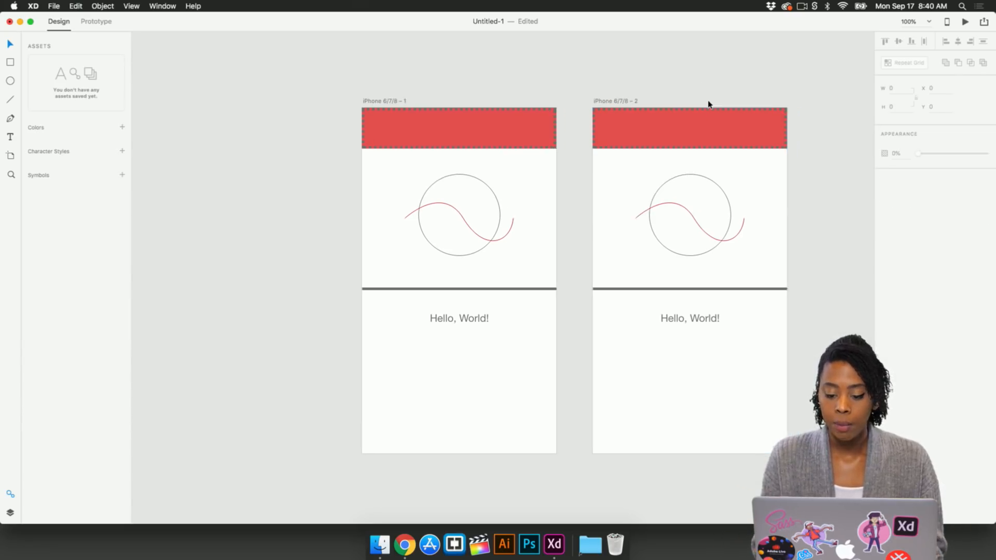
Step: Copy the circle-and-wave group out of the second artboard and delete the copy
{"action": "left_click", "coordinate": [685, 212]}
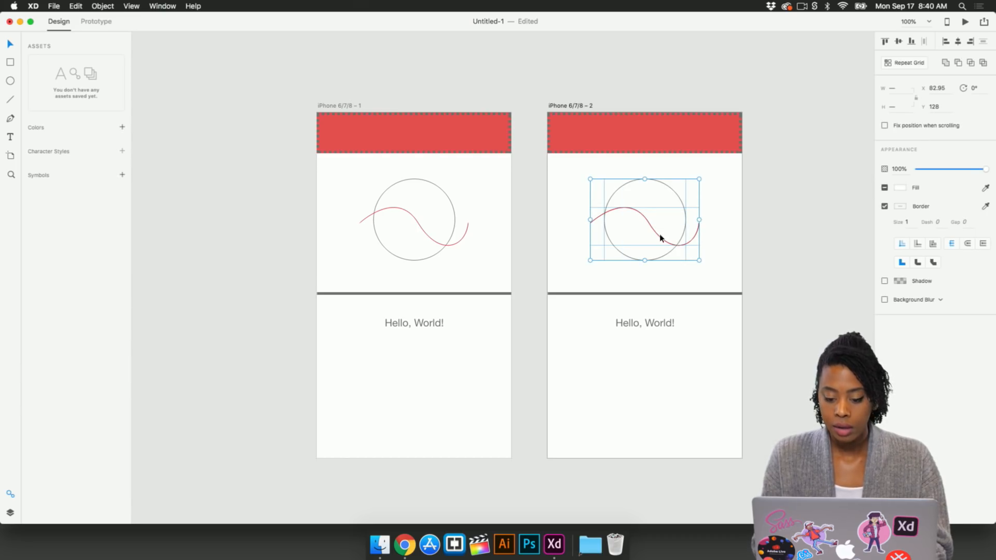
{"action": "left_click_drag", "start_coordinate": [661, 238], "coordinate": [821, 248]}
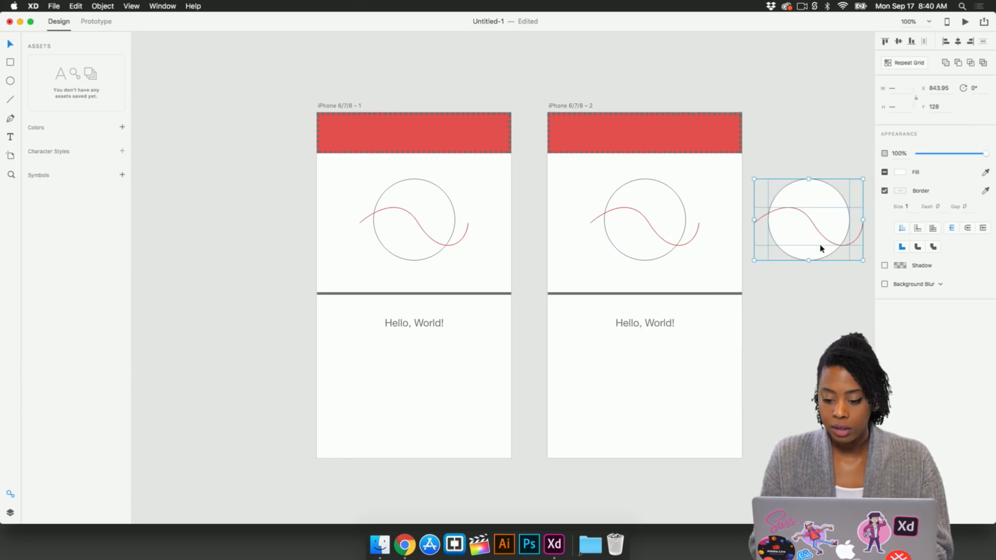
{"action": "scroll", "coordinate": [820, 248], "scroll_direction": "right", "scroll_amount": 3}
{"action": "key", "text": "Delete"}
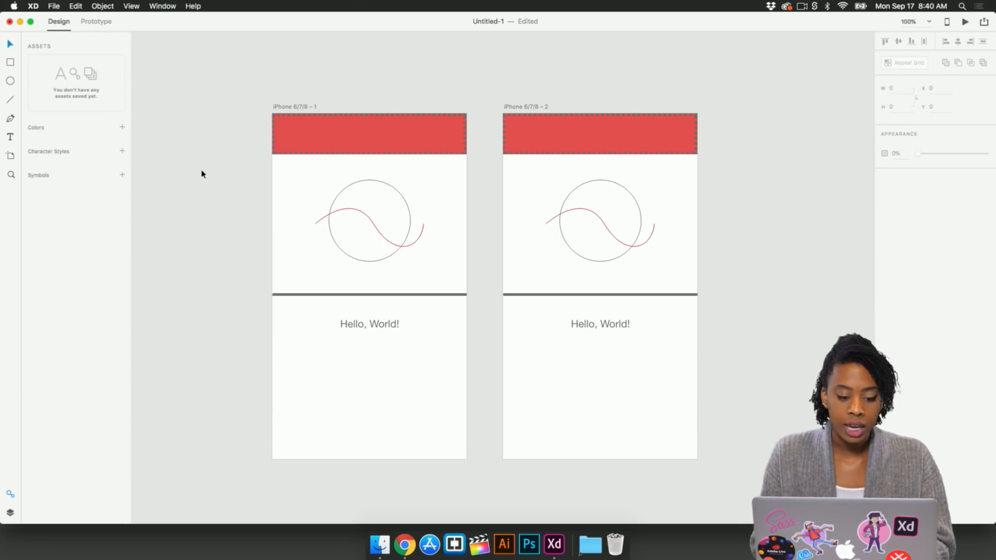
Step: Add a Web 1280 artboard next to the two iPhone artboards
{"action": "key", "text": "a"}
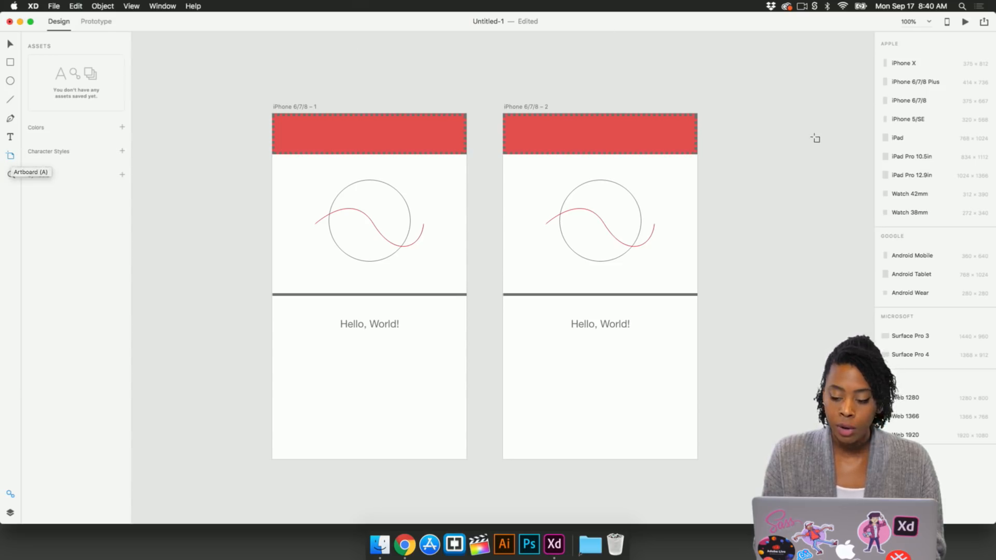
{"action": "scroll", "coordinate": [814, 137], "scroll_direction": "right", "scroll_amount": 5}
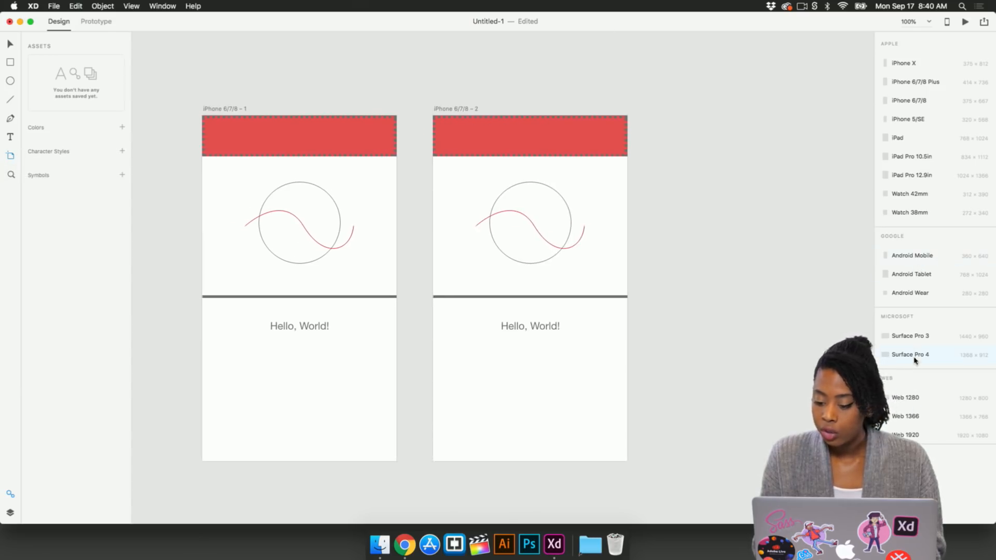
{"action": "left_click", "coordinate": [913, 398]}
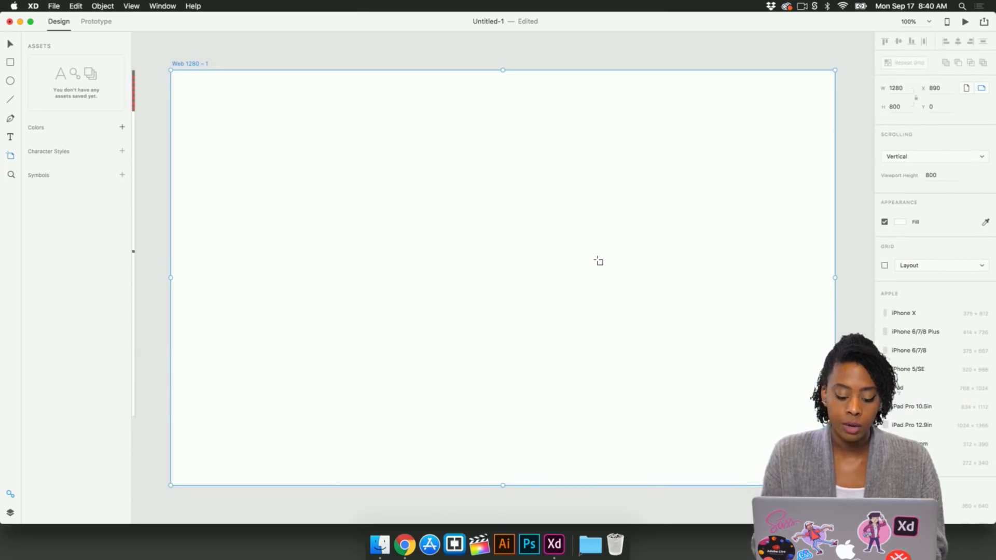
{"action": "key", "text": "v"}
{"action": "scroll", "coordinate": [595, 280], "scroll_direction": "down", "scroll_amount": 5}
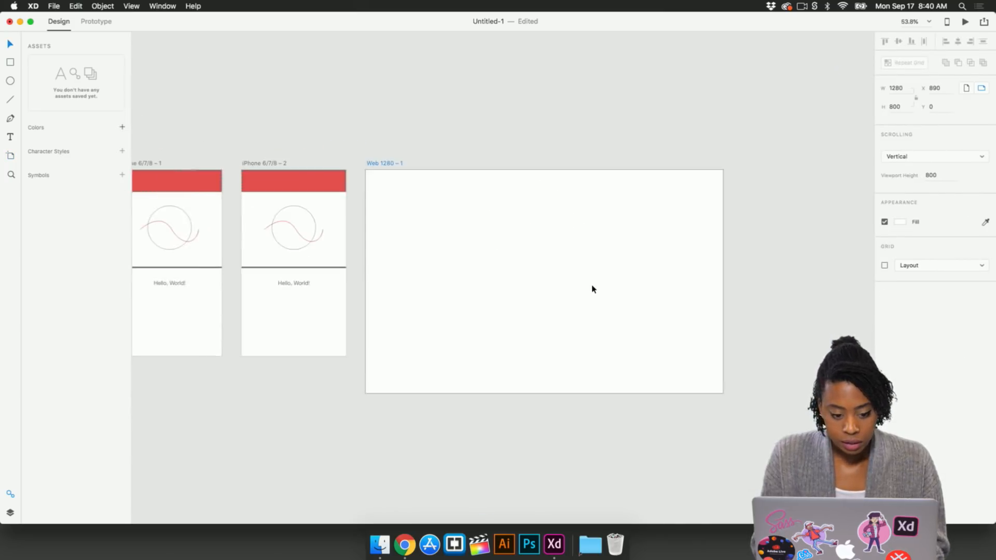
{"action": "scroll", "coordinate": [593, 289], "scroll_direction": "left", "scroll_amount": 5}
{"action": "left_click", "coordinate": [497, 115]}
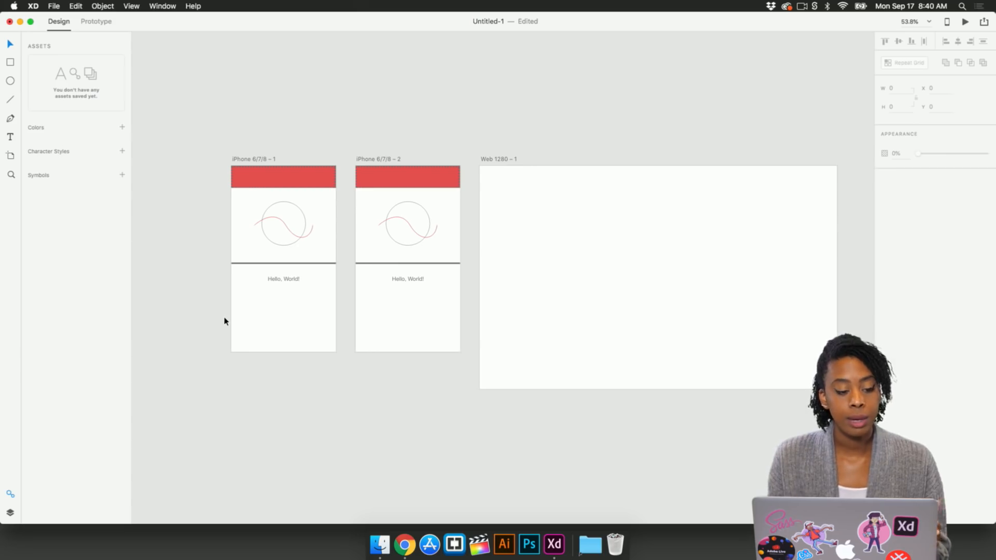
Step: Add the first iPhone artboard's colors to the document assets' Colors
{"action": "scroll", "coordinate": [205, 154], "scroll_direction": "up", "scroll_amount": 5}
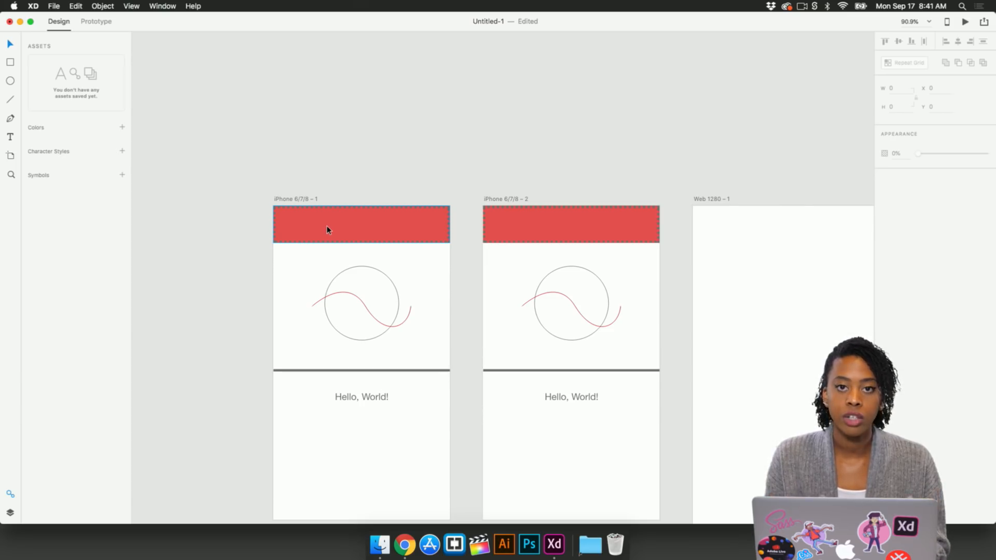
{"action": "left_click", "coordinate": [297, 204]}
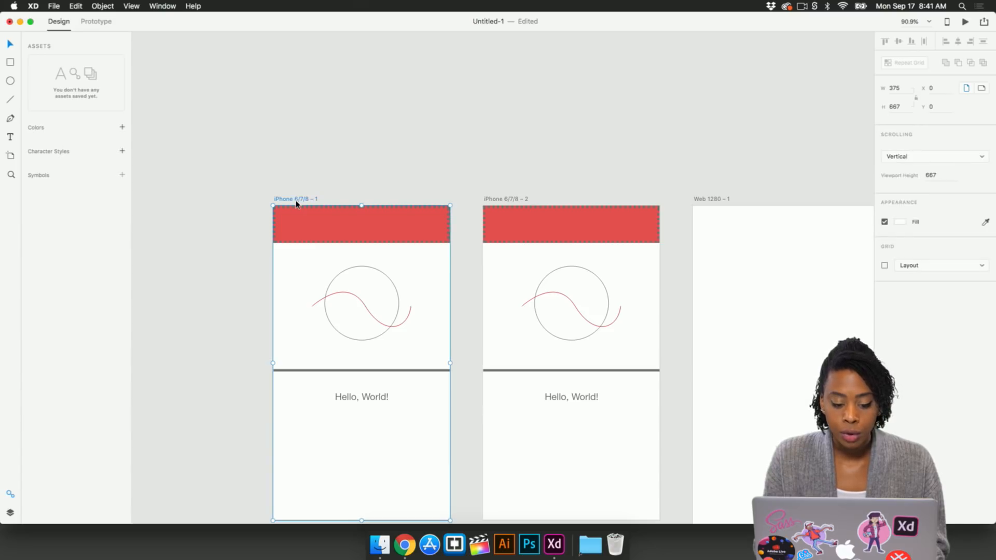
{"action": "scroll", "coordinate": [297, 204], "scroll_direction": "down", "scroll_amount": 3}
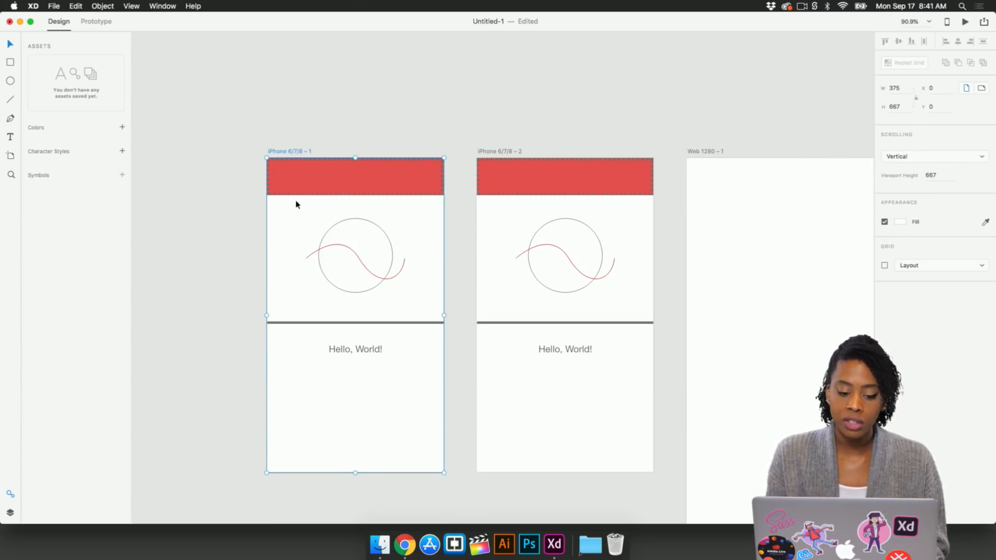
{"action": "left_click", "coordinate": [122, 129]}
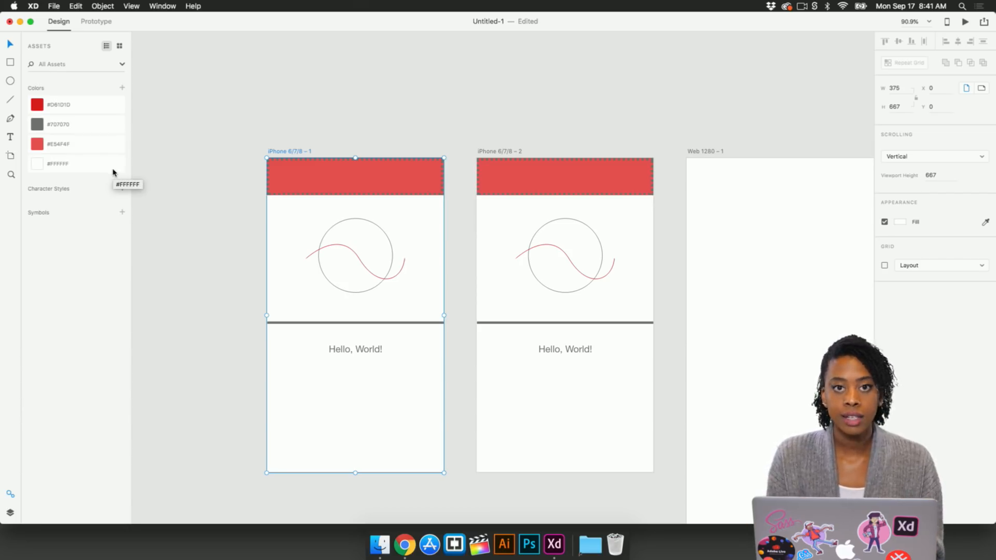
Step: Add the first iPhone artboard's text style to the document assets as a character style
{"action": "left_click", "coordinate": [243, 217]}
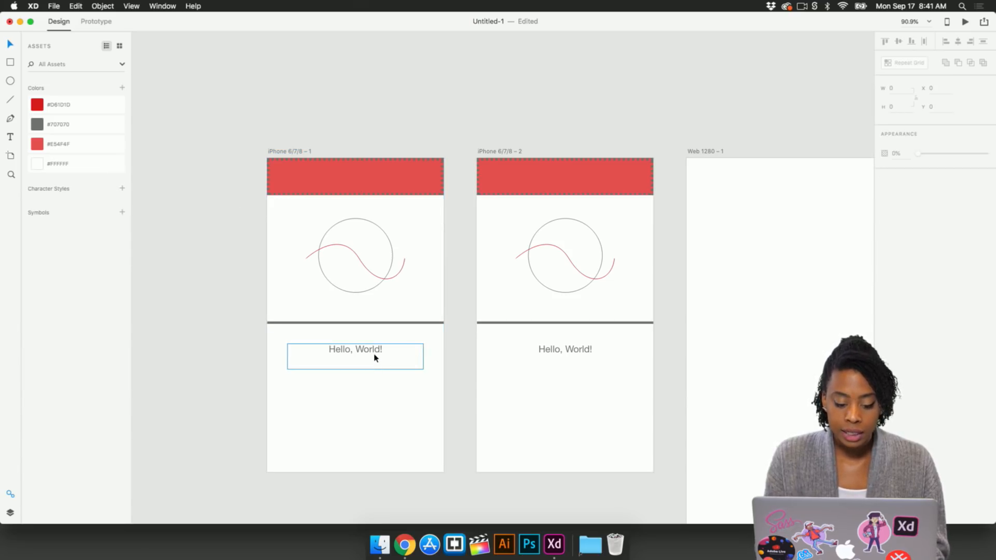
{"action": "left_click", "coordinate": [279, 151]}
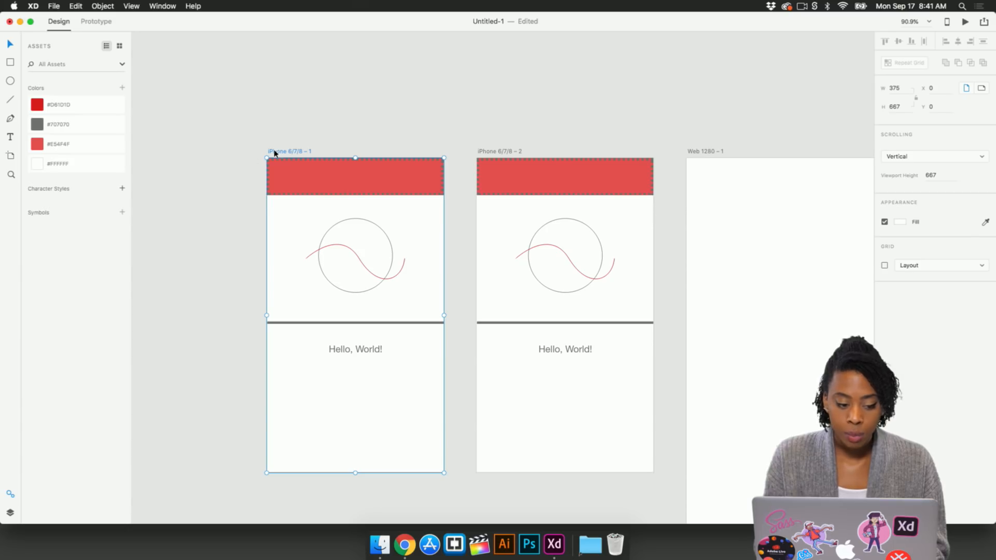
{"action": "left_click", "coordinate": [123, 189]}
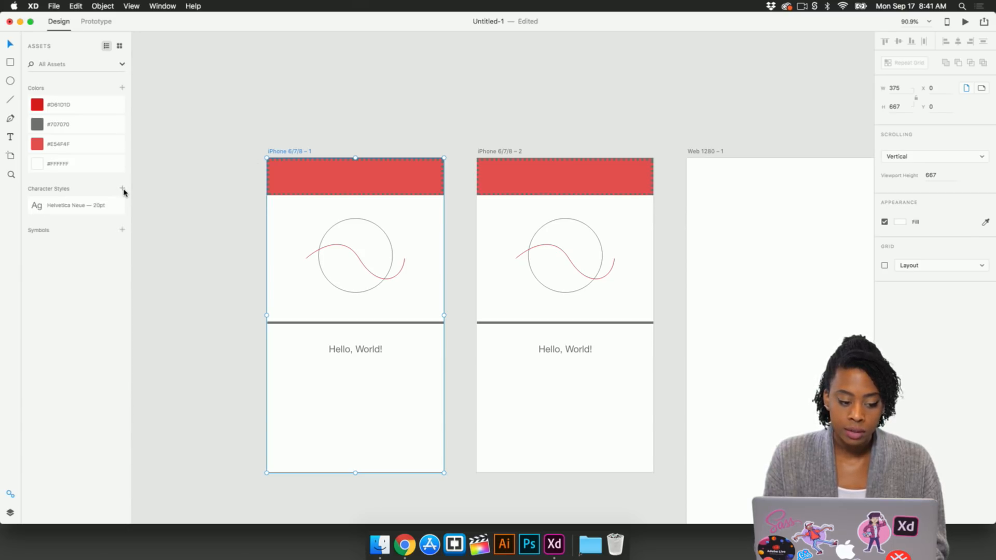
Step: Select the circle-and-wave group in the first artboard and save it as a symbol
{"action": "left_click", "coordinate": [360, 357]}
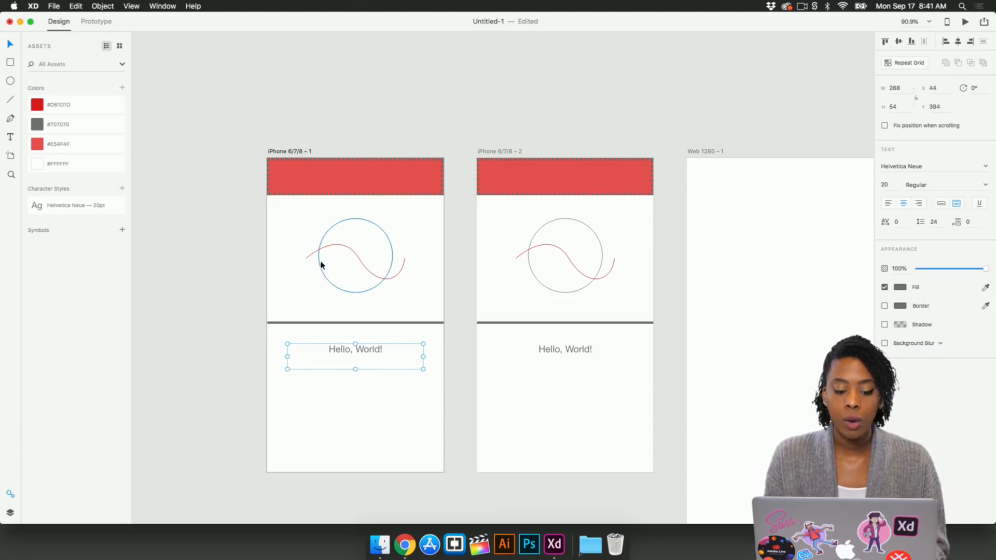
{"action": "left_click_drag", "start_coordinate": [246, 245], "coordinate": [370, 286]}
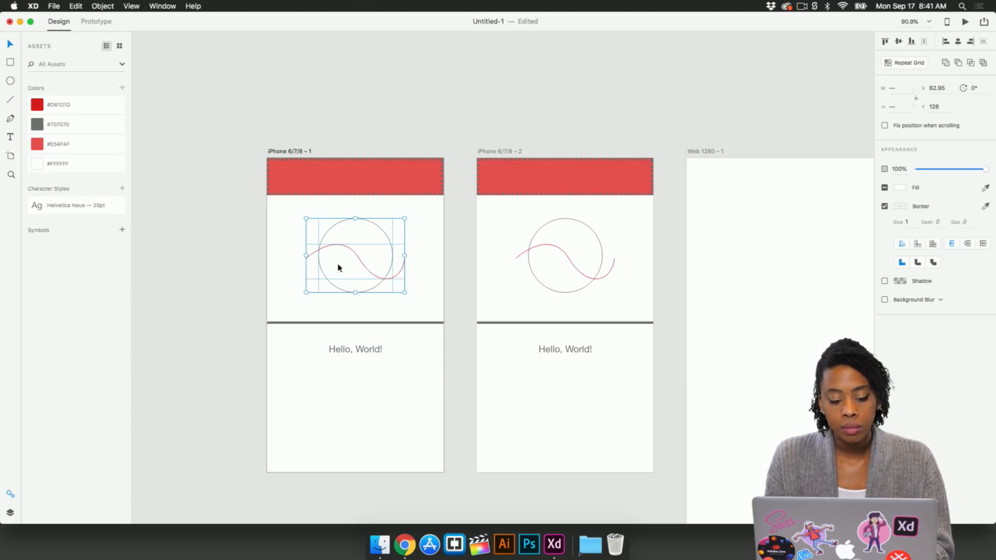
{"action": "left_click", "coordinate": [122, 231]}
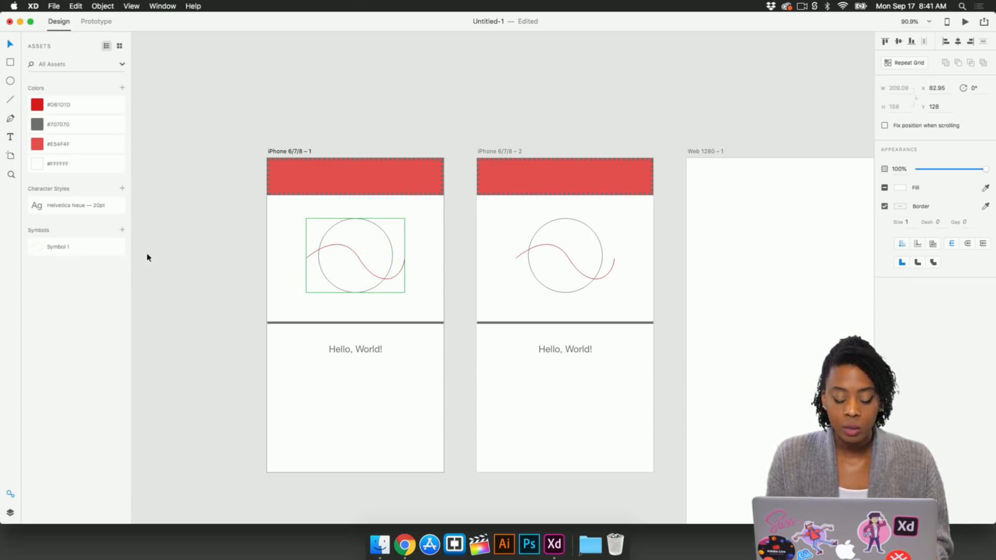
Step: Place two instances of Symbol 1 on the pasteboard left of the artboards
{"action": "scroll", "coordinate": [147, 258], "scroll_direction": "left", "scroll_amount": 3}
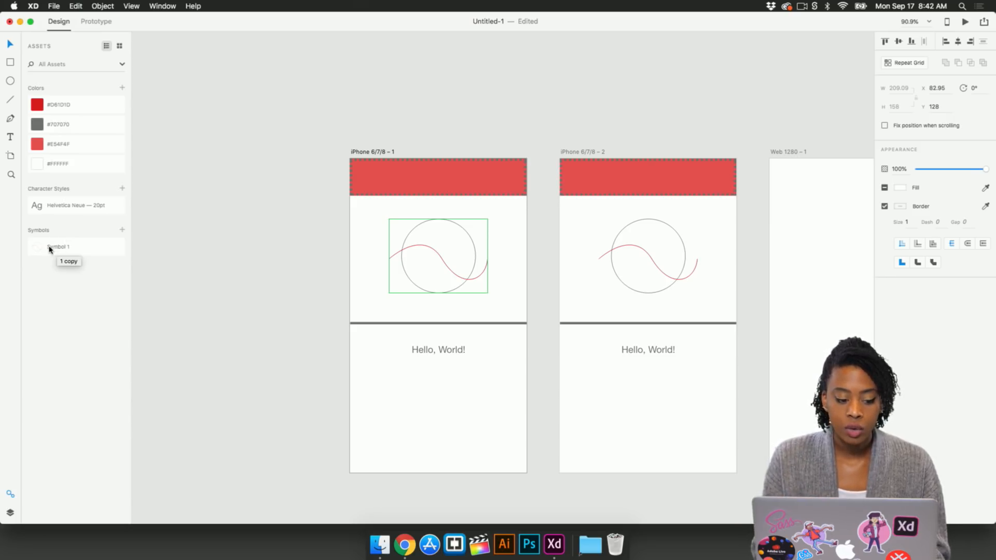
{"action": "left_click_drag", "start_coordinate": [50, 249], "coordinate": [250, 161]}
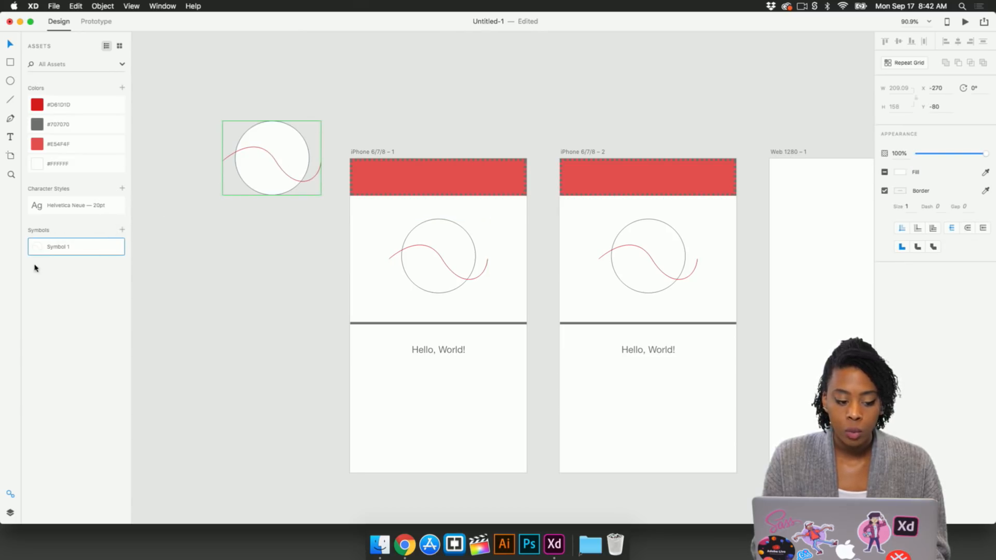
{"action": "left_click_drag", "start_coordinate": [65, 243], "coordinate": [267, 299]}
Step: Edit a symbol instance and give its circle a pink fill, updating the symbol
{"action": "double_click", "coordinate": [265, 286]}
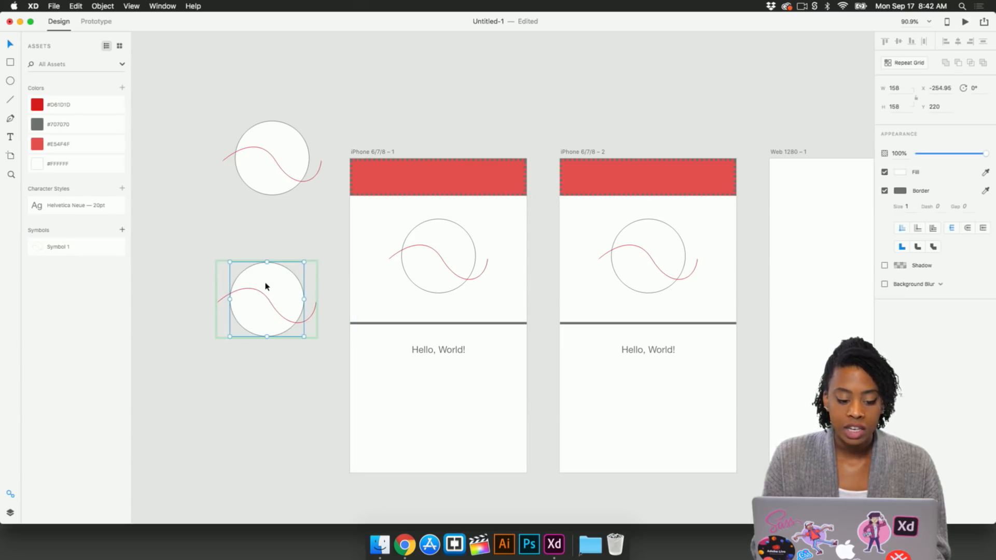
{"action": "left_click", "coordinate": [900, 172]}
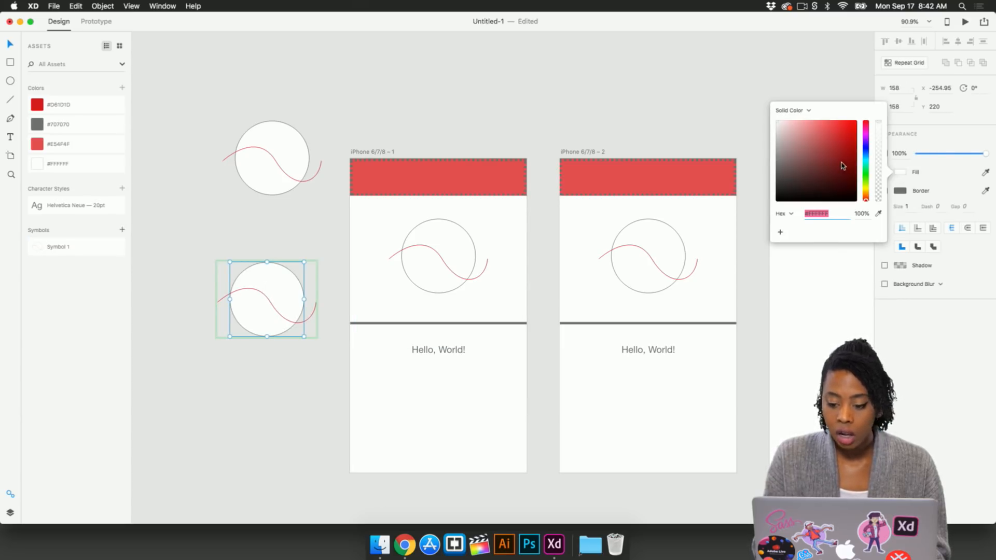
{"action": "left_click_drag", "start_coordinate": [843, 160], "coordinate": [800, 136]}
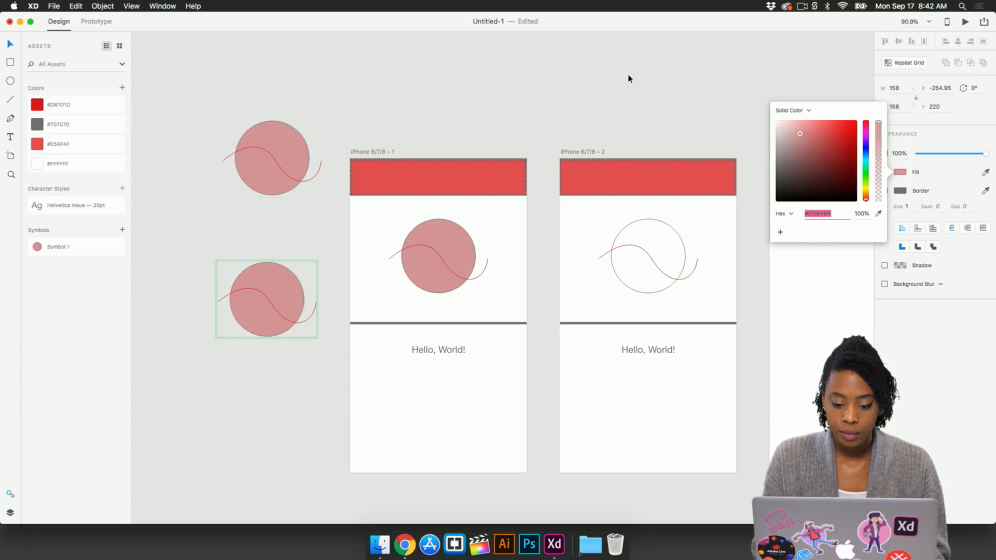
{"action": "left_click", "coordinate": [356, 100]}
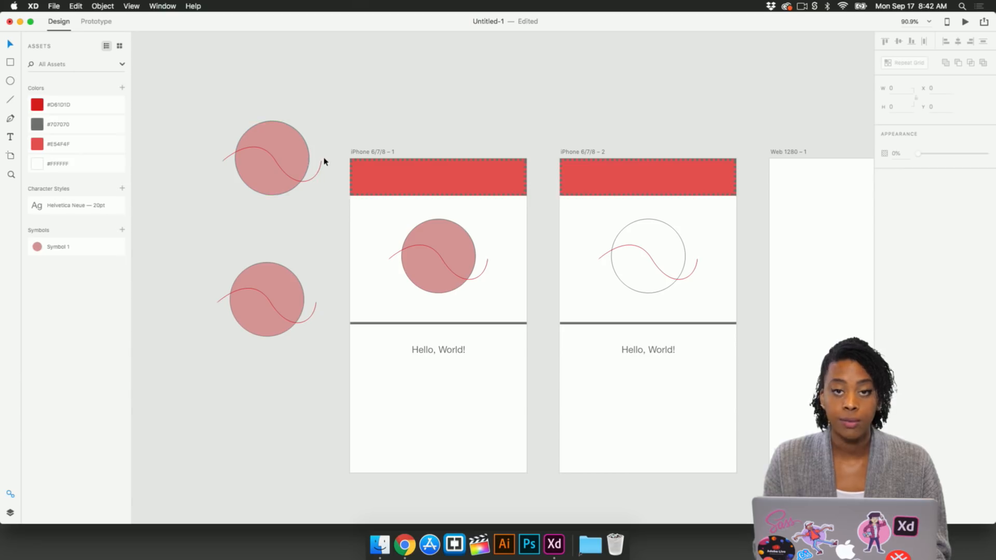
Step: Delete the two symbol instances on the pasteboard
{"action": "left_click_drag", "start_coordinate": [227, 104], "coordinate": [273, 347]}
{"action": "key", "text": "Delete"}
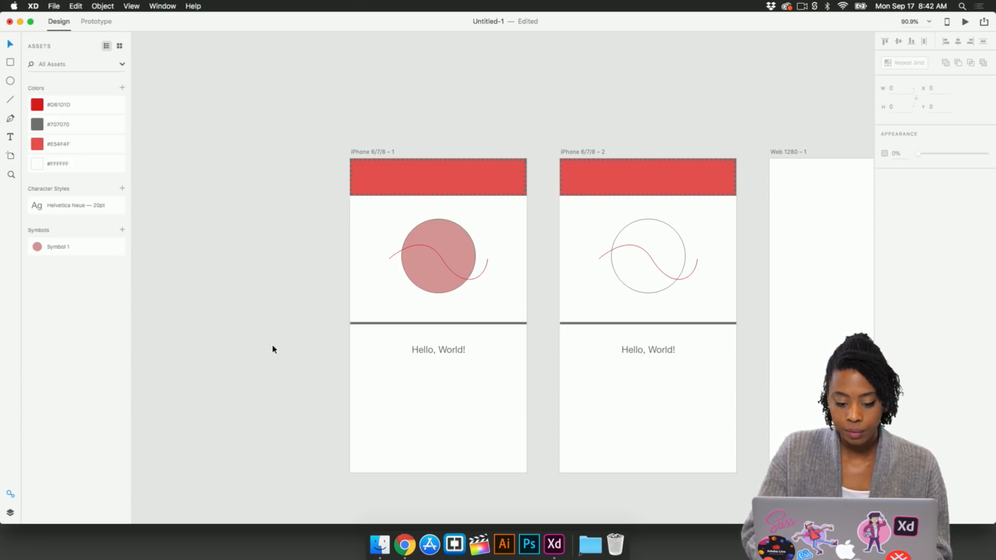
Step: Delete the Web 1280 artboard
{"action": "scroll", "coordinate": [273, 348], "scroll_direction": "right", "scroll_amount": 2}
{"action": "scroll", "coordinate": [273, 349], "scroll_direction": "right", "scroll_amount": 5}
{"action": "scroll", "coordinate": [274, 349], "scroll_direction": "down", "scroll_amount": 1}
{"action": "scroll", "coordinate": [269, 349], "scroll_direction": "left", "scroll_amount": 2}
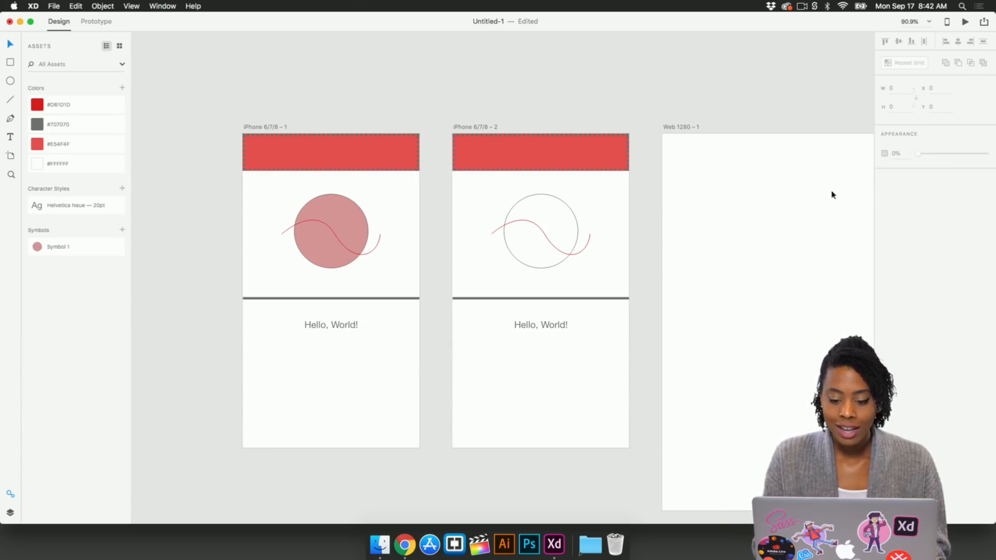
{"action": "left_click", "coordinate": [693, 132]}
{"action": "key", "text": "Delete"}
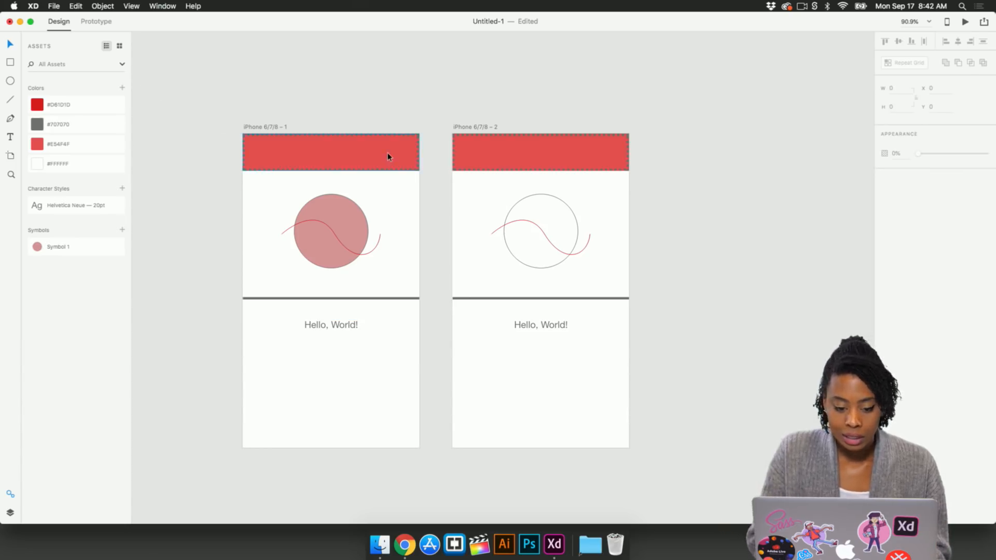
Step: Switch to Prototype mode
{"action": "left_click", "coordinate": [103, 22]}
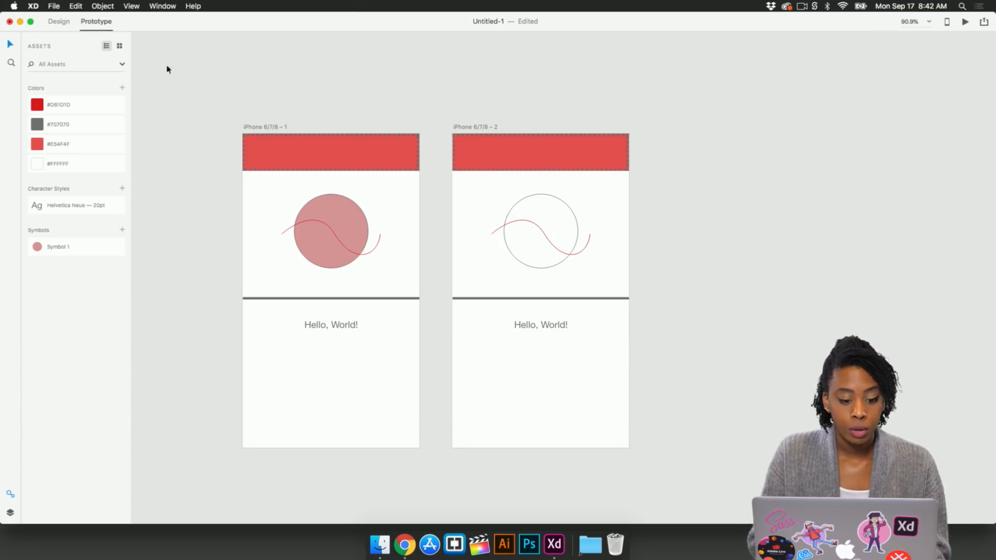
Step: Set the first iPhone artboard as the home screen and wire it to the second artboard
{"action": "left_click", "coordinate": [276, 128]}
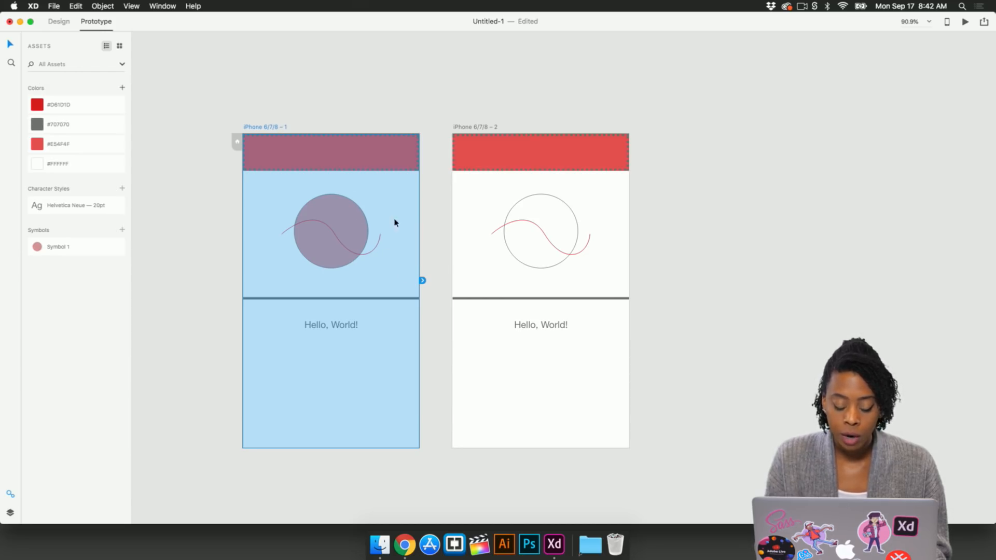
{"action": "left_click", "coordinate": [237, 148]}
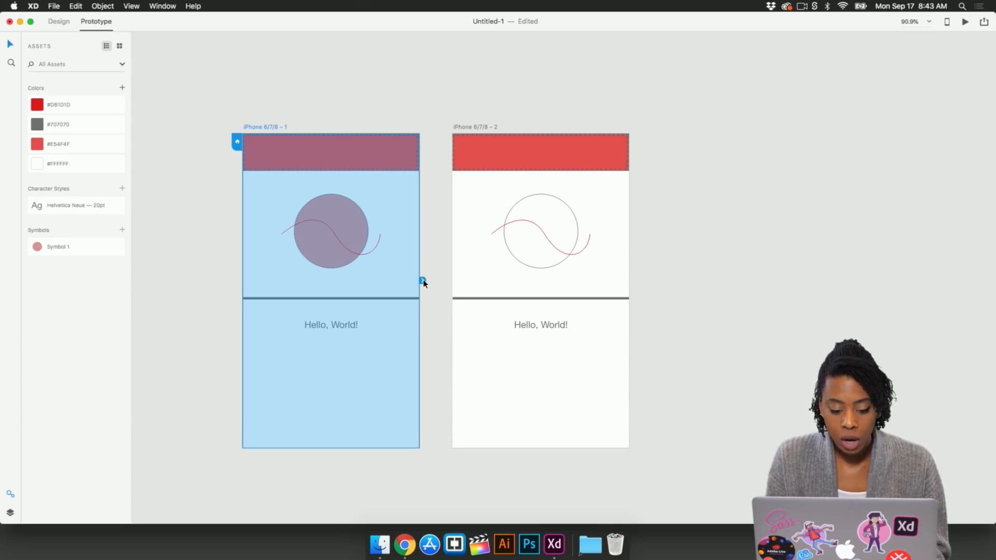
{"action": "left_click_drag", "start_coordinate": [423, 281], "coordinate": [458, 253]}
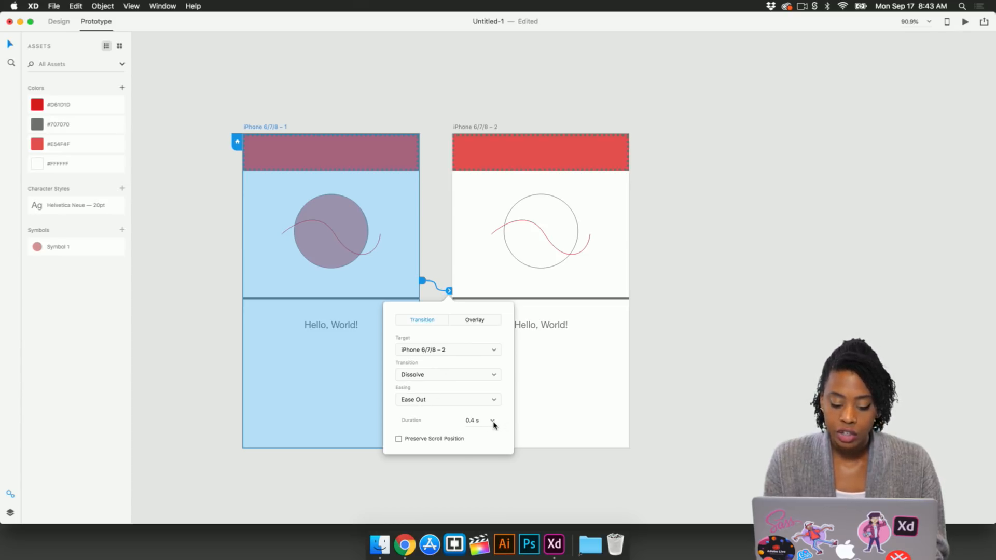
Step: Set the link's transition duration to 0.2 s
{"action": "left_click", "coordinate": [493, 421]}
{"action": "left_click", "coordinate": [478, 435]}
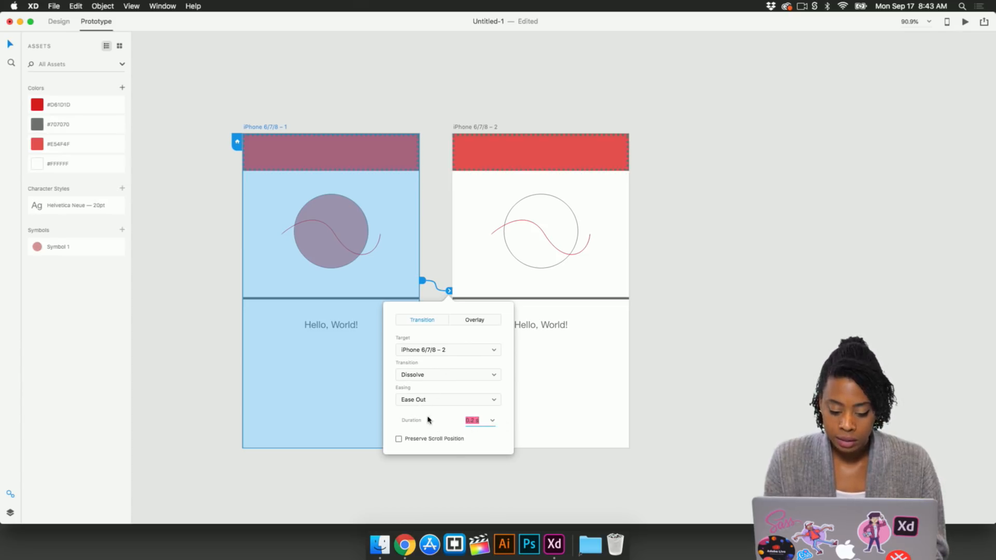
{"action": "left_click", "coordinate": [479, 421]}
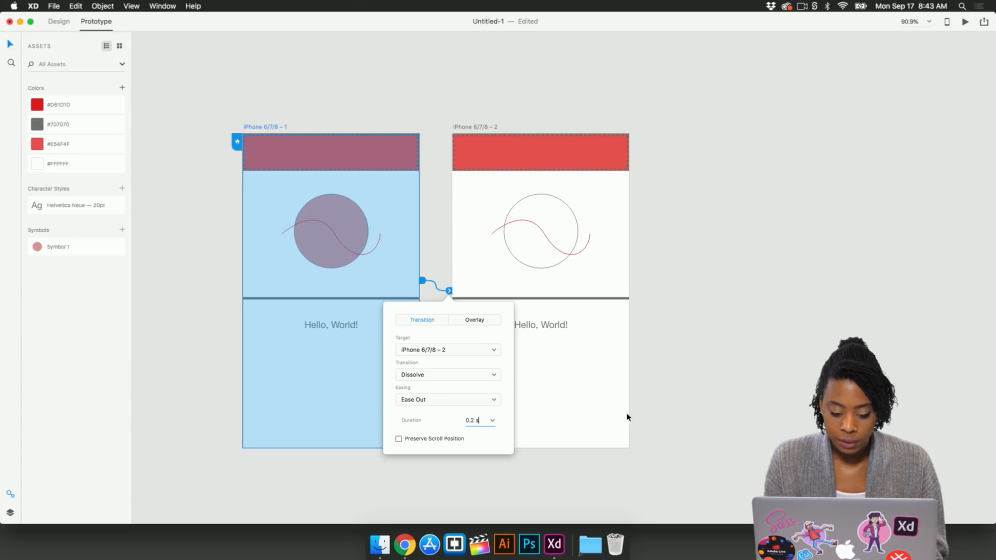
{"action": "left_click", "coordinate": [691, 380]}
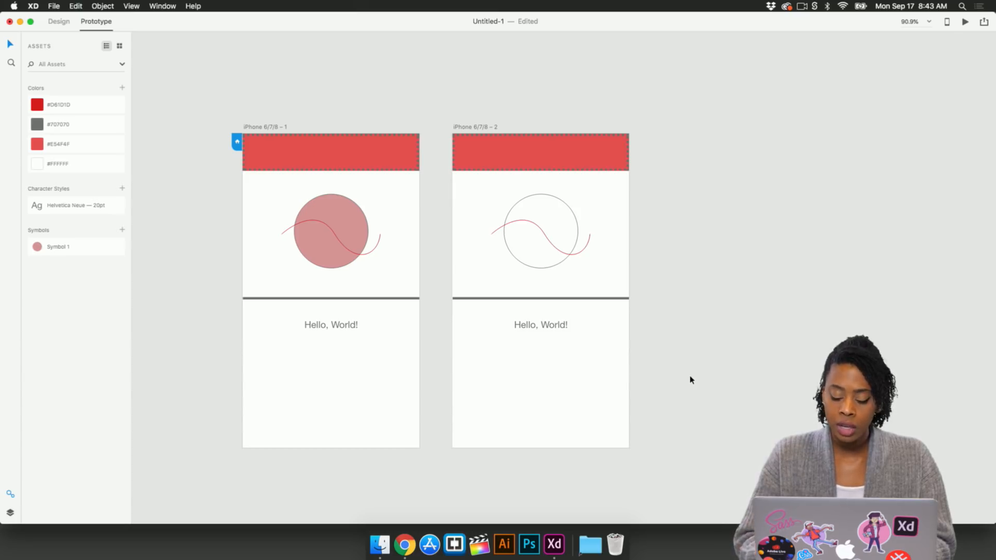
Step: Open a desktop preview and test the transition from the first screen to the second
{"action": "left_click", "coordinate": [966, 23]}
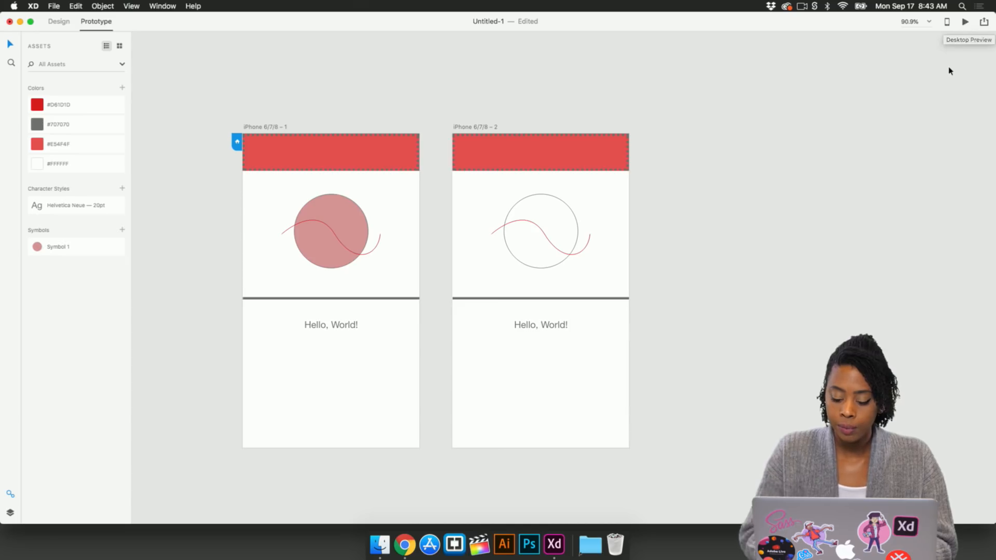
{"action": "left_click_drag", "start_coordinate": [417, 102], "coordinate": [642, 102]}
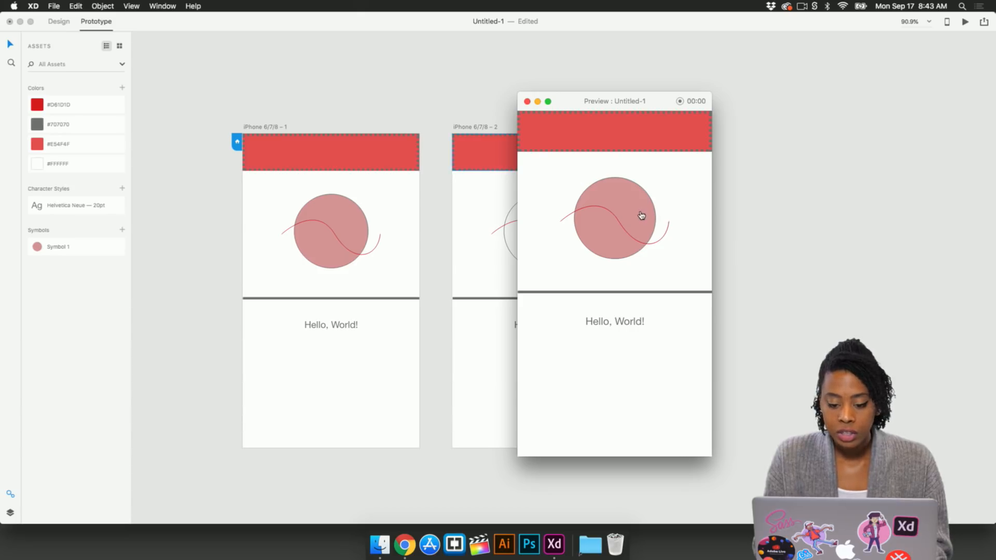
{"action": "left_click", "coordinate": [640, 285]}
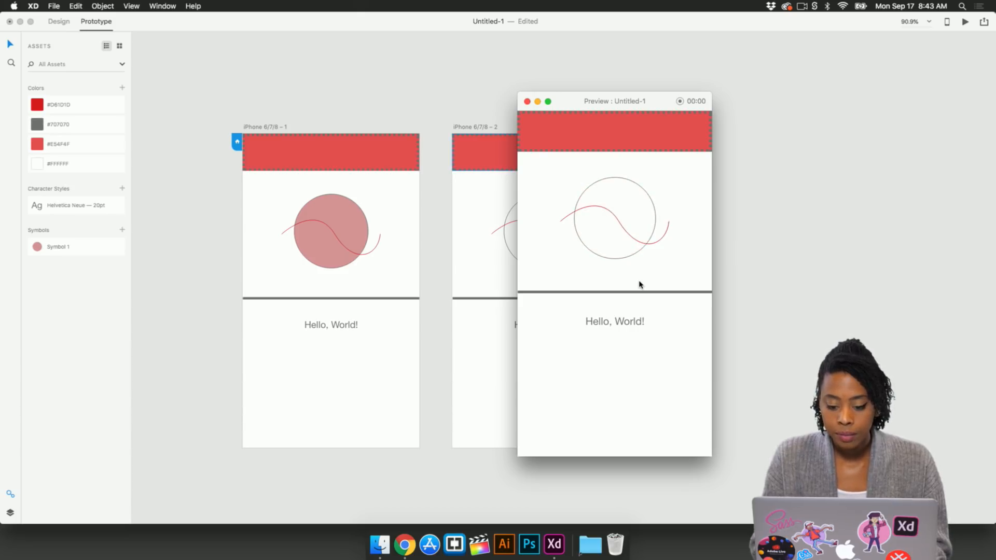
{"action": "left_click_drag", "start_coordinate": [585, 103], "coordinate": [765, 108]}
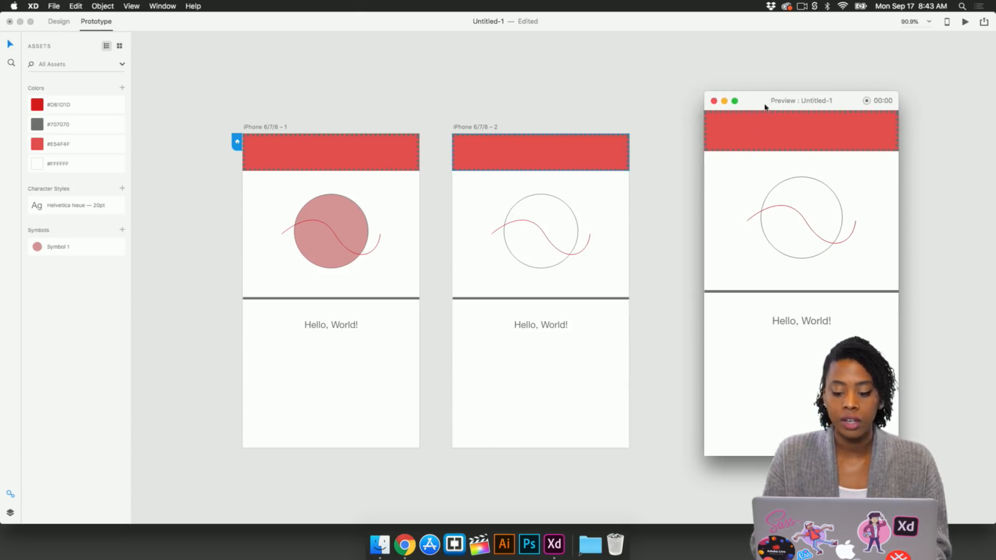
{"action": "left_click", "coordinate": [781, 277]}
{"action": "left_click", "coordinate": [799, 255]}
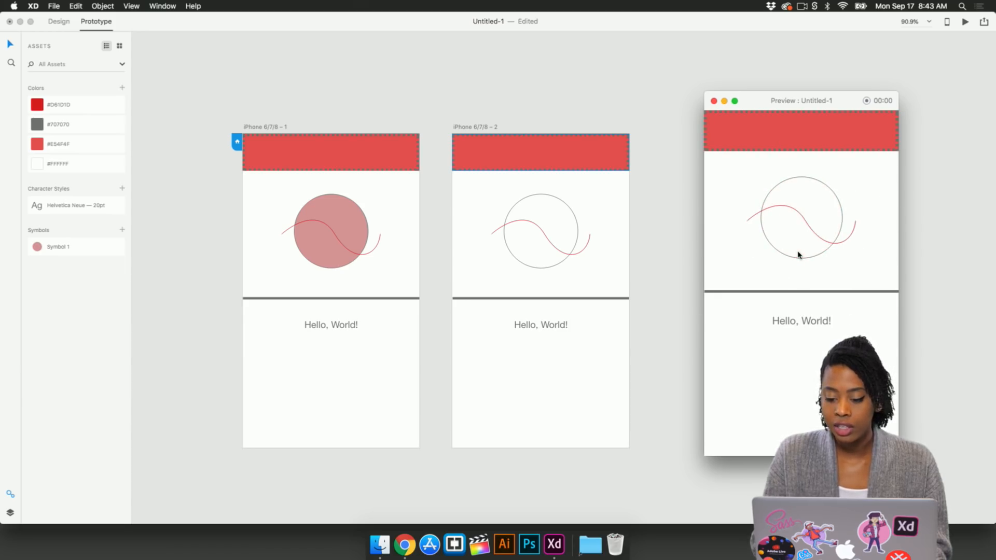
{"action": "left_click", "coordinate": [799, 255]}
{"action": "left_click", "coordinate": [824, 256]}
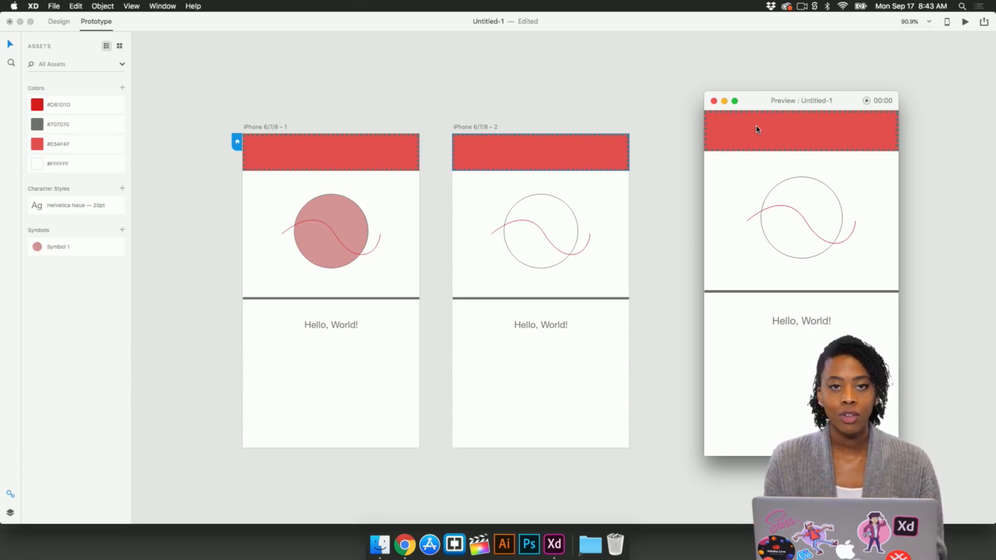
{"action": "left_click", "coordinate": [713, 101]}
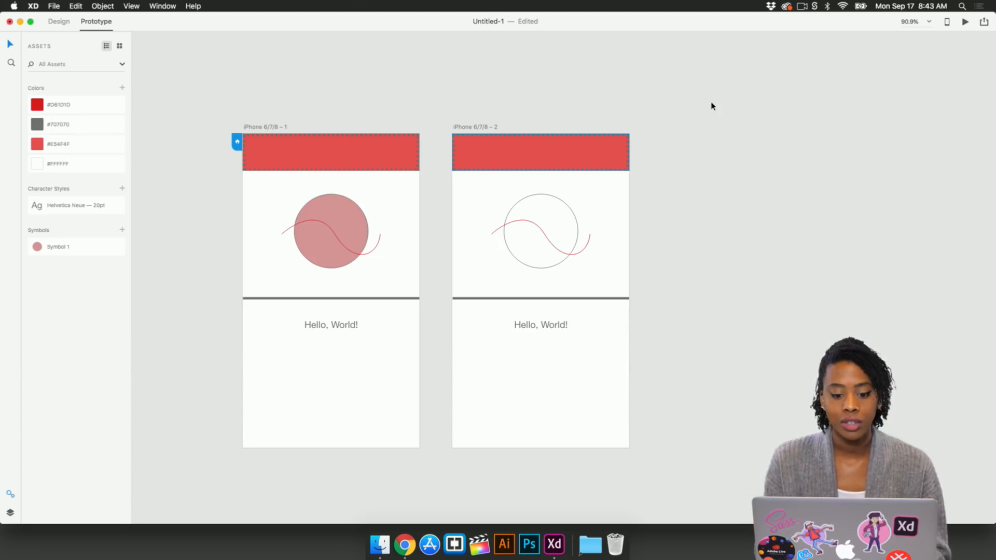
Step: Return to Design mode and export the first iPhone artboard as a PNG named design-1
{"action": "scroll", "coordinate": [284, 120], "scroll_direction": "left", "scroll_amount": 2}
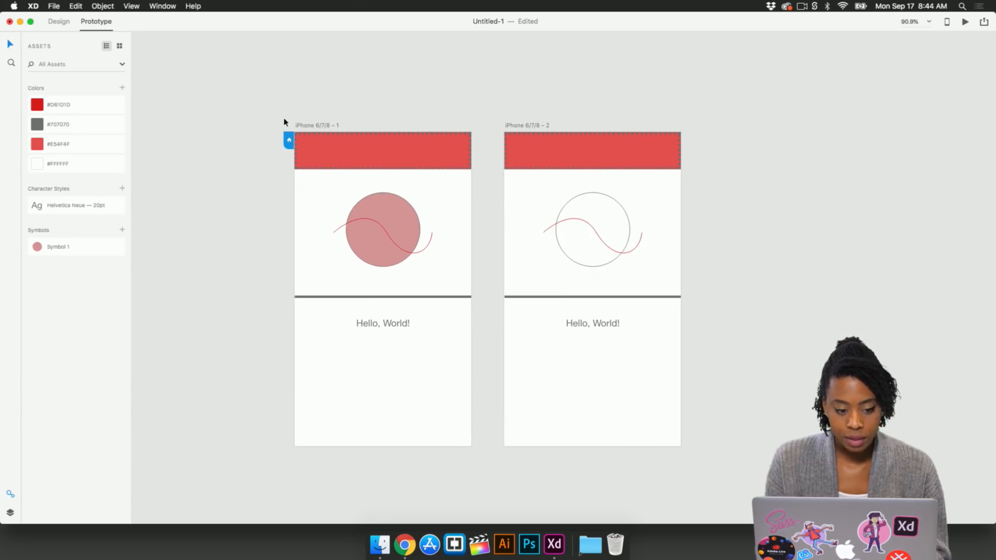
{"action": "left_click", "coordinate": [59, 22]}
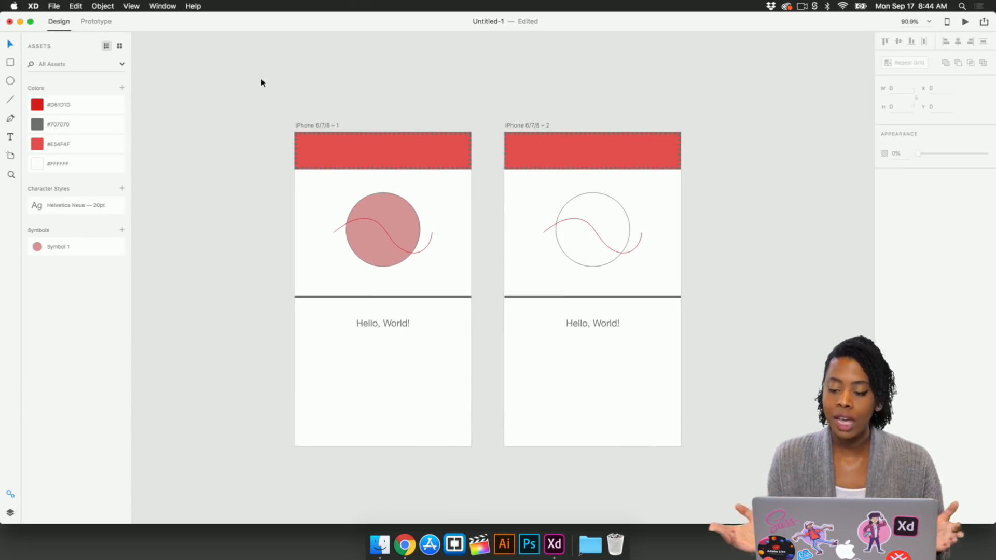
{"action": "left_click", "coordinate": [326, 126]}
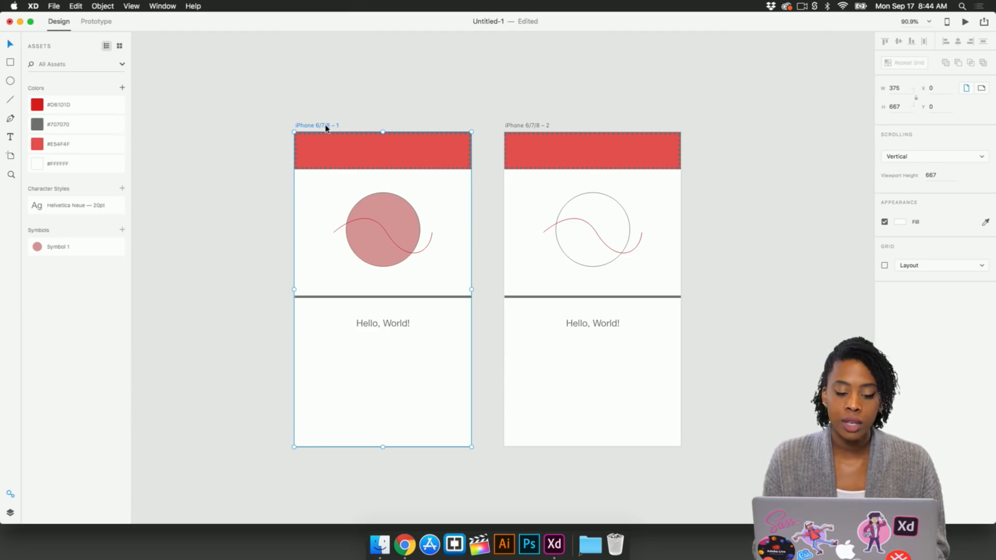
{"action": "left_click", "coordinate": [56, 6]}
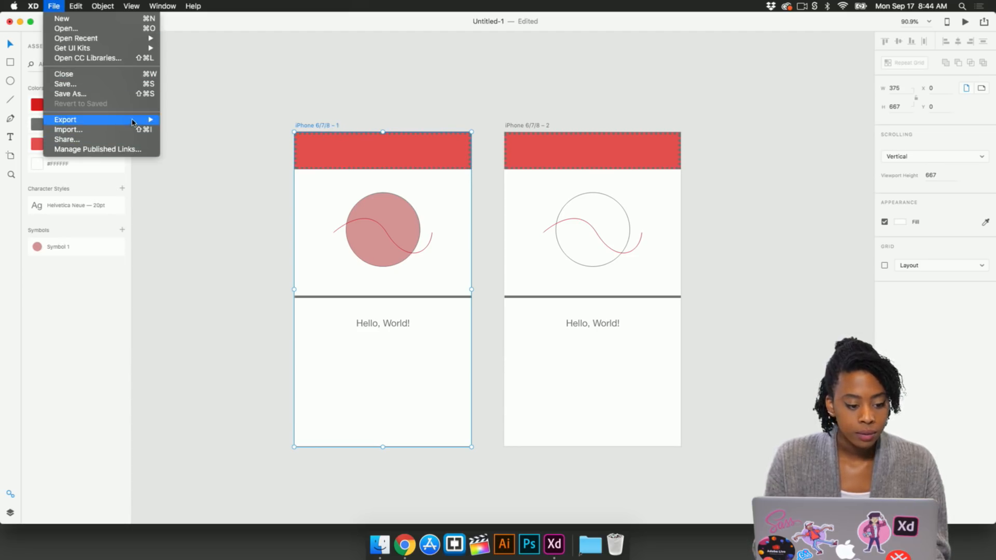
{"action": "mouse_move", "coordinate": [132, 122]}
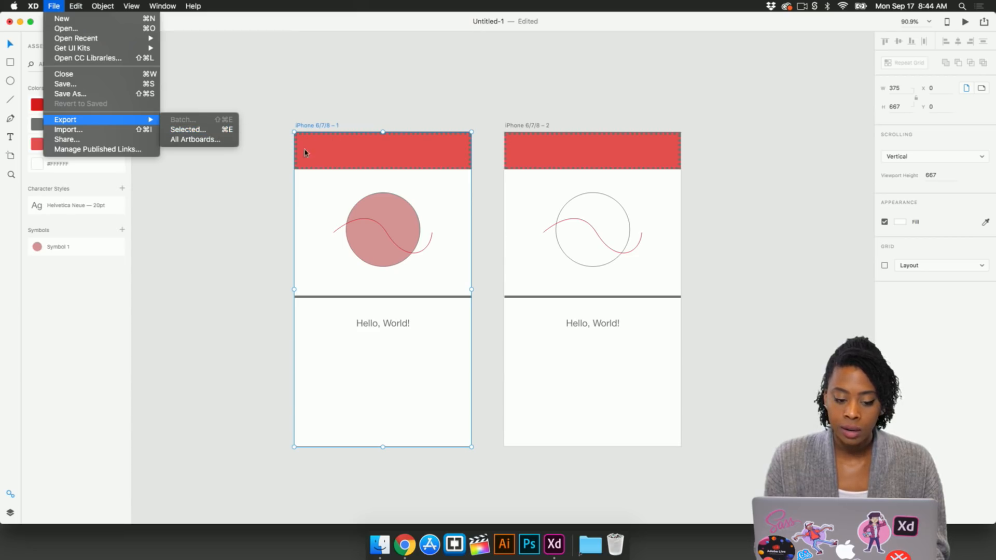
{"action": "left_click", "coordinate": [211, 134]}
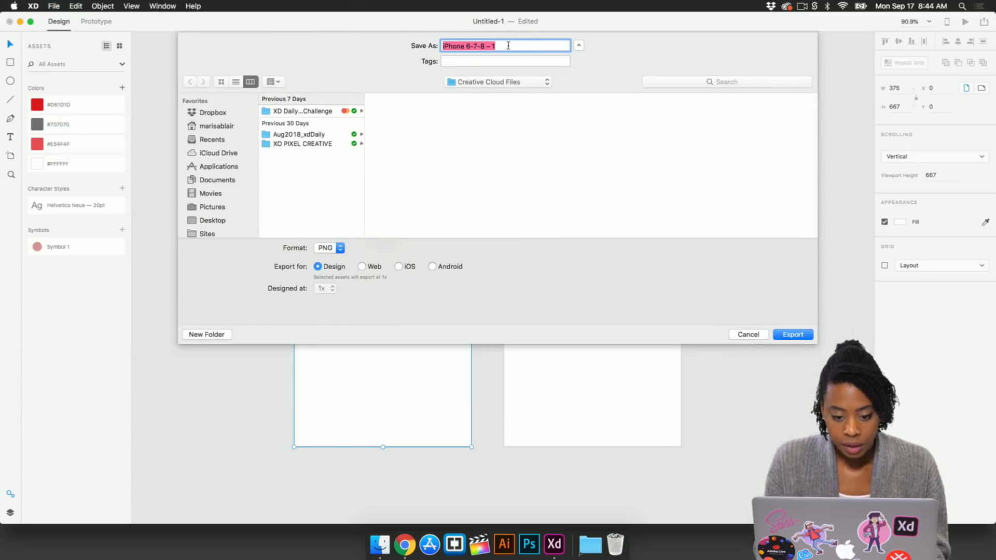
{"action": "type", "text": "des"}
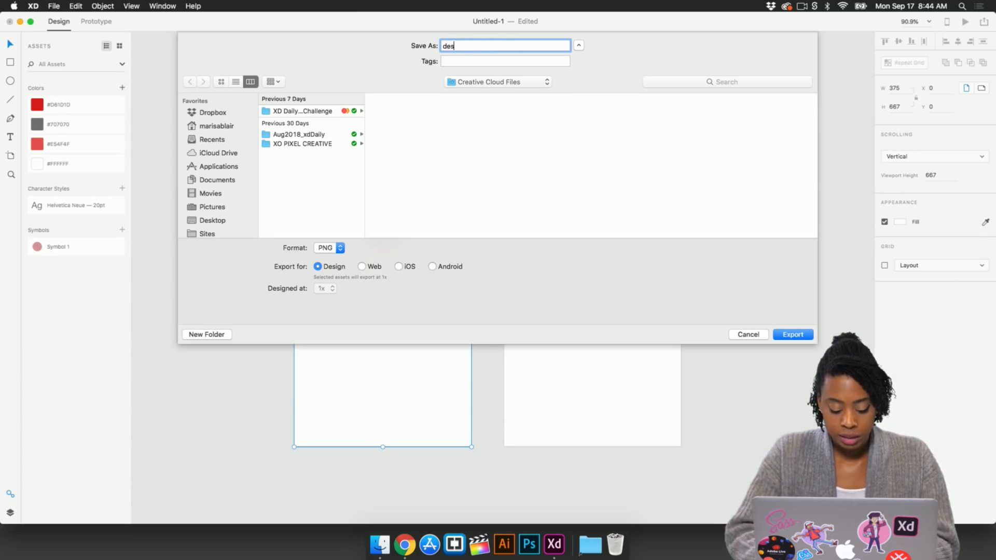
{"action": "type", "text": "ign-1"}
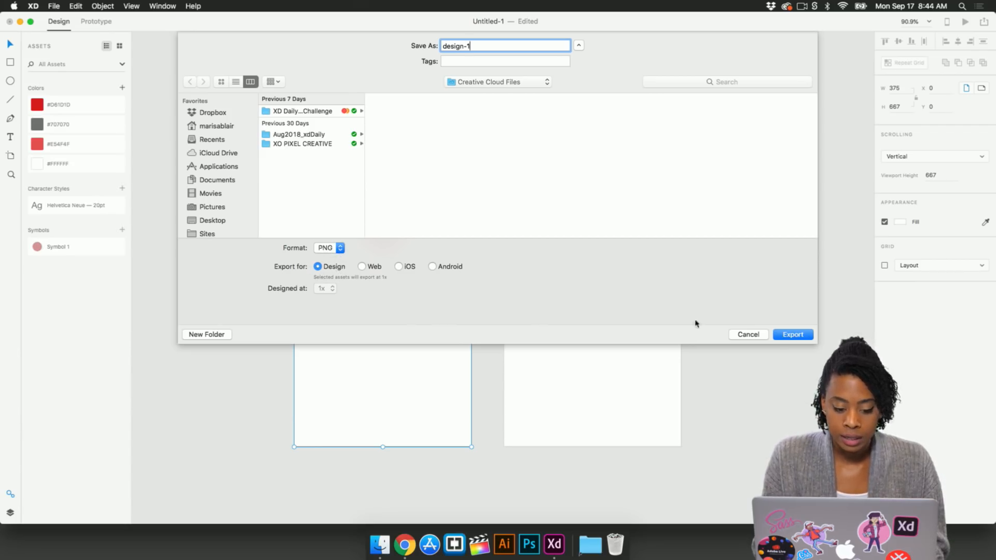
{"action": "left_click", "coordinate": [787, 336]}
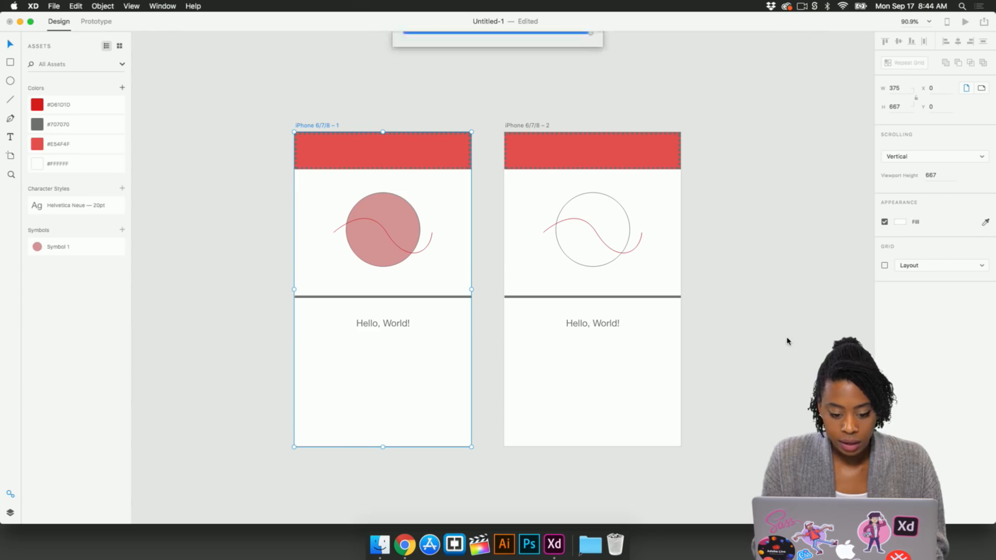
Step: Switch to the Behance project editor in Chrome
{"action": "key", "text": "ctrl+Up"}
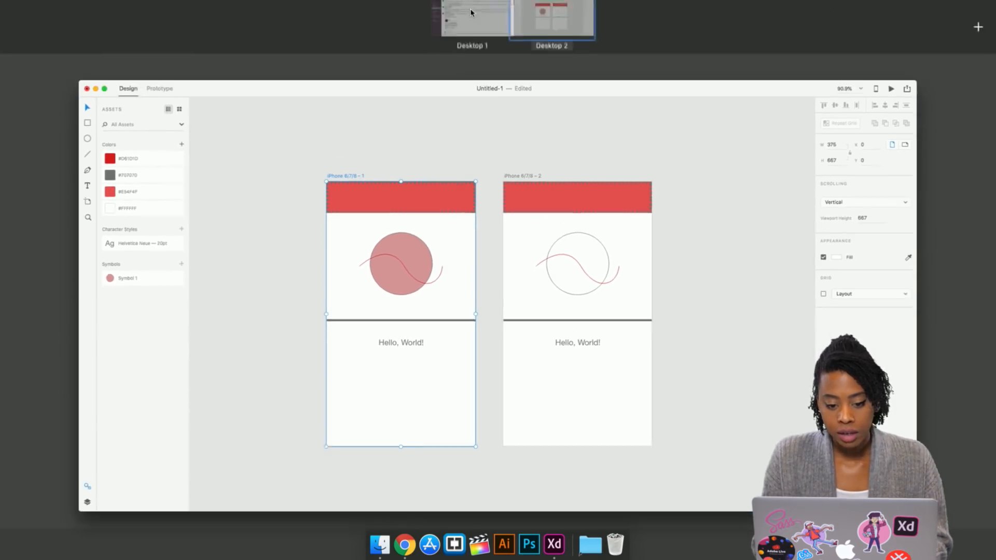
{"action": "left_click", "coordinate": [488, 40]}
{"action": "left_click", "coordinate": [467, 24]}
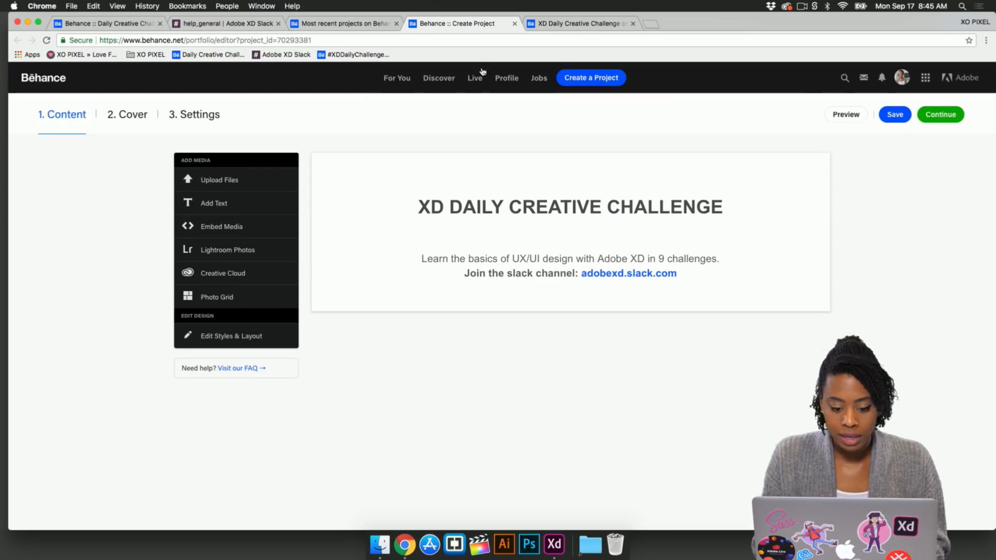
Step: Upload design-1.png from the XD Daily Creative Challenge folder into the Behance project content
{"action": "mouse_move", "coordinate": [612, 240]}
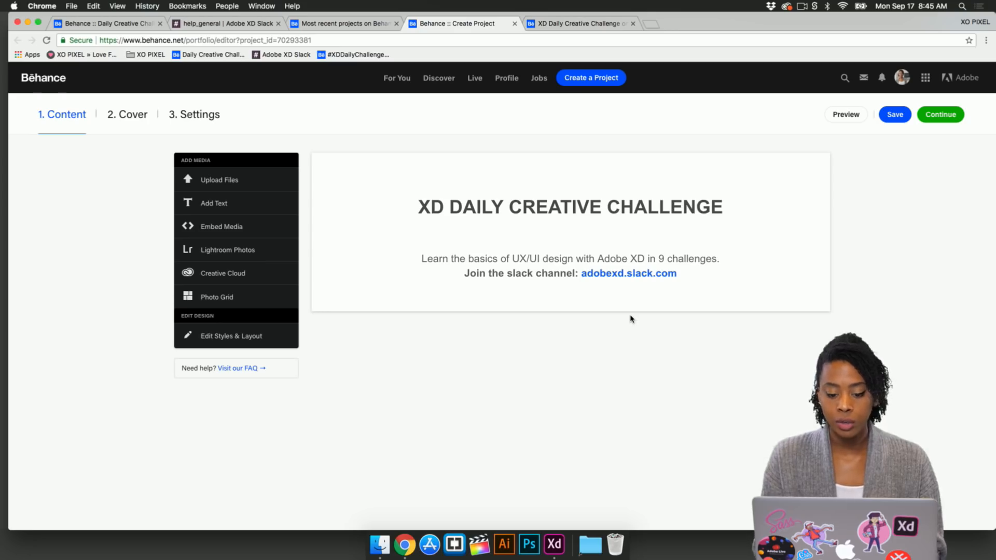
{"action": "mouse_move", "coordinate": [622, 299]}
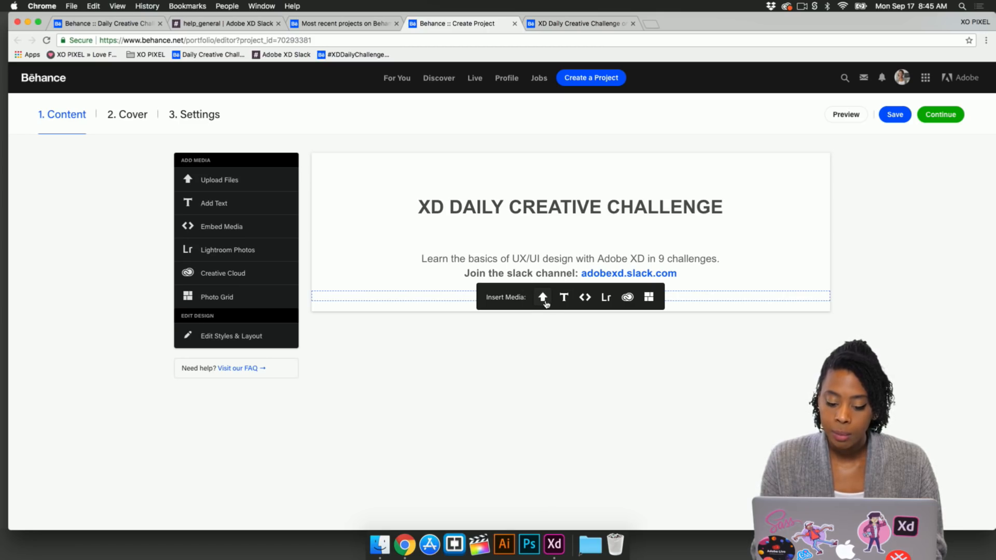
{"action": "left_click", "coordinate": [543, 298]}
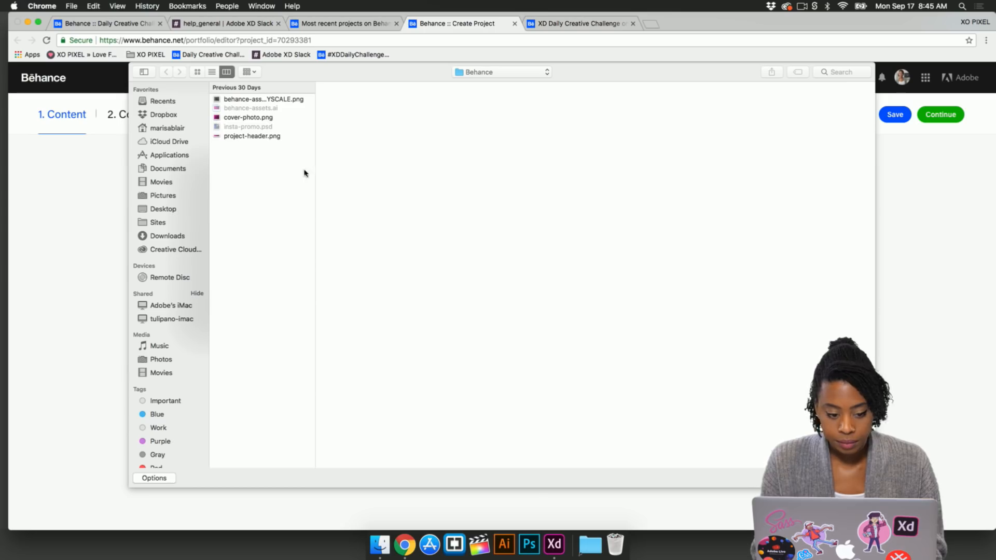
{"action": "left_click", "coordinate": [495, 78]}
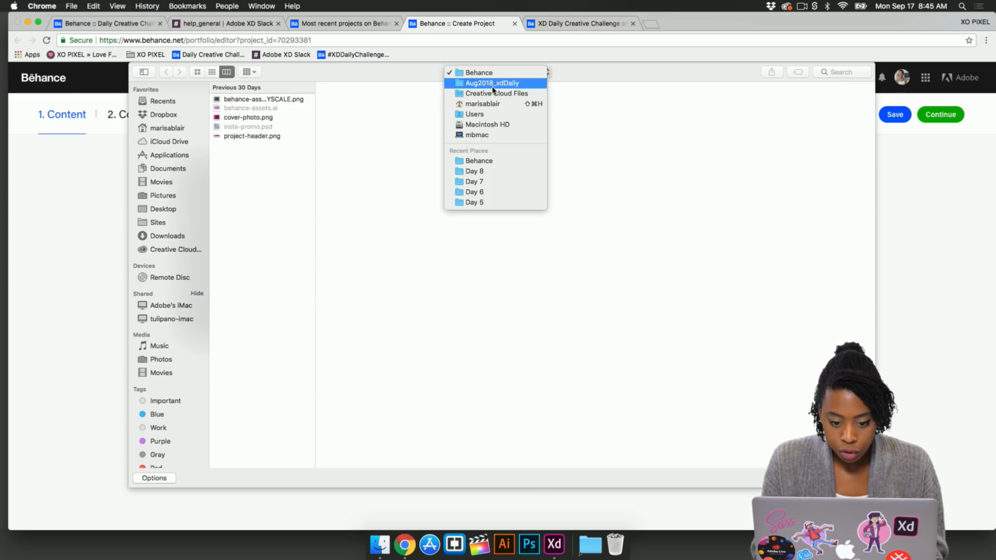
{"action": "left_click", "coordinate": [492, 83]}
{"action": "left_click", "coordinate": [288, 126]}
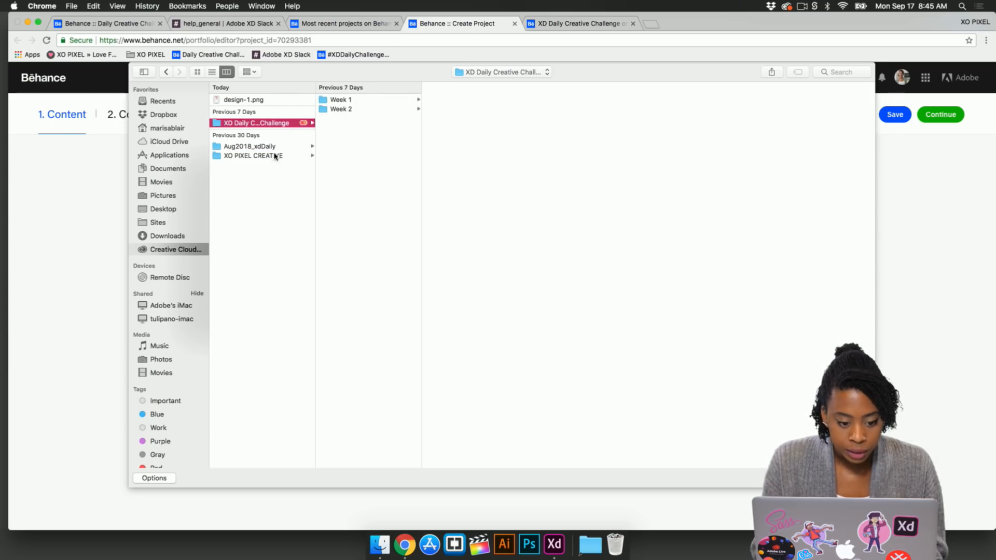
{"action": "left_click", "coordinate": [268, 102]}
{"action": "key", "text": "Return"}
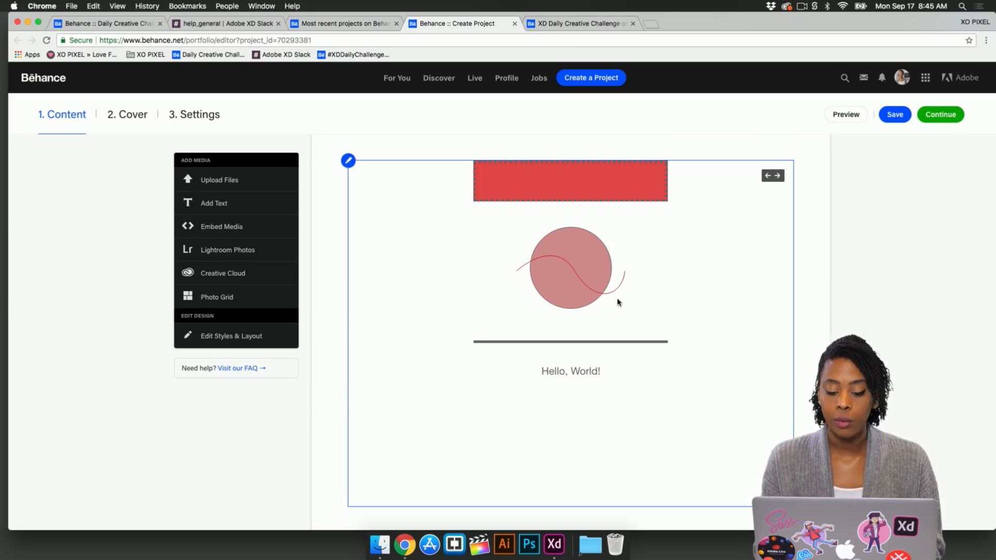
Step: Switch back to the XD document
{"action": "key", "text": "ctrl+Up"}
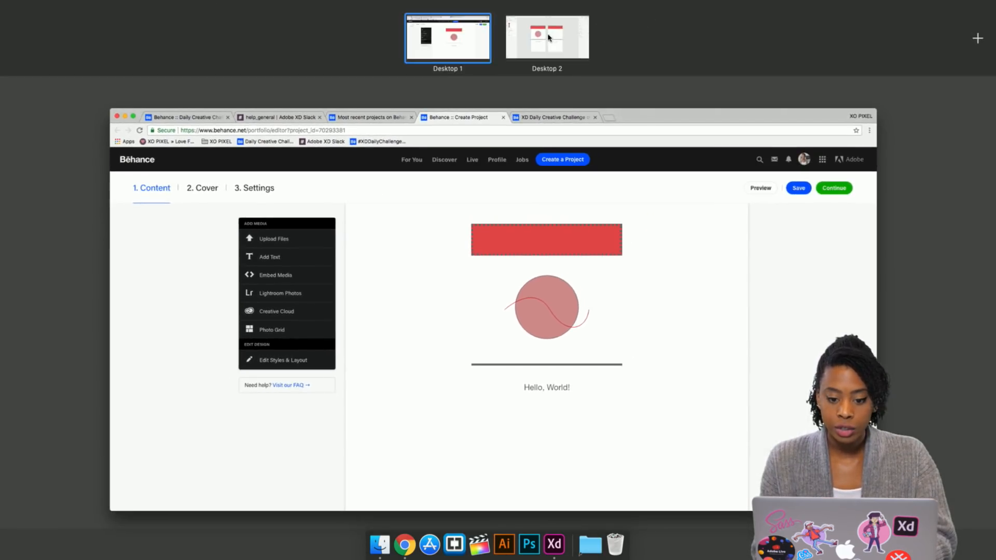
{"action": "left_click", "coordinate": [553, 42]}
{"action": "left_click", "coordinate": [516, 117]}
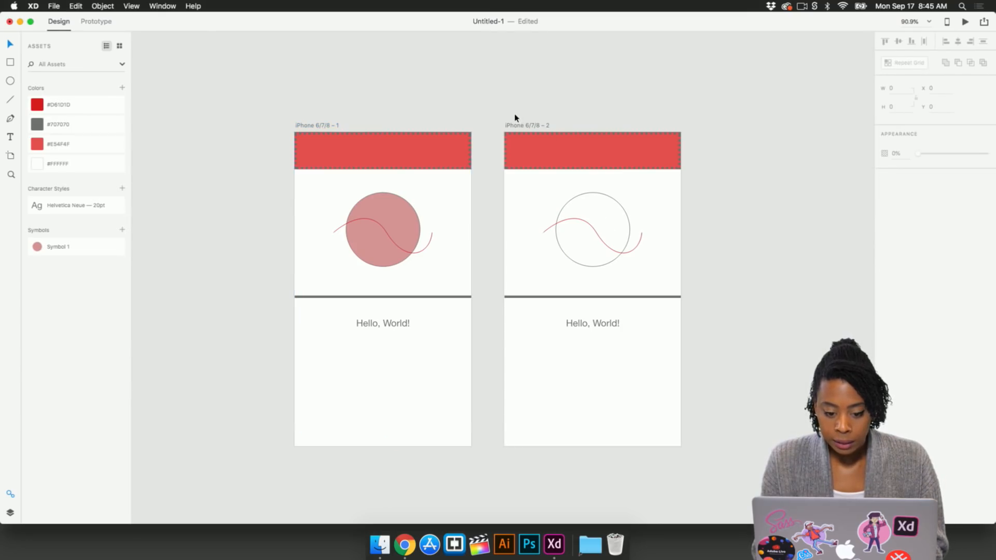
Step: Publish the first iPhone artboard's prototype as a public link and copy its embed code
{"action": "left_click", "coordinate": [352, 126]}
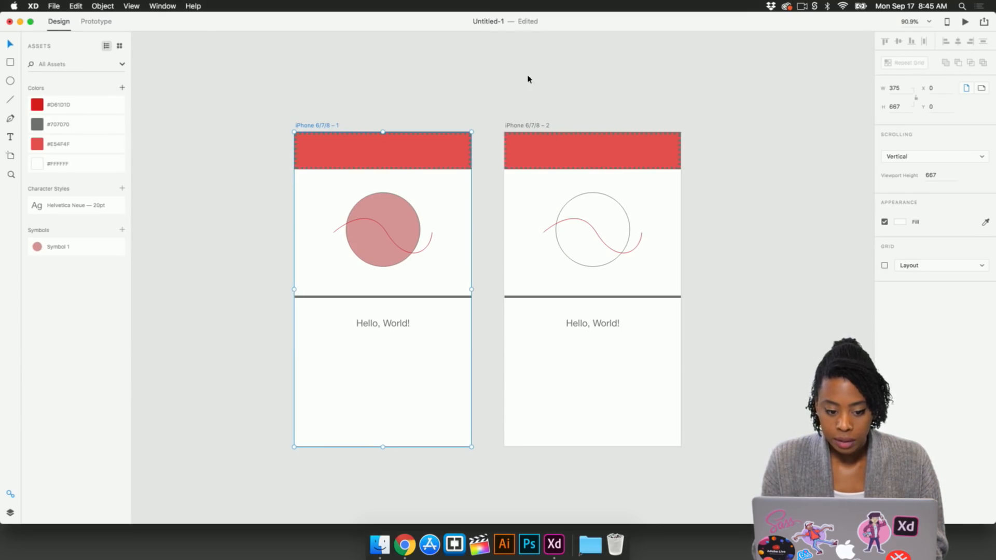
{"action": "left_click", "coordinate": [984, 23]}
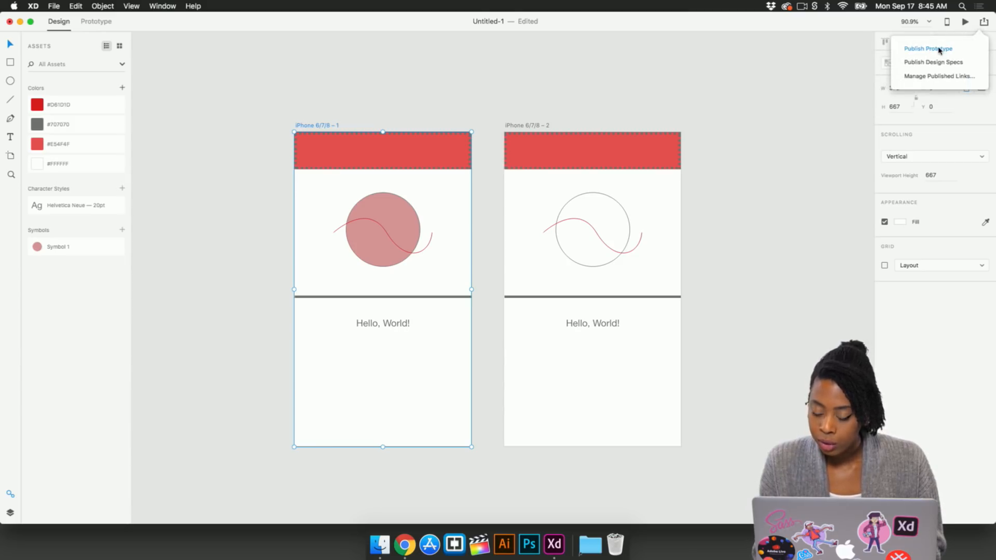
{"action": "left_click", "coordinate": [940, 50]}
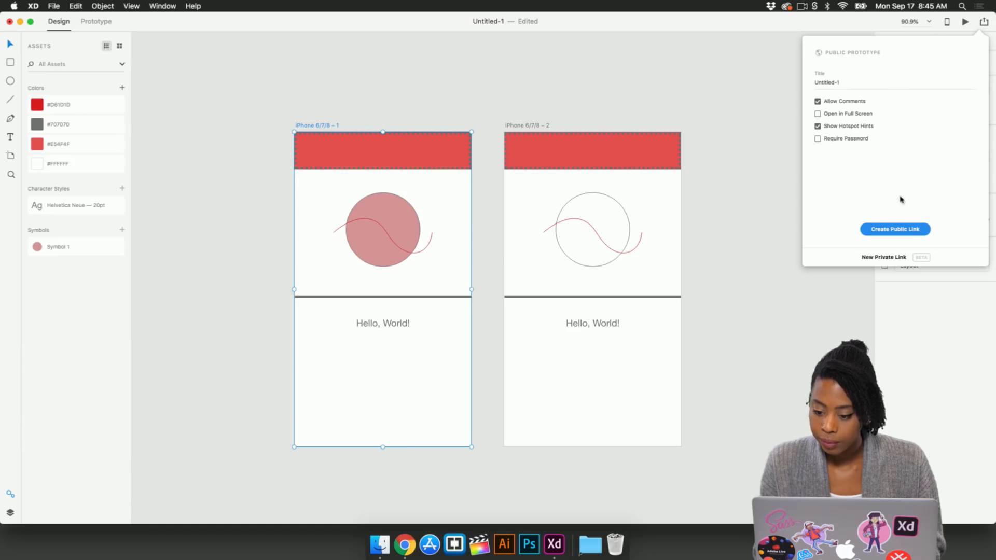
{"action": "left_click", "coordinate": [899, 231]}
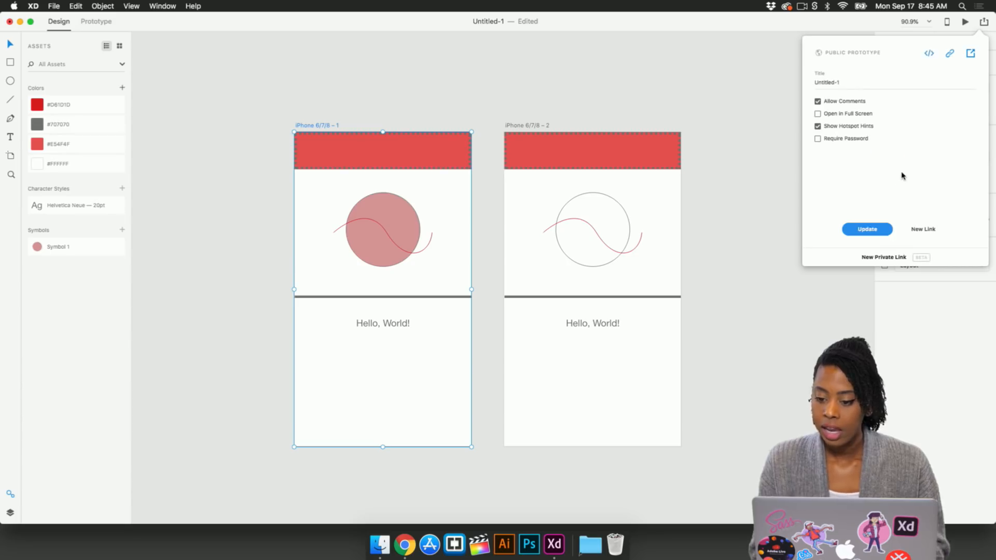
{"action": "left_click", "coordinate": [929, 54]}
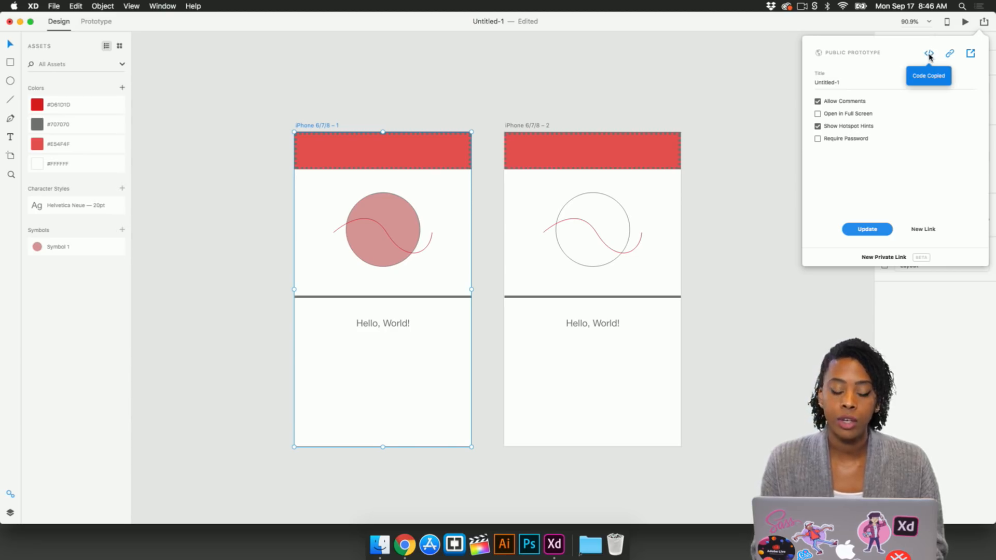
Step: Switch to the Behance project editor and embed the copied prototype code below the uploaded design image
{"action": "key", "text": "ctrl+Up"}
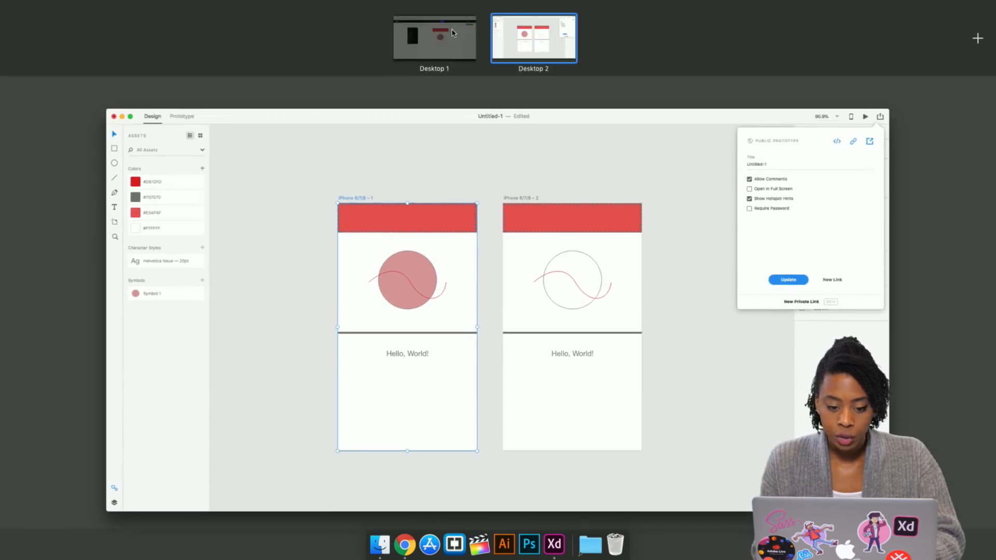
{"action": "left_click", "coordinate": [439, 31]}
{"action": "scroll", "coordinate": [535, 336], "scroll_direction": "down", "scroll_amount": 3}
{"action": "mouse_move", "coordinate": [560, 448]}
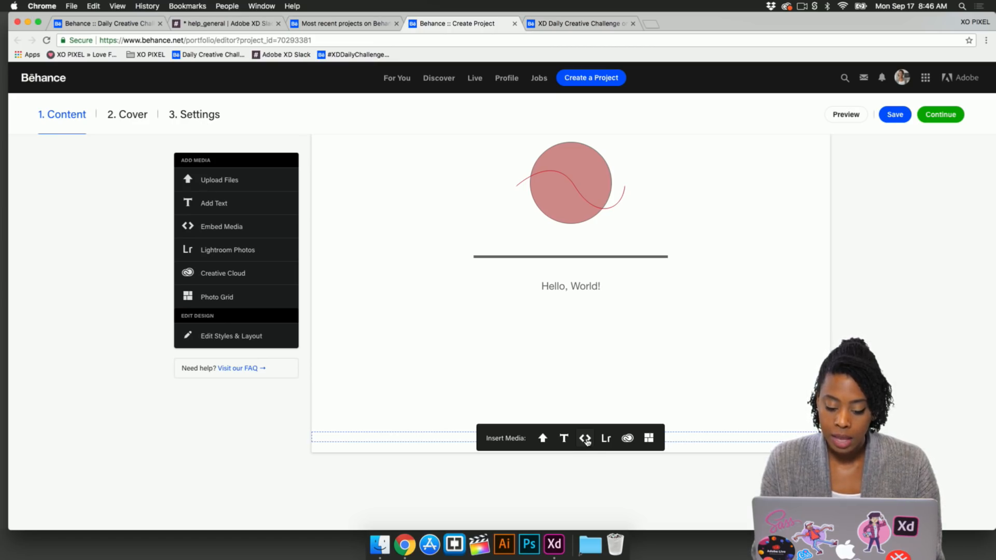
{"action": "left_click", "coordinate": [585, 438]}
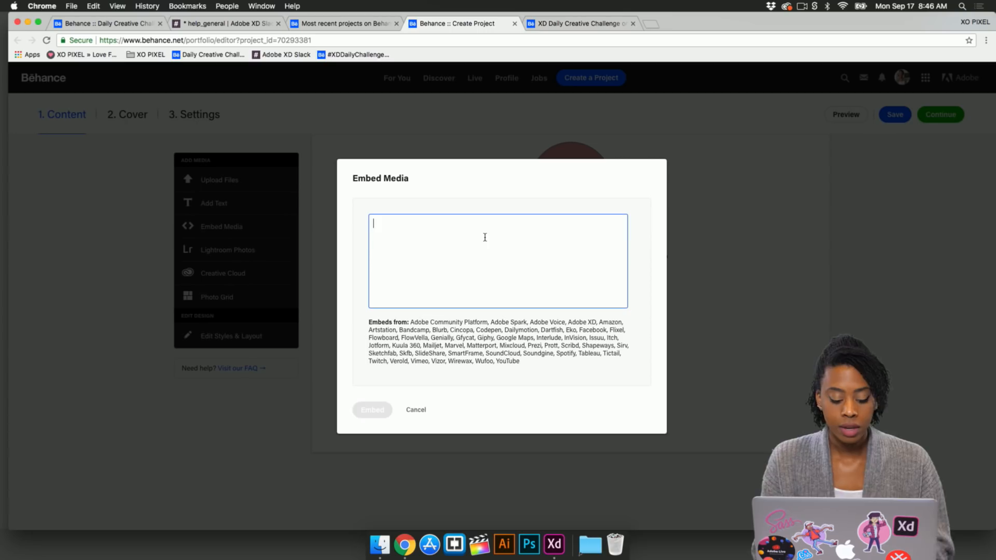
{"action": "key", "text": "super+v"}
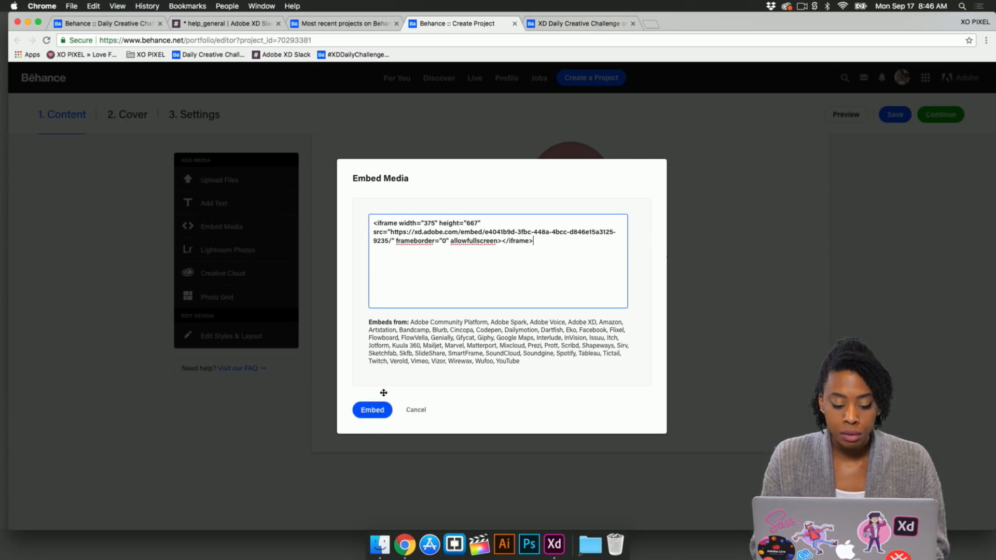
{"action": "left_click", "coordinate": [372, 410]}
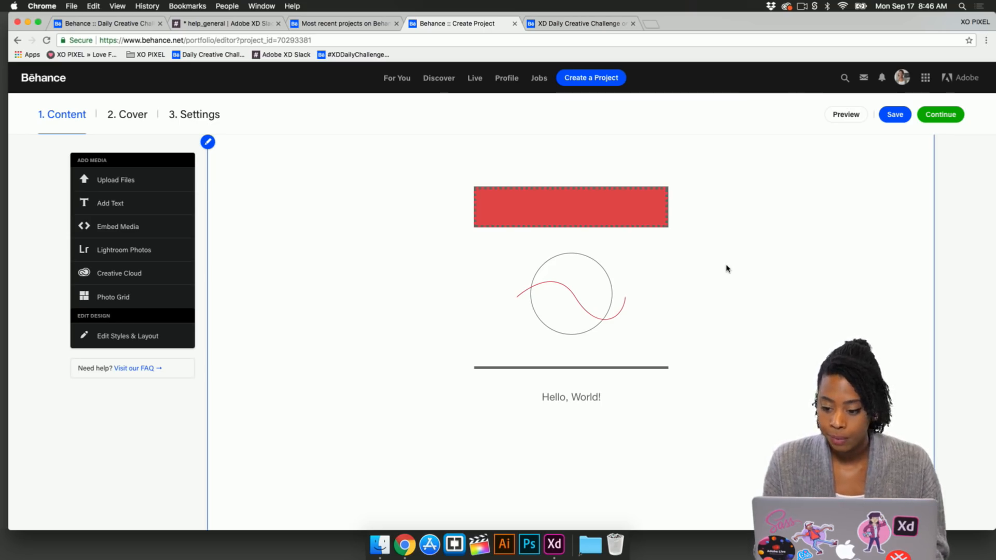
Step: Continue through the cover image and project settings, checking the Discoverability keywords, and save the project
{"action": "left_click", "coordinate": [941, 117]}
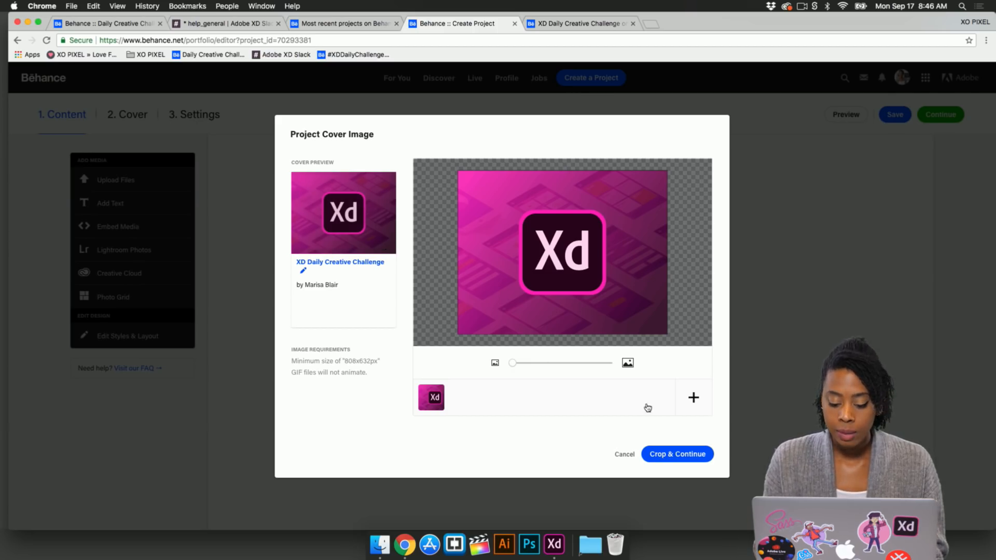
{"action": "left_click", "coordinate": [684, 460]}
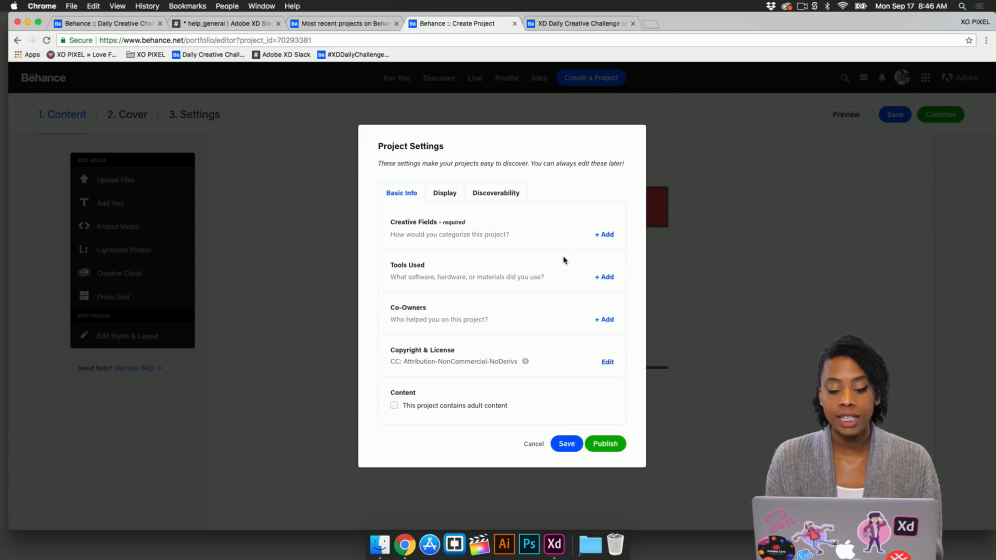
{"action": "left_click", "coordinate": [501, 196]}
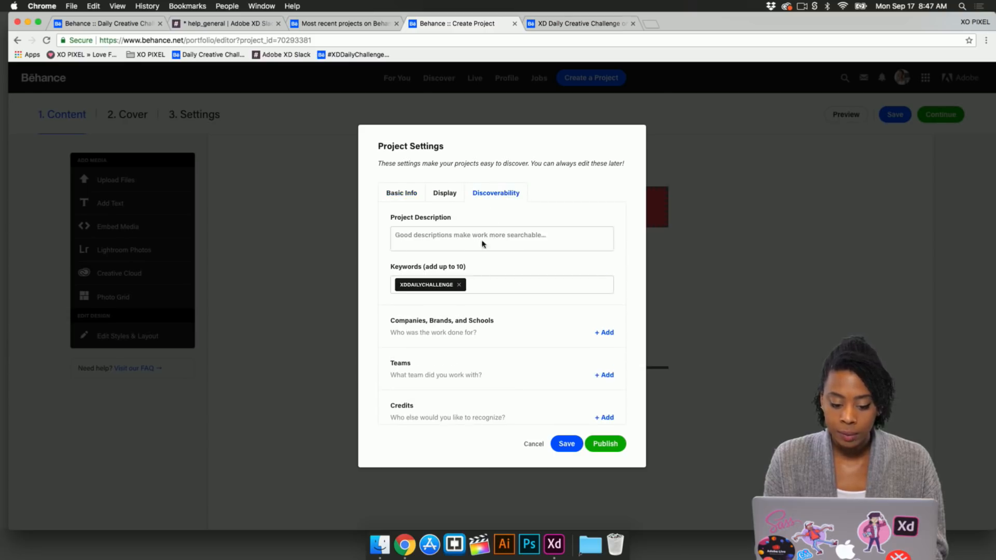
{"action": "left_click", "coordinate": [479, 286]}
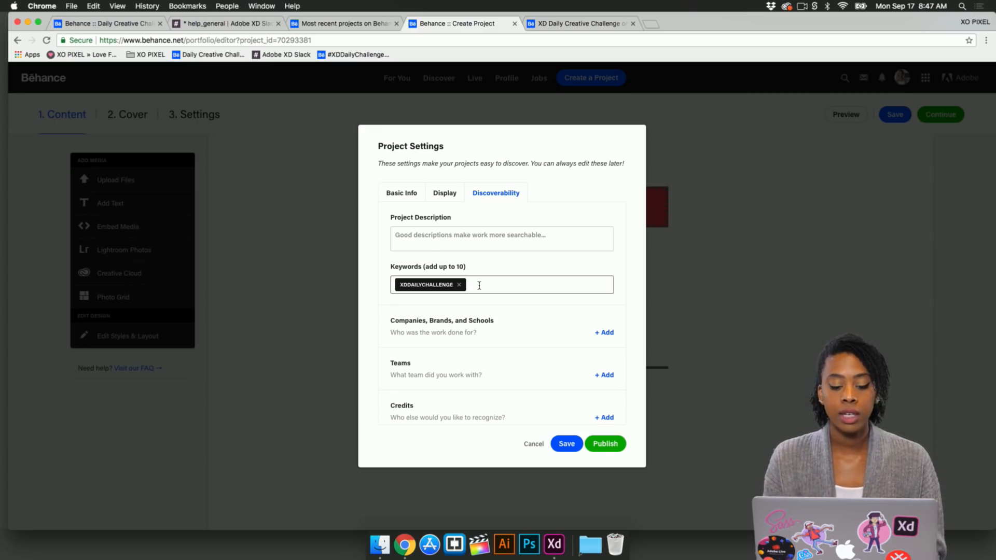
{"action": "left_click", "coordinate": [568, 444]}
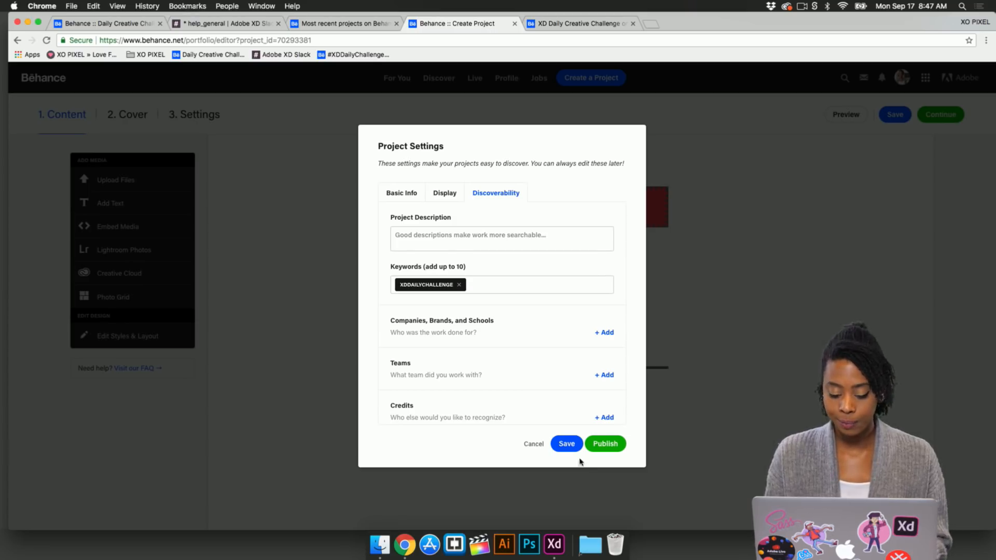
{"action": "left_click", "coordinate": [566, 444]}
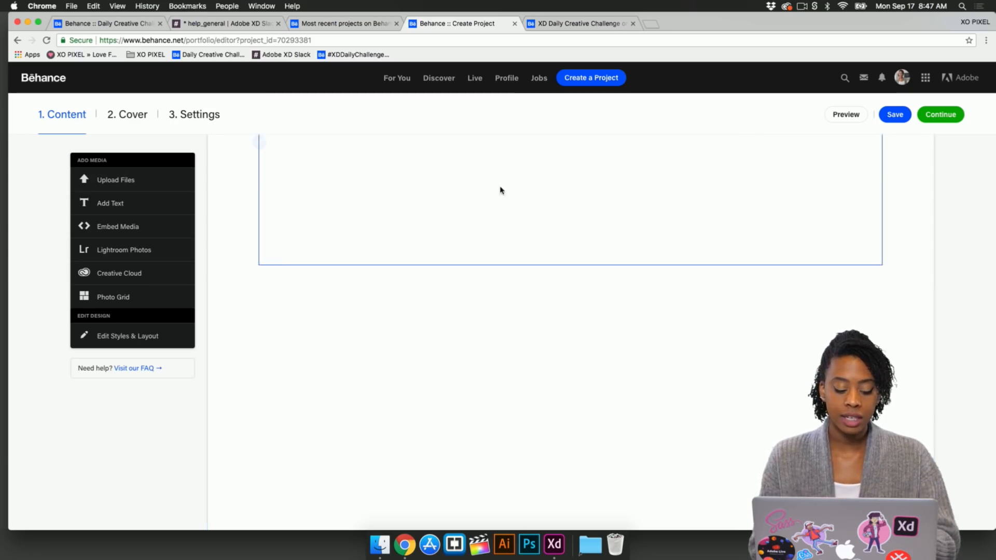
Step: Open the XD Daily Creative Challenge gallery tab and browse the Day 1 to Day 3 challenge examples
{"action": "left_click", "coordinate": [577, 25]}
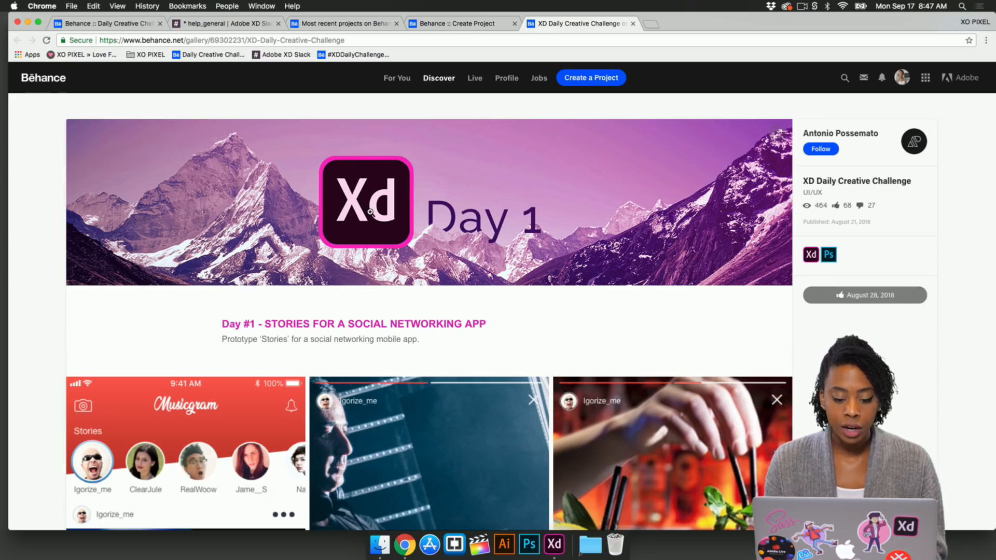
{"action": "scroll", "coordinate": [347, 279], "scroll_direction": "down", "scroll_amount": 5}
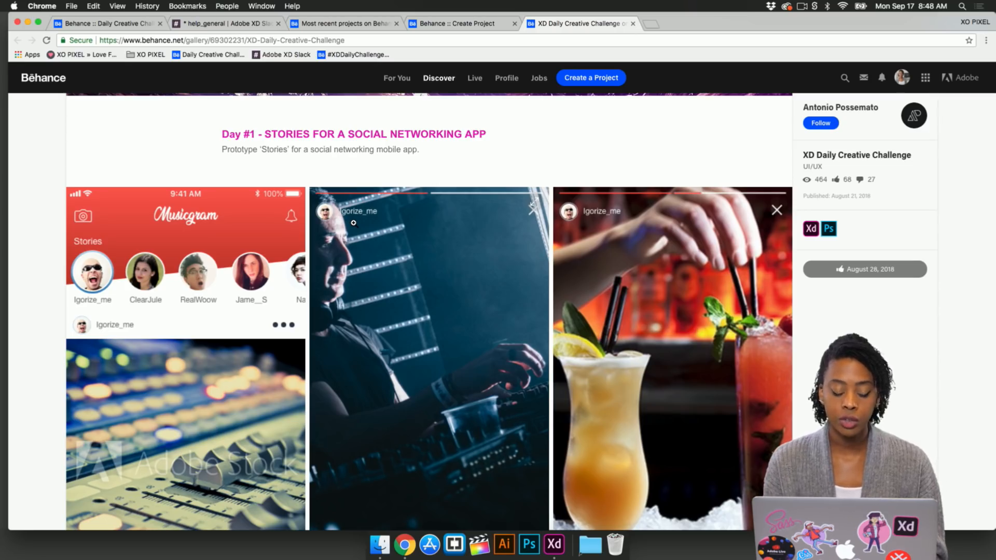
{"action": "scroll", "coordinate": [251, 285], "scroll_direction": "down", "scroll_amount": 2}
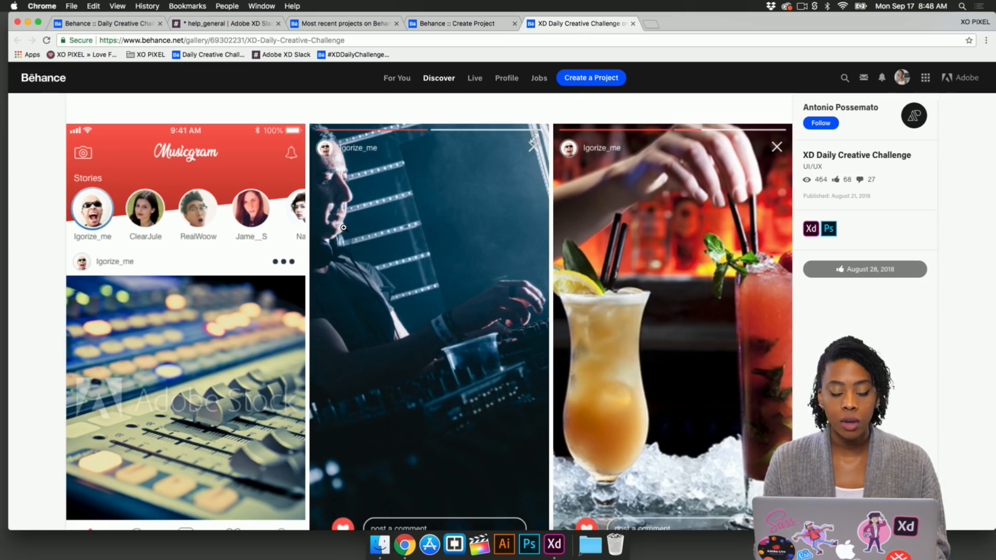
{"action": "scroll", "coordinate": [337, 259], "scroll_direction": "down", "scroll_amount": 3}
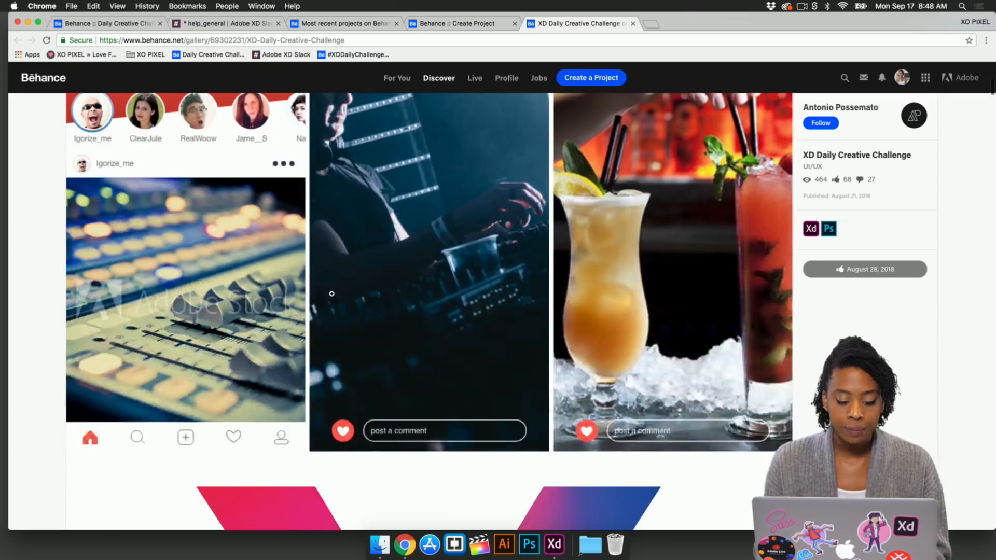
{"action": "scroll", "coordinate": [332, 294], "scroll_direction": "up", "scroll_amount": 2}
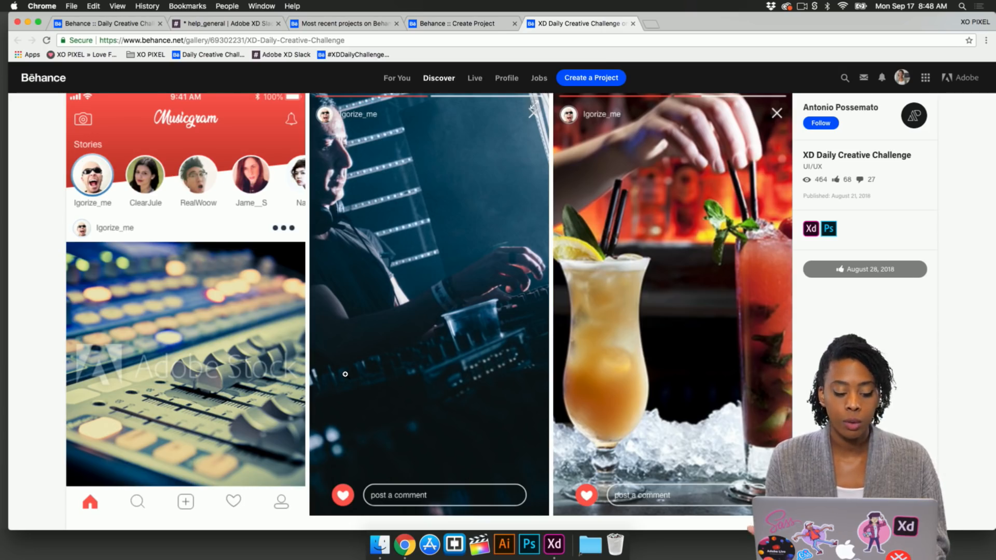
{"action": "scroll", "coordinate": [430, 382], "scroll_direction": "down", "scroll_amount": 10}
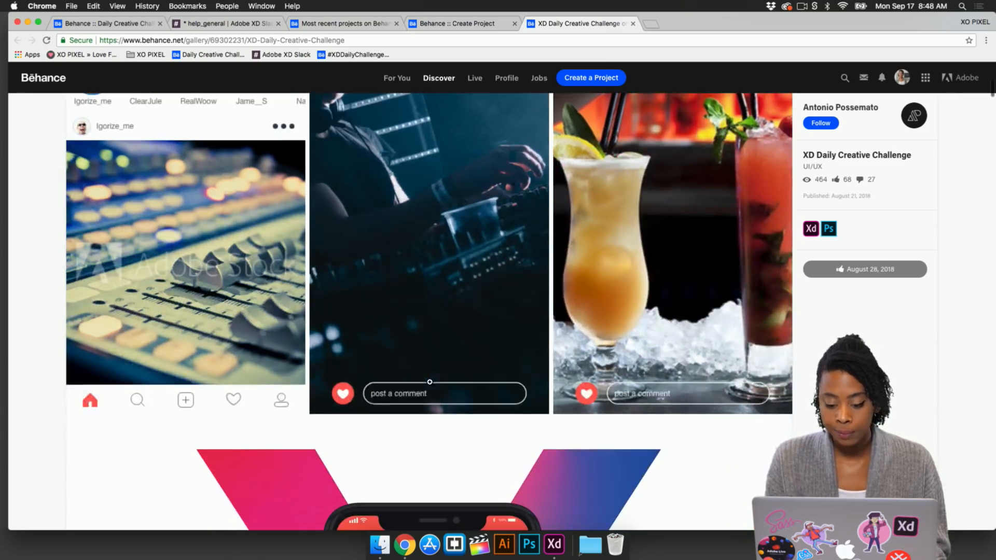
{"action": "scroll", "coordinate": [427, 371], "scroll_direction": "down", "scroll_amount": 1}
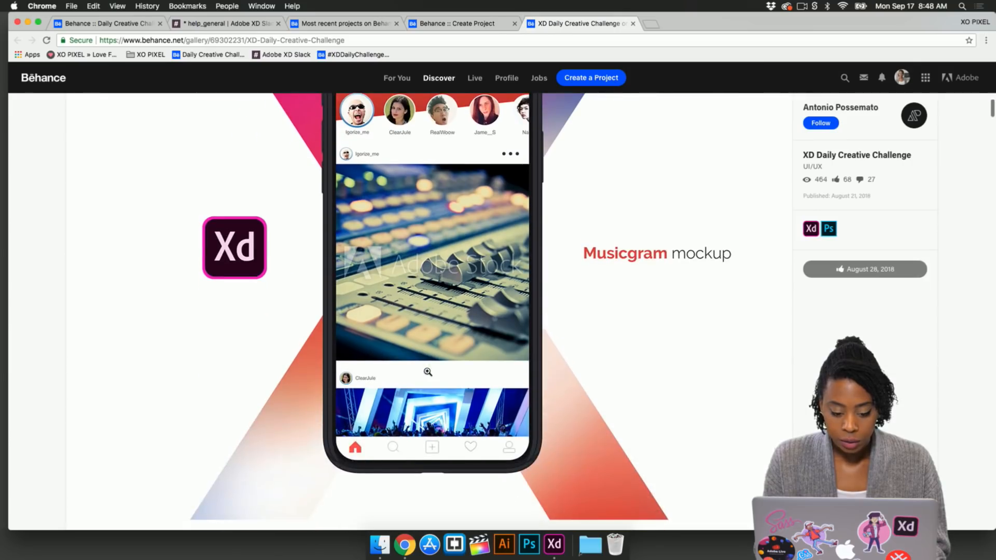
{"action": "scroll", "coordinate": [427, 371], "scroll_direction": "up", "scroll_amount": 3}
{"action": "scroll", "coordinate": [427, 371], "scroll_direction": "down", "scroll_amount": 8}
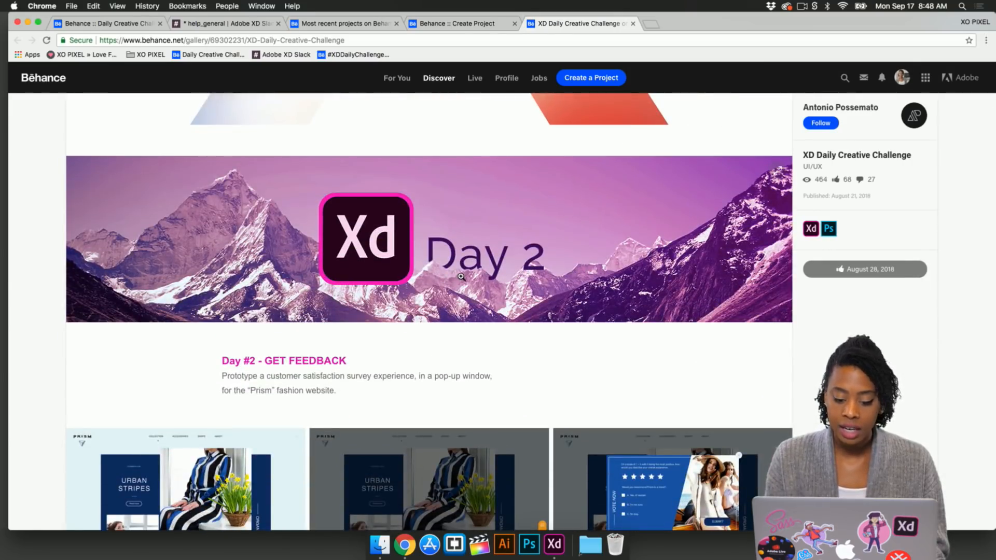
{"action": "scroll", "coordinate": [460, 276], "scroll_direction": "down", "scroll_amount": 3}
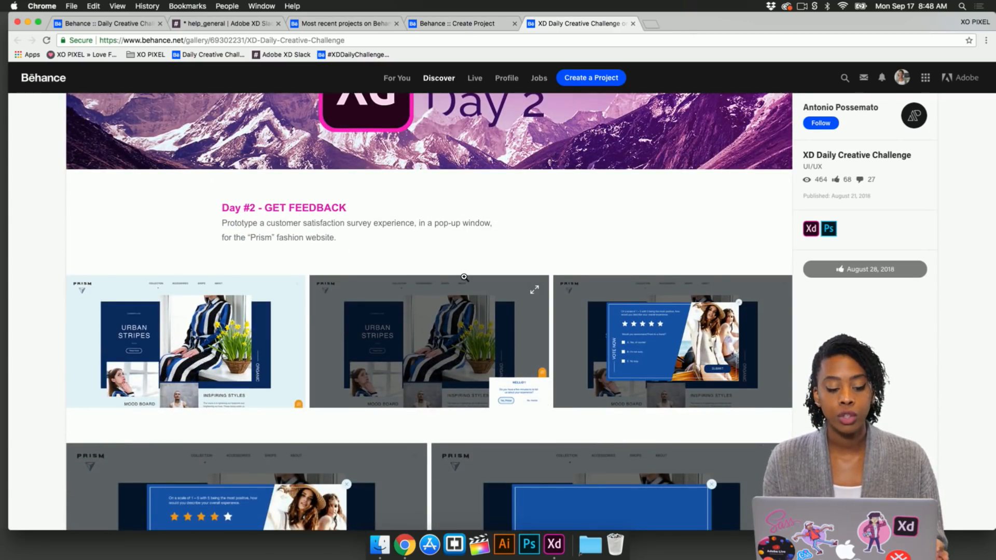
{"action": "scroll", "coordinate": [460, 307], "scroll_direction": "down", "scroll_amount": 1}
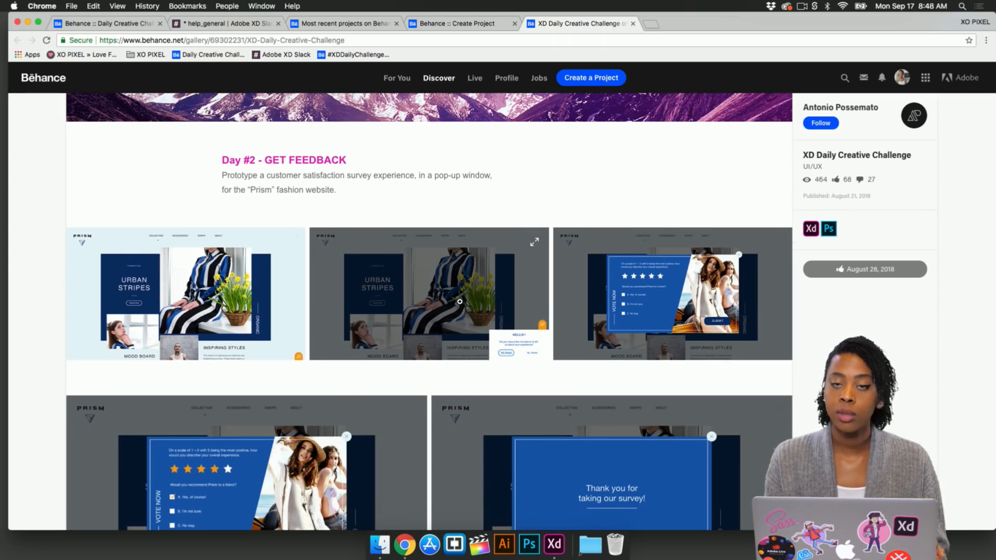
{"action": "scroll", "coordinate": [459, 301], "scroll_direction": "down", "scroll_amount": 4}
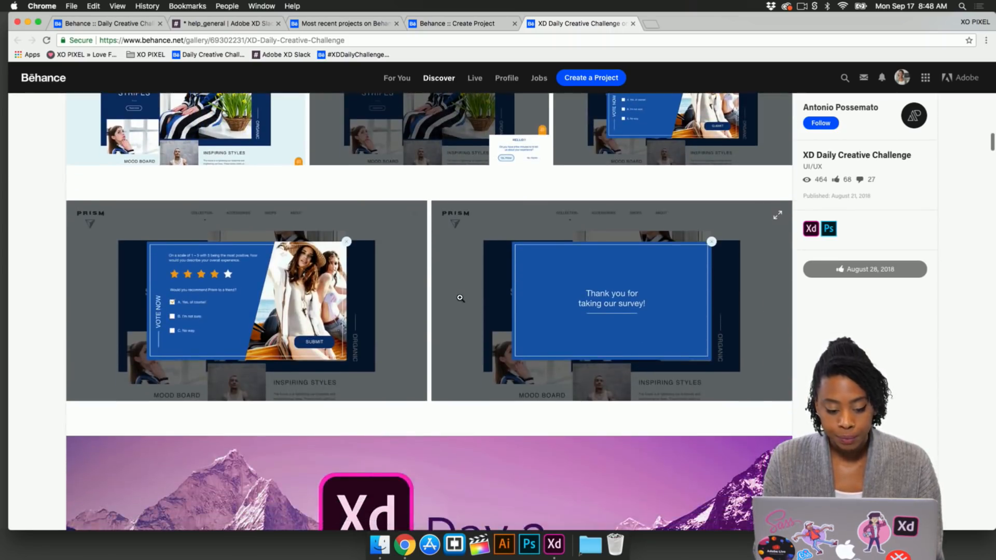
{"action": "scroll", "coordinate": [460, 287], "scroll_direction": "up", "scroll_amount": 2}
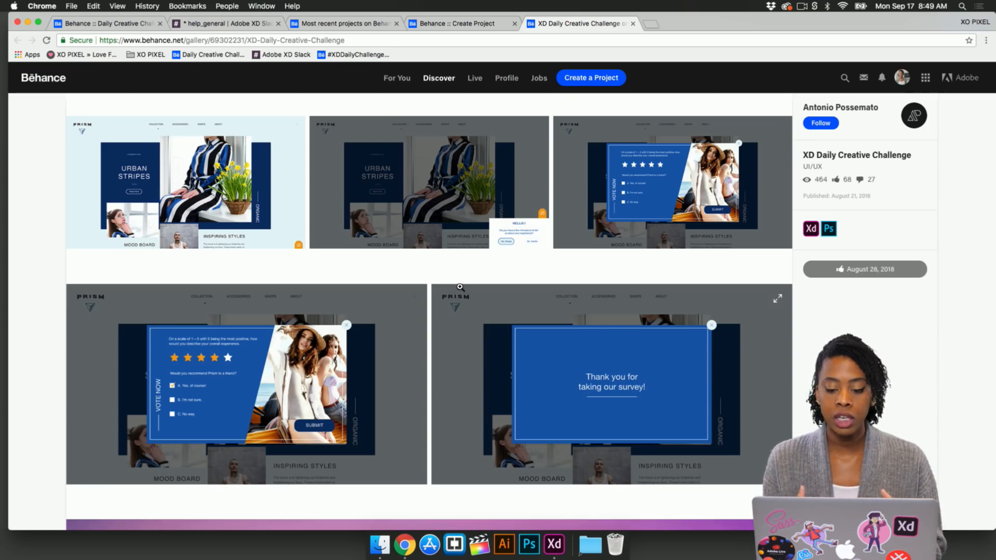
{"action": "scroll", "coordinate": [283, 289], "scroll_direction": "down", "scroll_amount": 2}
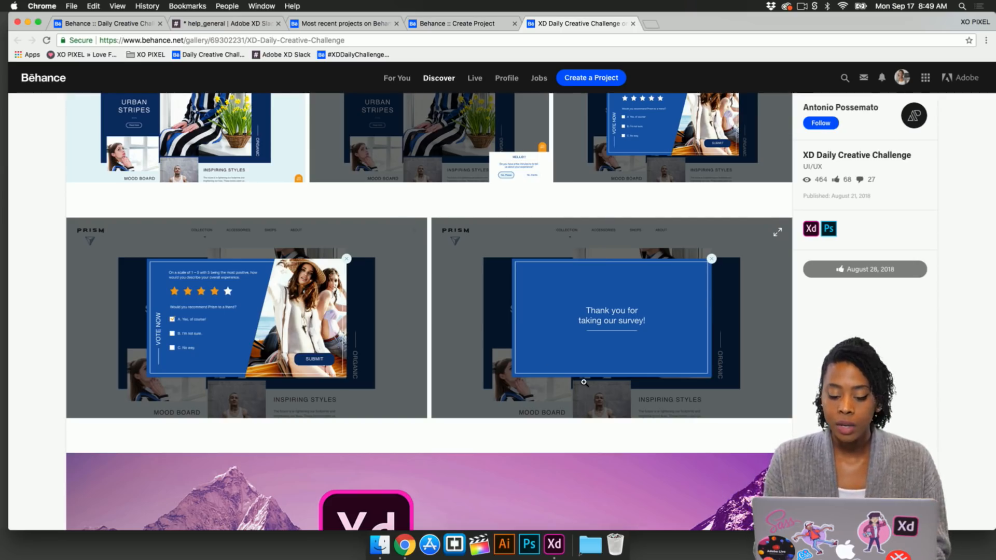
{"action": "scroll", "coordinate": [584, 382], "scroll_direction": "up", "scroll_amount": 3}
{"action": "scroll", "coordinate": [583, 383], "scroll_direction": "down", "scroll_amount": 7}
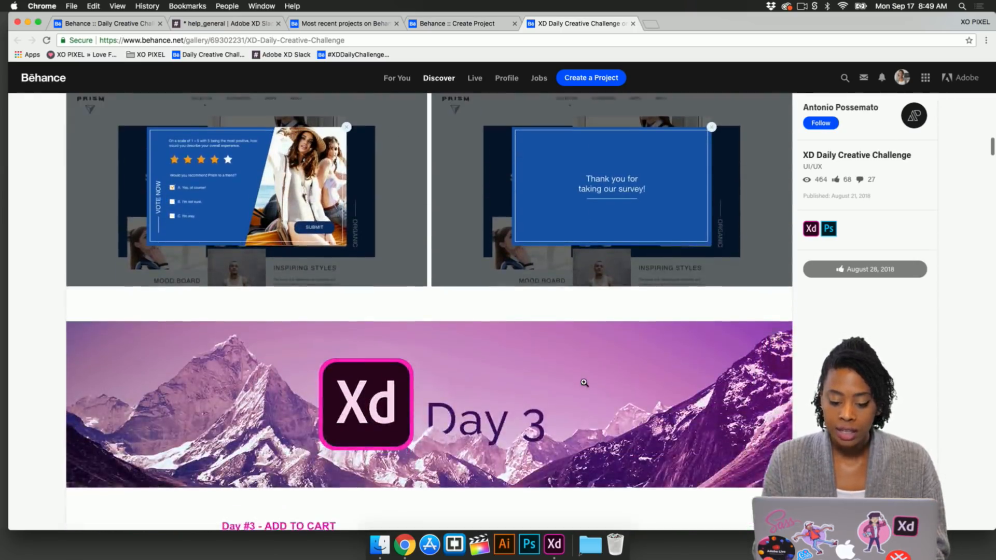
{"action": "scroll", "coordinate": [584, 383], "scroll_direction": "down", "scroll_amount": 6}
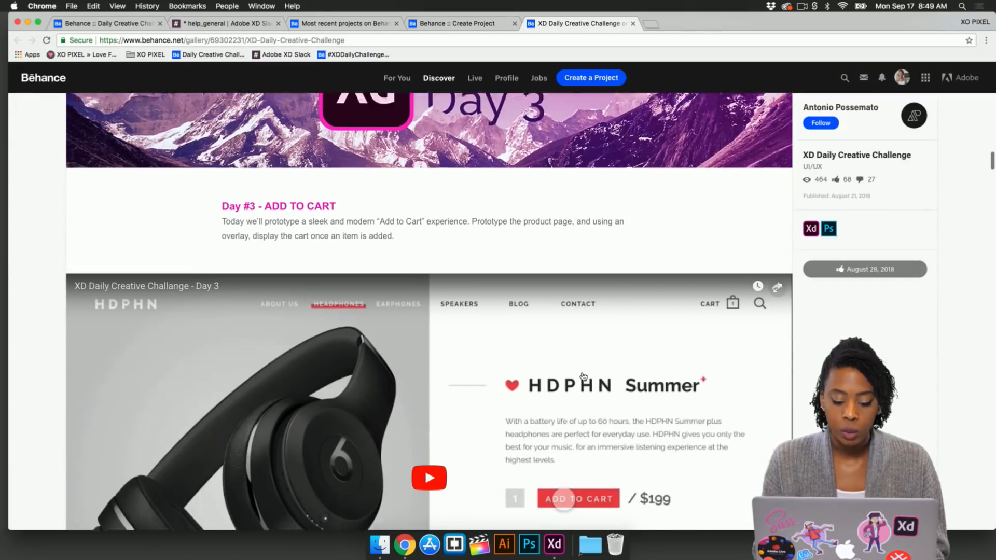
{"action": "scroll", "coordinate": [584, 377], "scroll_direction": "down", "scroll_amount": 4}
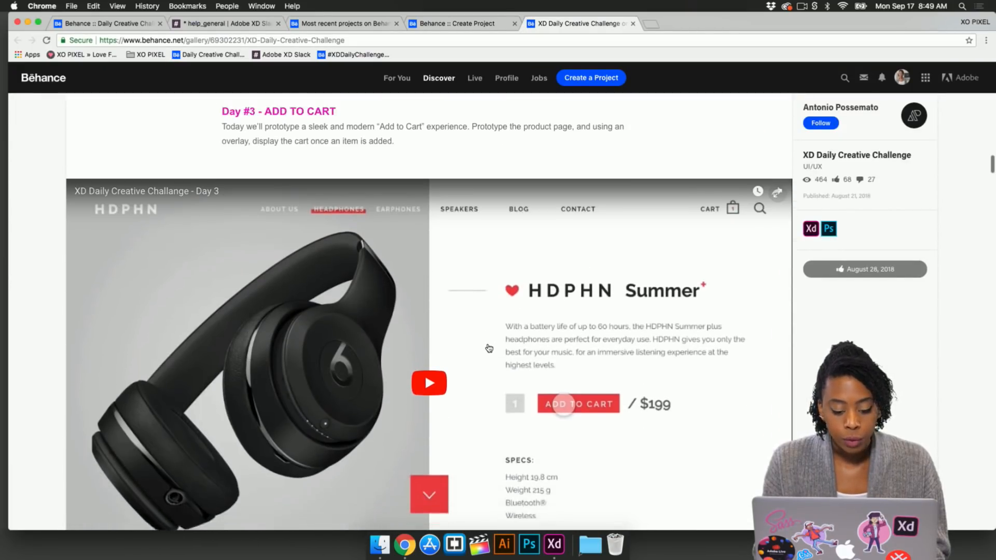
{"action": "scroll", "coordinate": [487, 343], "scroll_direction": "down", "scroll_amount": 2}
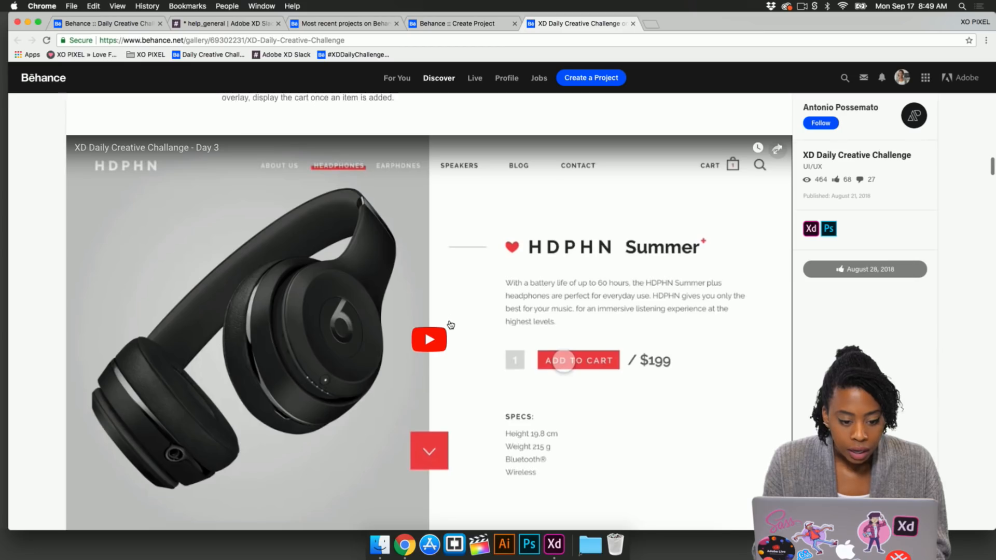
{"action": "scroll", "coordinate": [450, 325], "scroll_direction": "up", "scroll_amount": 3}
{"action": "scroll", "coordinate": [451, 325], "scroll_direction": "down", "scroll_amount": 6}
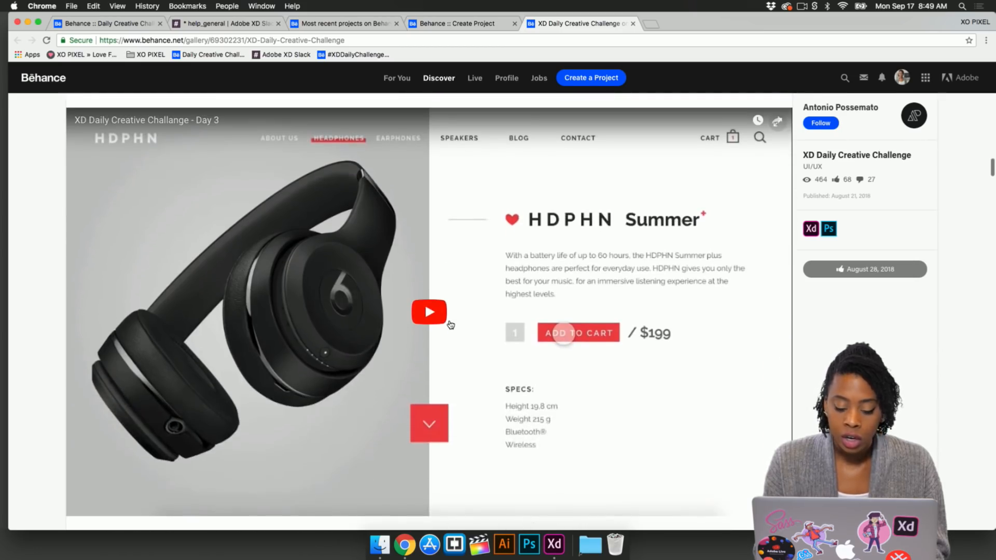
Step: Play the Day 3 Add to Cart prototype video, then scroll on to the Day 4 weather app example
{"action": "left_click", "coordinate": [430, 312]}
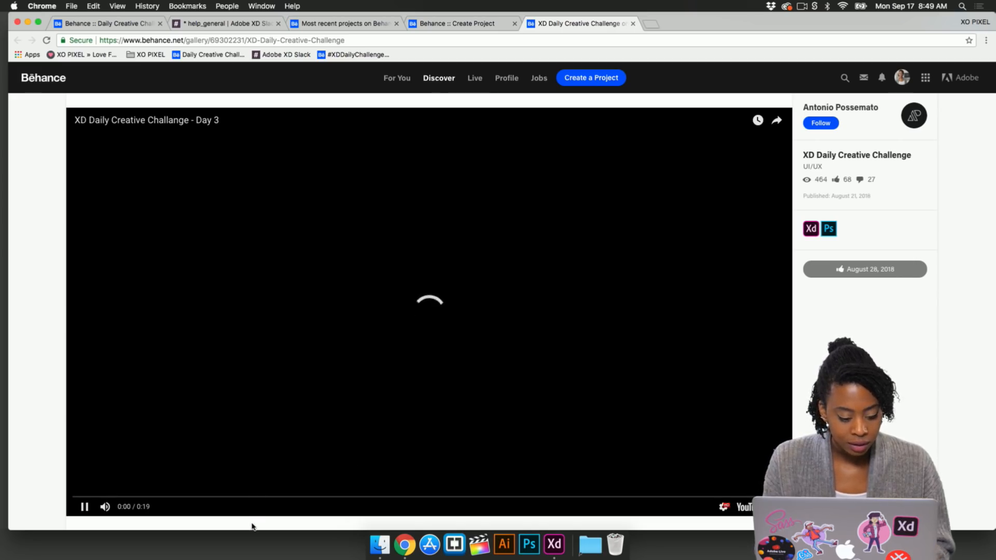
{"action": "left_click", "coordinate": [114, 498]}
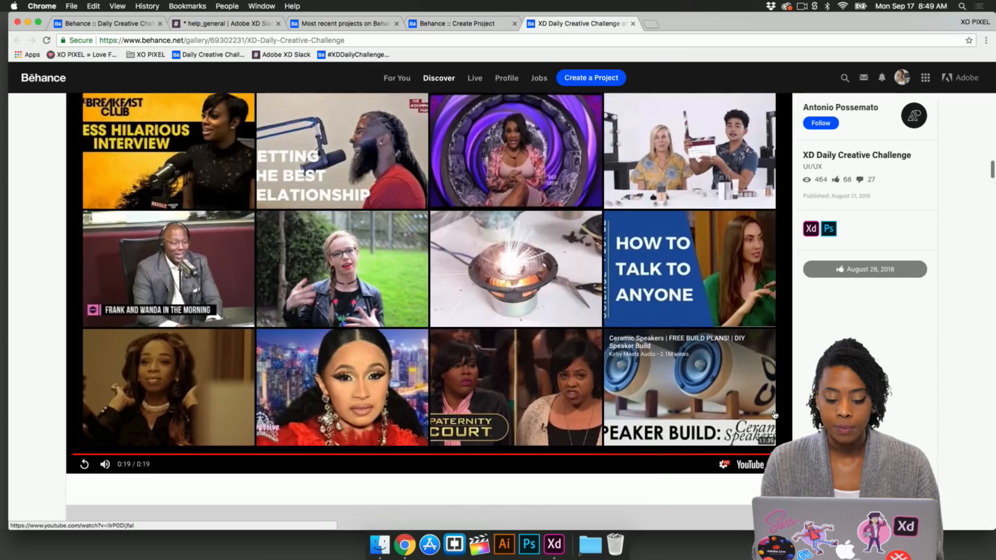
{"action": "scroll", "coordinate": [771, 405], "scroll_direction": "down", "scroll_amount": 10}
{"action": "scroll", "coordinate": [768, 381], "scroll_direction": "down", "scroll_amount": 15}
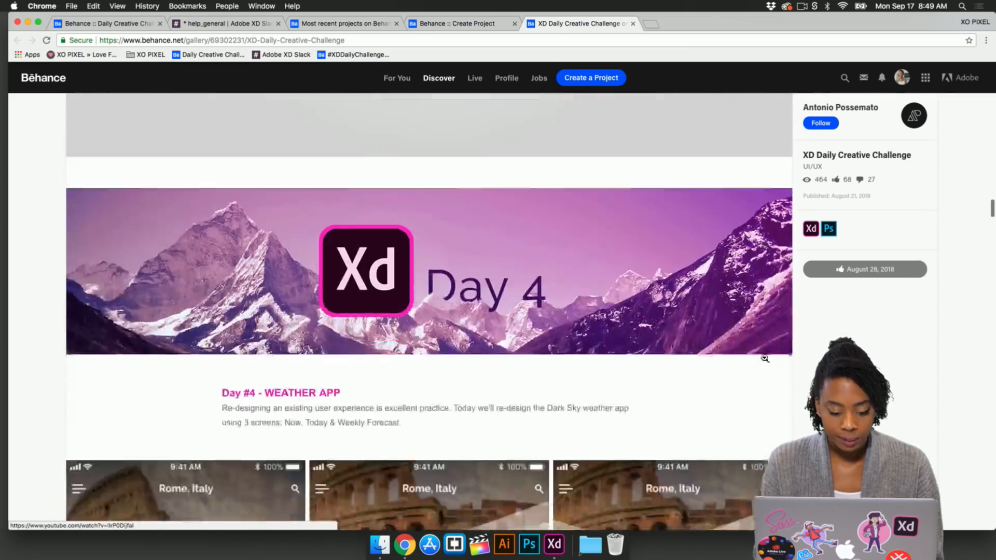
{"action": "scroll", "coordinate": [759, 317], "scroll_direction": "down", "scroll_amount": 5}
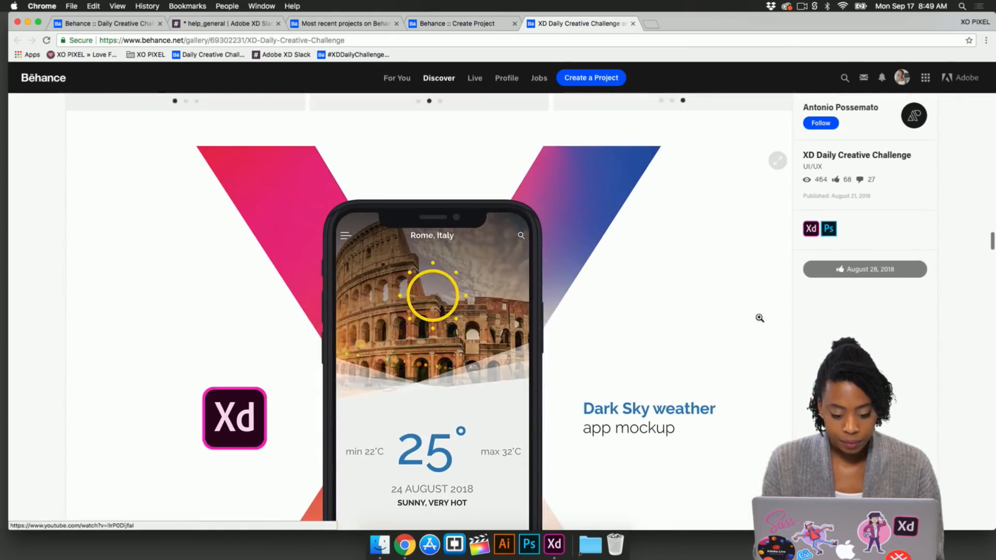